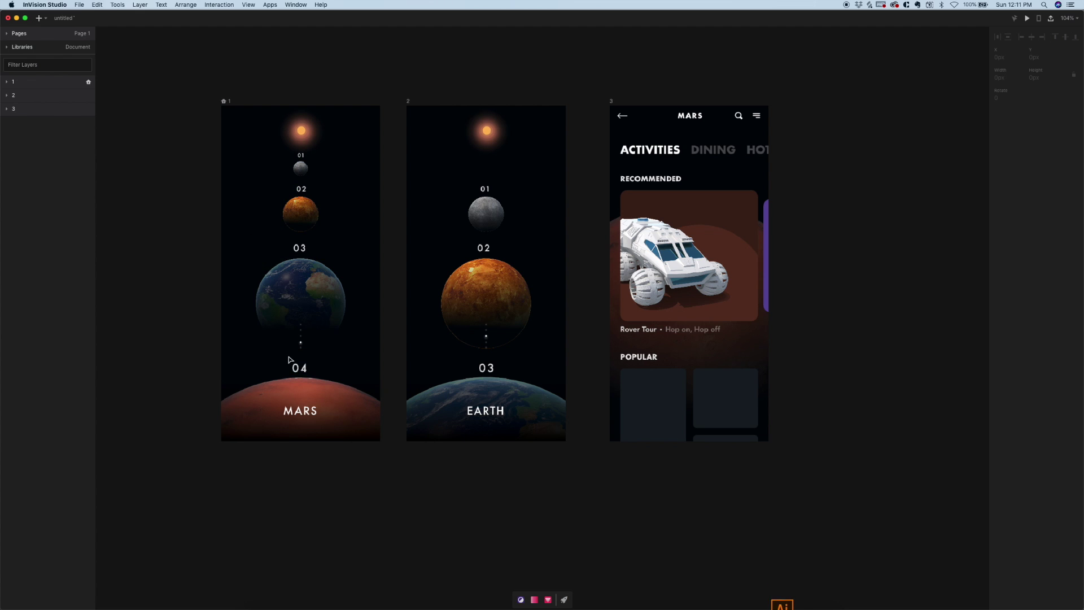
pyautogui.scroll(5, 289, 360)
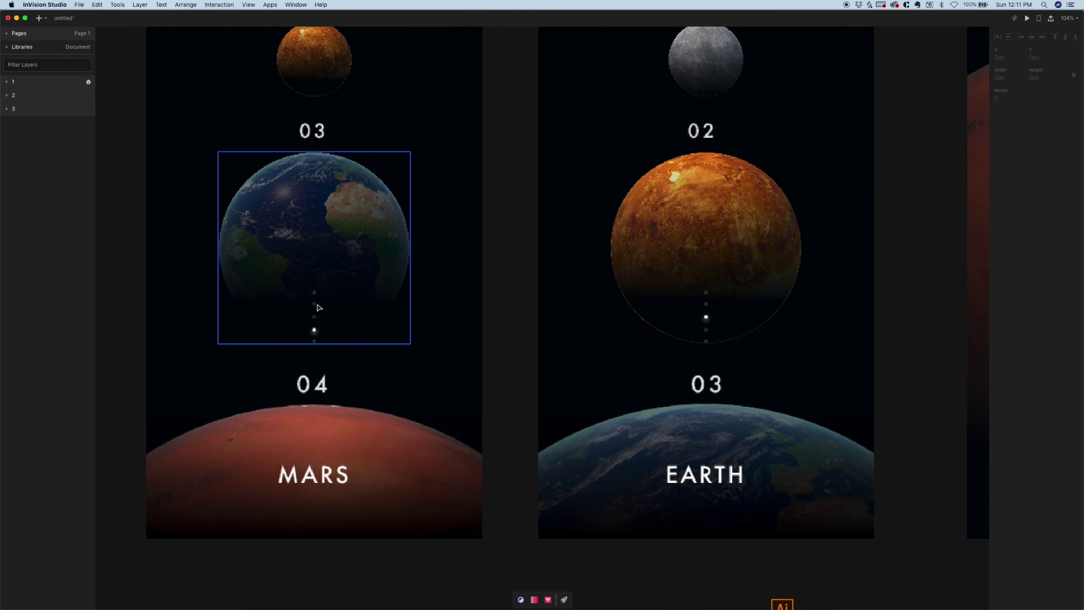
pyautogui.scroll(-4, 316, 314)
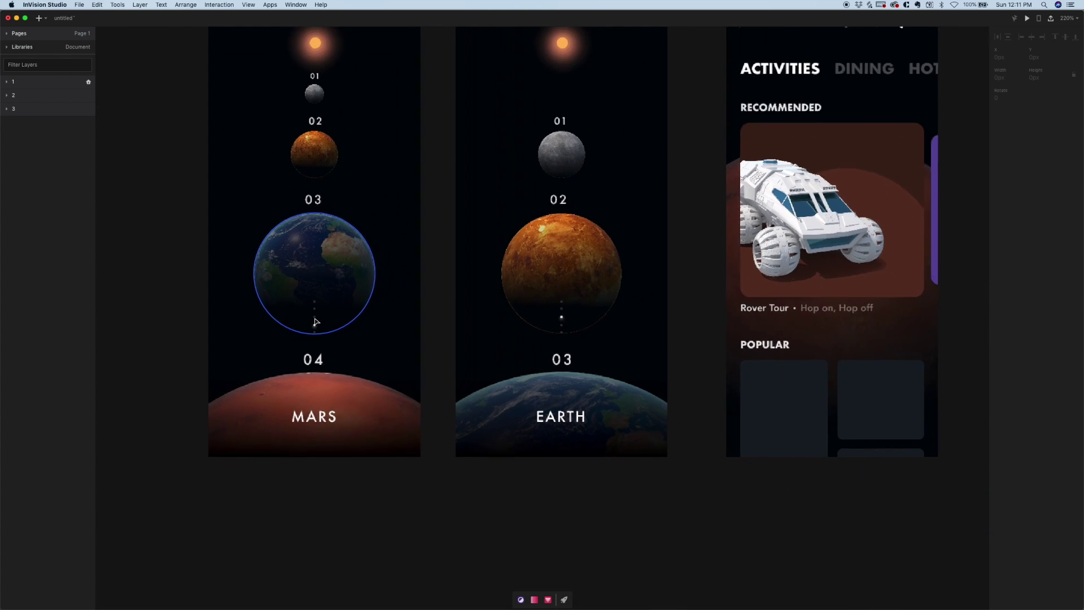
pyautogui.scroll(-5, 314, 319)
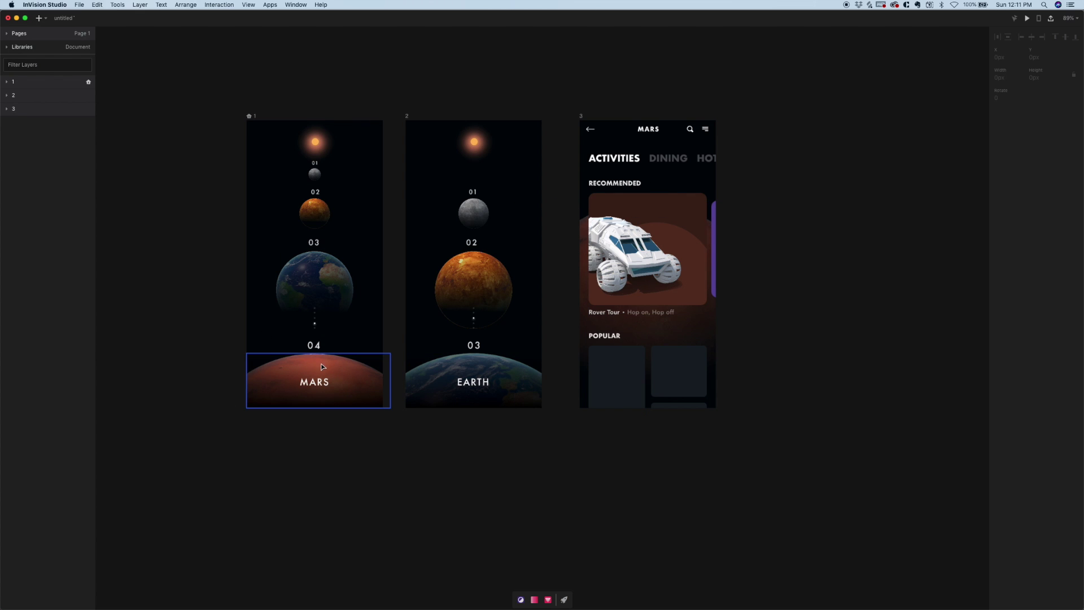
pyautogui.click(585, 254)
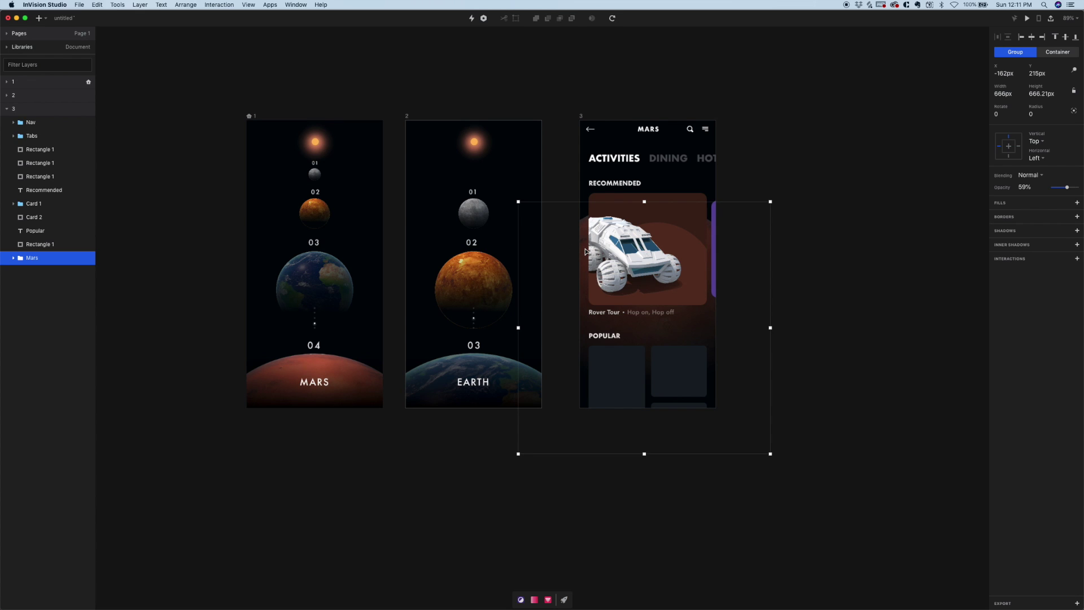
pyautogui.click(458, 67)
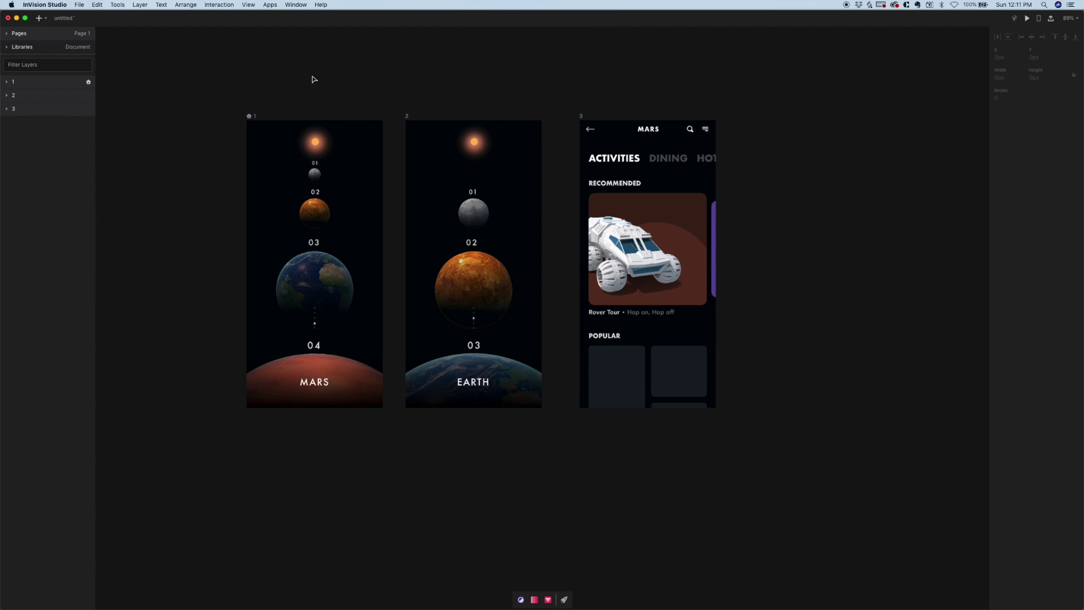
# Extend artboard 1 downward to a height of about 1679 px to expose the artwork below its lower edge
pyautogui.click(255, 116)
pyautogui.scroll(-5, 263, 171)
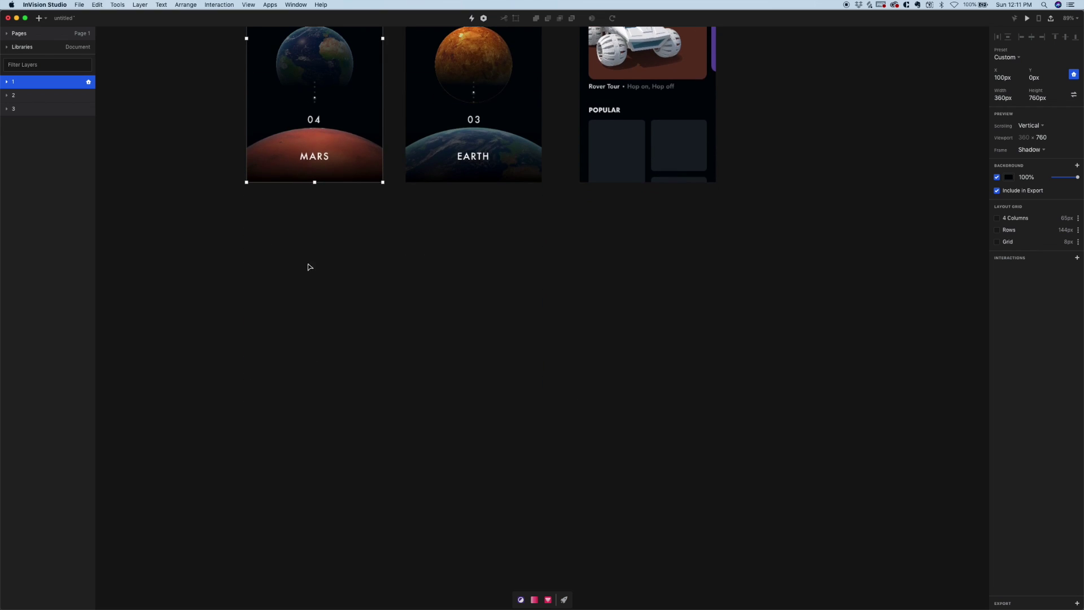
pyautogui.moveTo(314, 177); pyautogui.dragTo(263, 538)
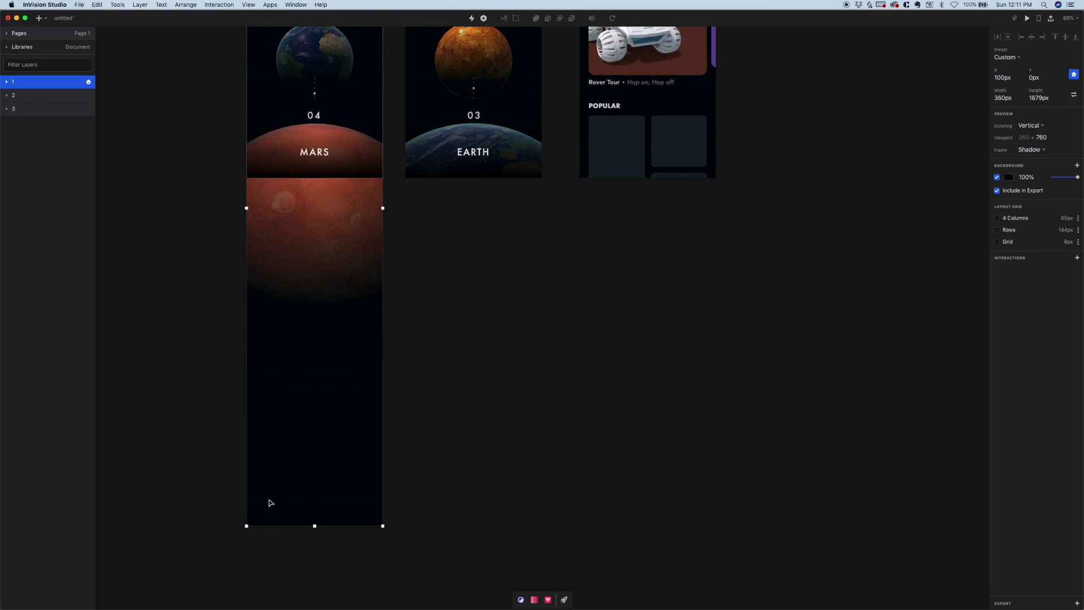
pyautogui.scroll(3, 235, 371)
pyautogui.scroll(-5, 235, 367)
pyautogui.scroll(-5, 409, 115)
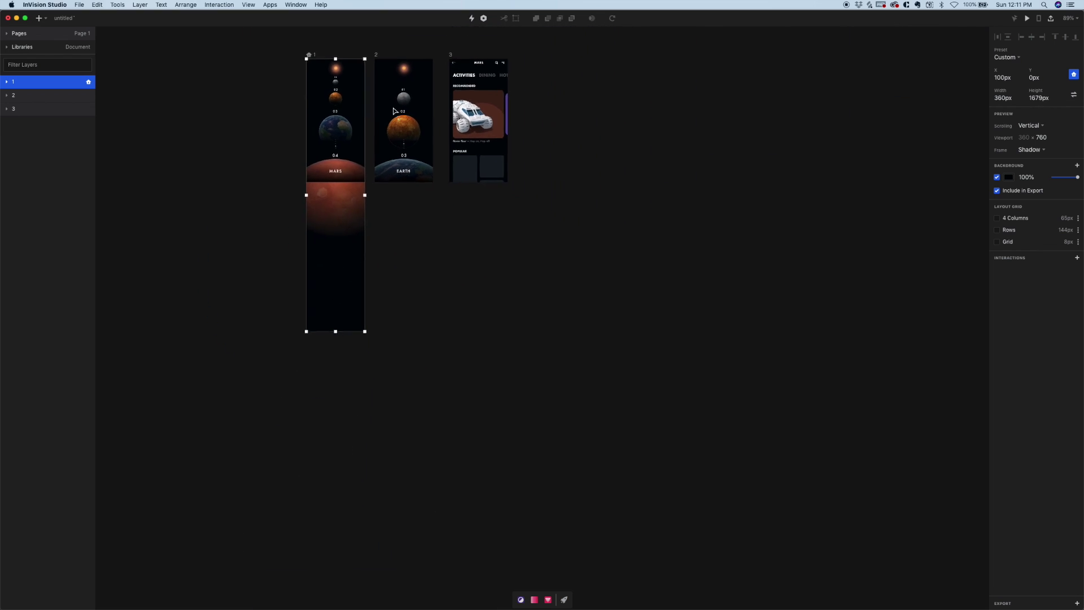
# Extend artboard 2 downward to a height of about 2174 px to expose the planets below its lower edge
pyautogui.click(406, 171)
pyautogui.moveTo(406, 177); pyautogui.dragTo(402, 383)
pyautogui.scroll(3, 403, 222)
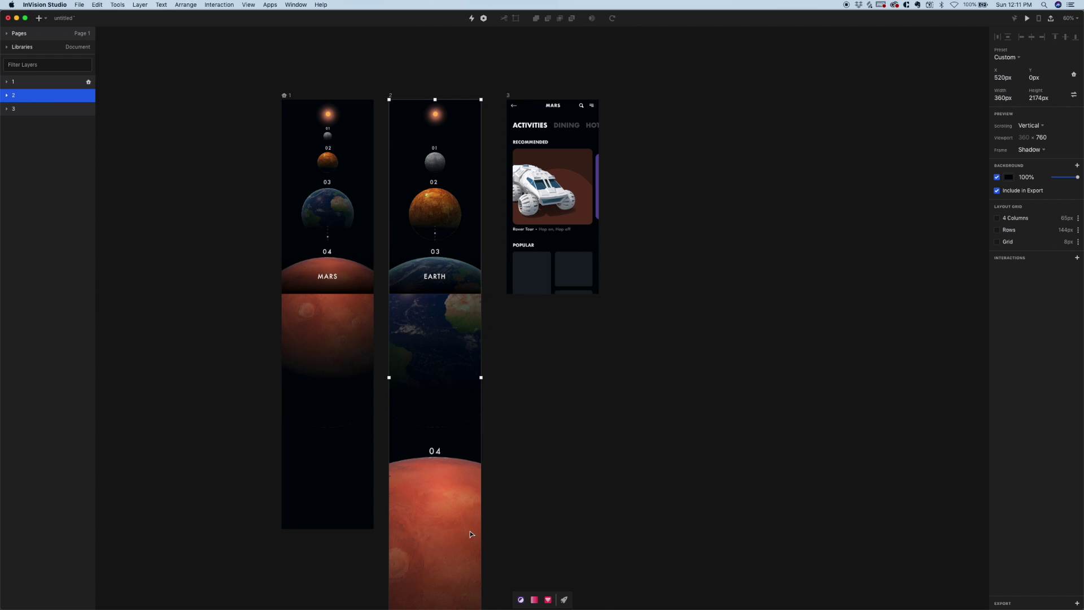
pyautogui.scroll(-1, 449, 533)
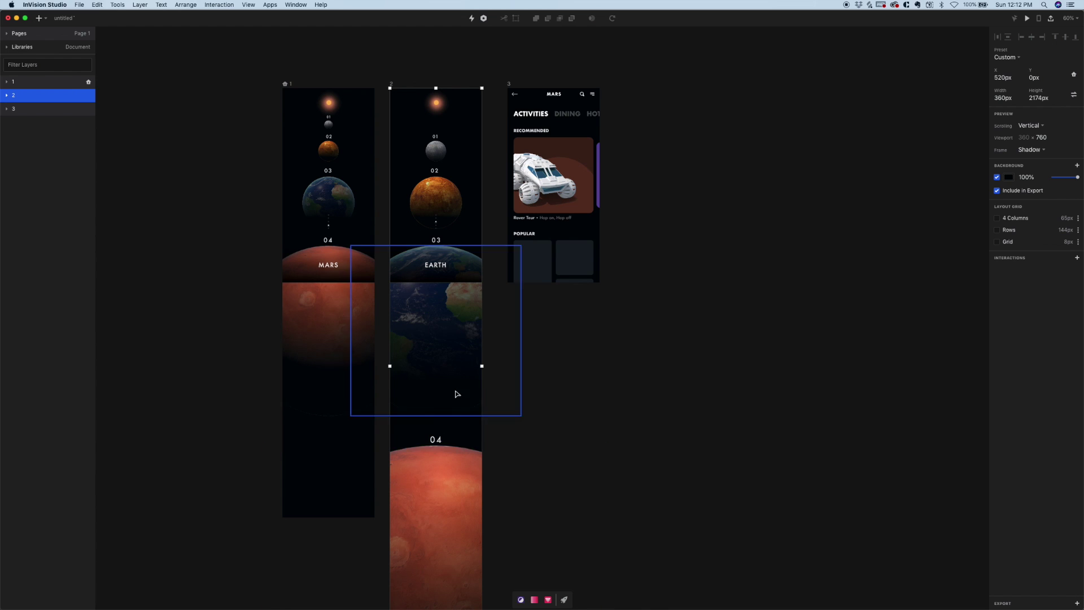
# Undo the height changes on artboards 1 and 2 and clear the selection
pyautogui.press('super+z')
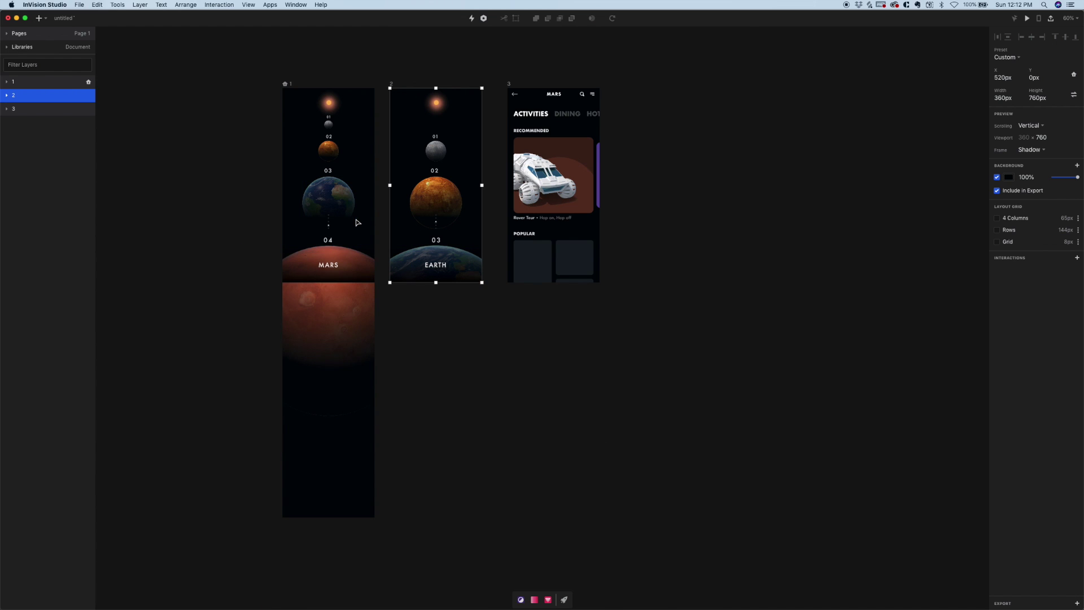
pyautogui.press('super+z')
pyautogui.click(266, 130)
pyautogui.scroll(-1, 259, 125)
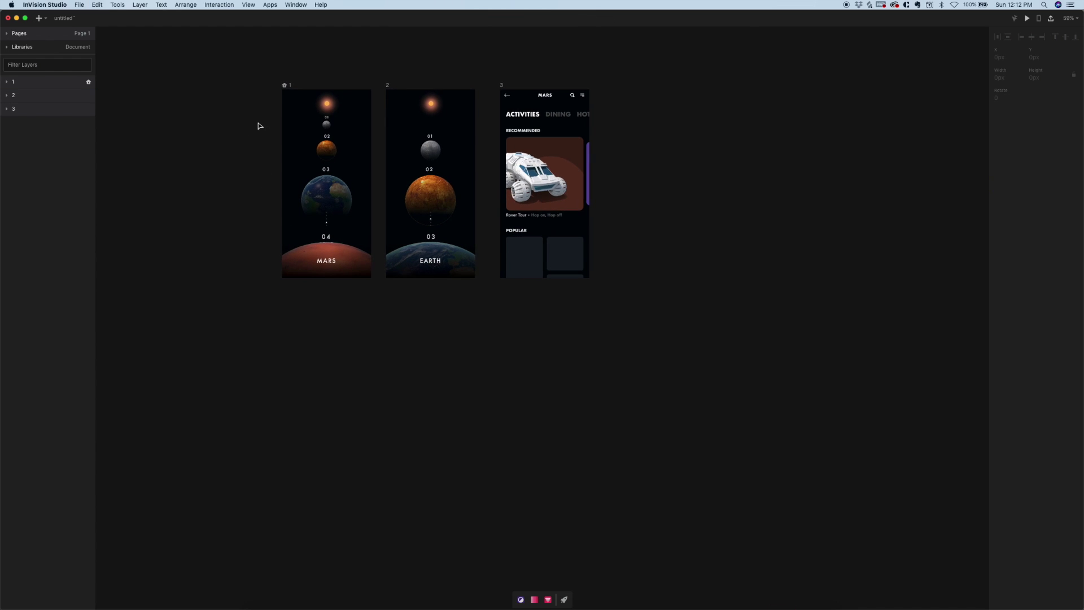
# Examine the layer structure of artboards 1 and 2, checking the Earth group and the matching planet layers
pyautogui.scroll(5, 259, 125)
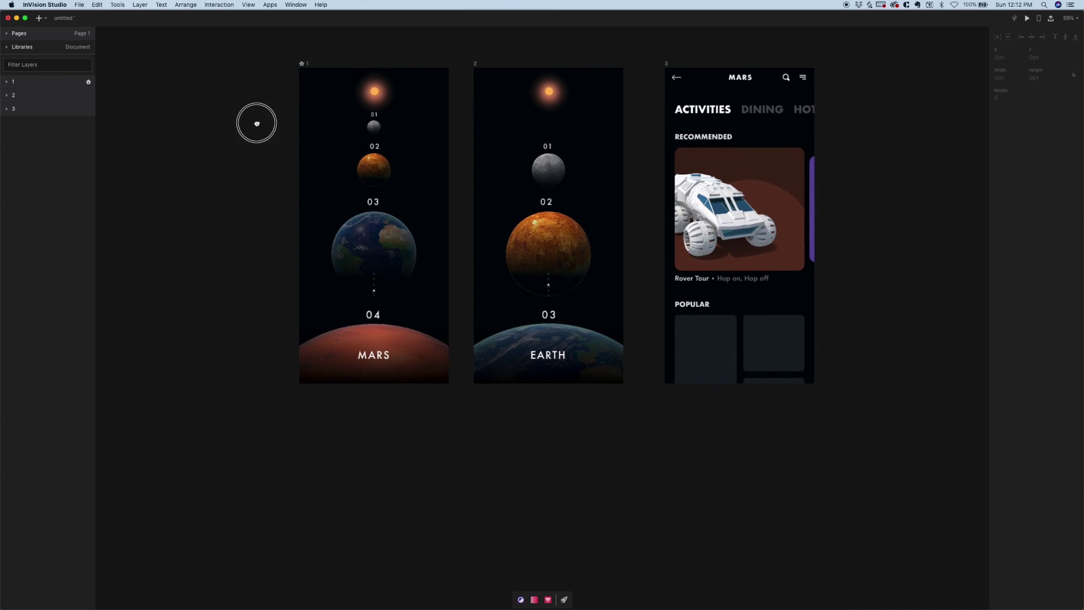
pyautogui.moveTo(257, 123); pyautogui.dragTo(170, 155)
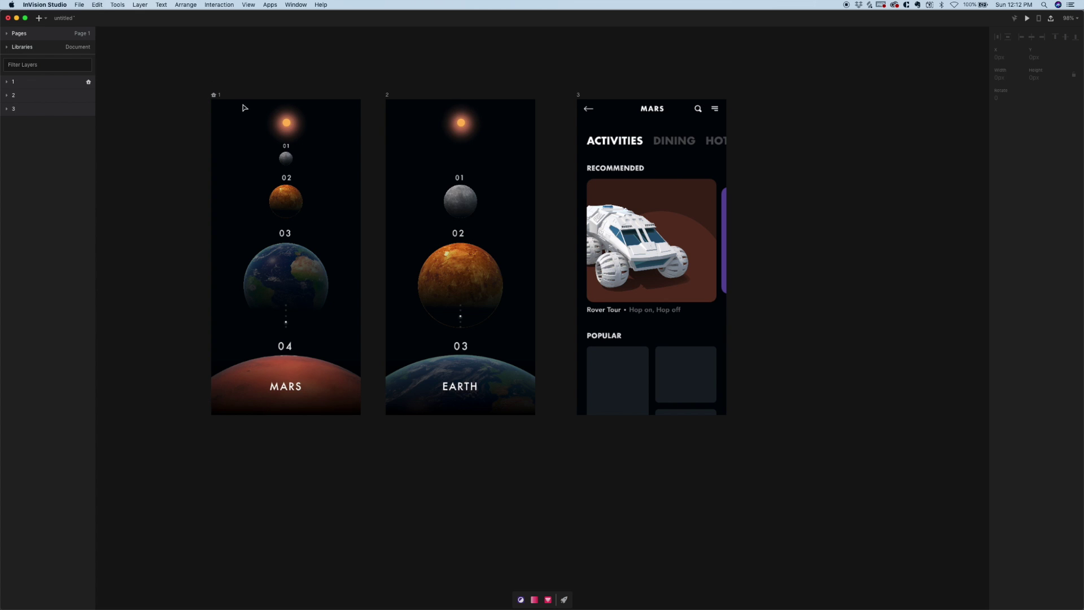
pyautogui.click(293, 289)
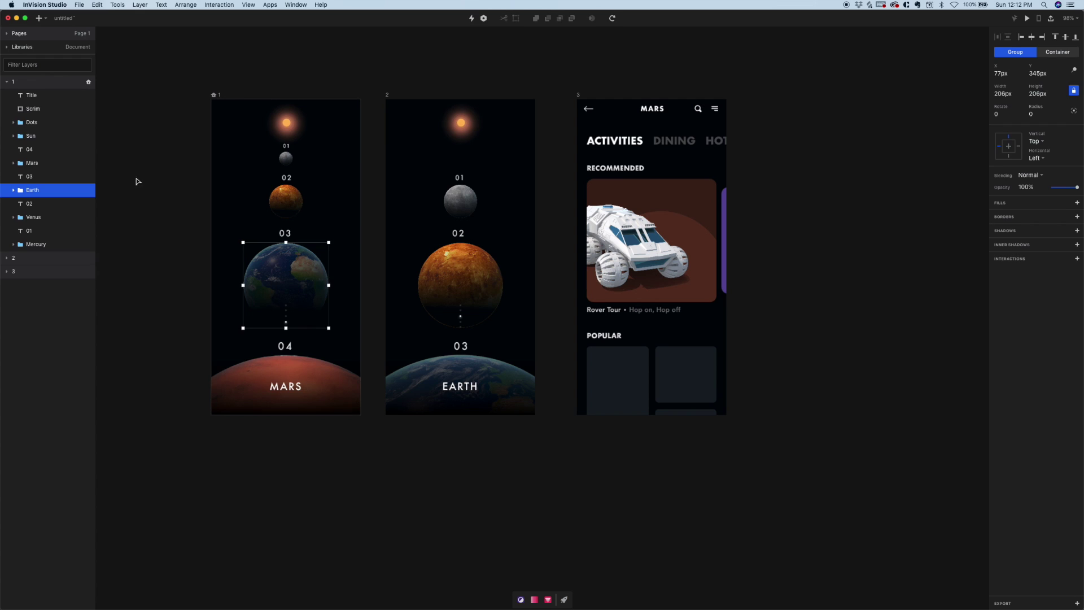
pyautogui.click(417, 368)
pyautogui.click(296, 267)
pyautogui.click(387, 95)
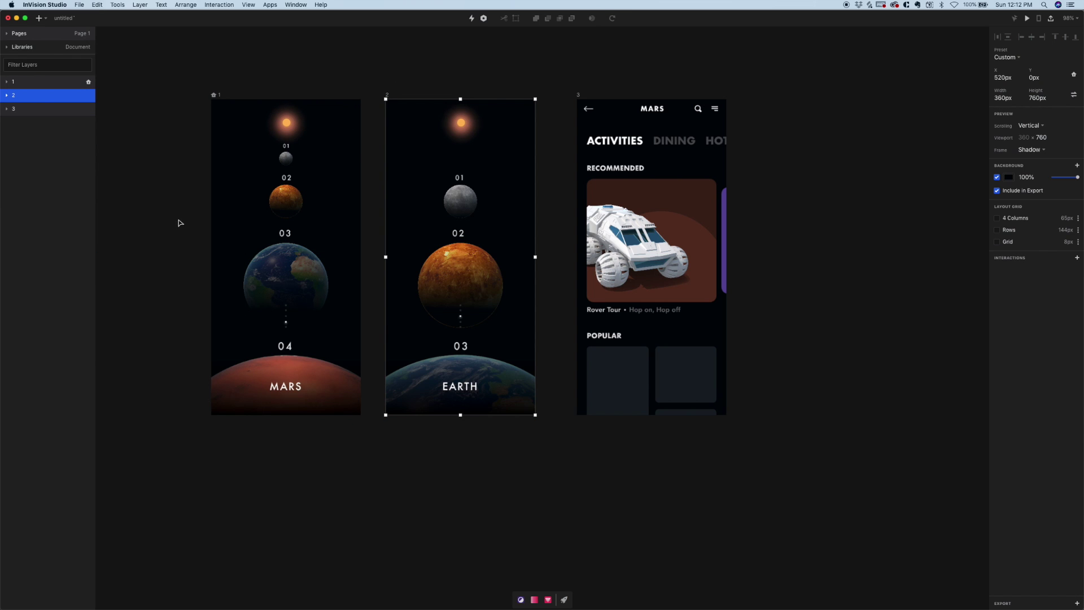
pyautogui.click(7, 95)
pyautogui.click(35, 203)
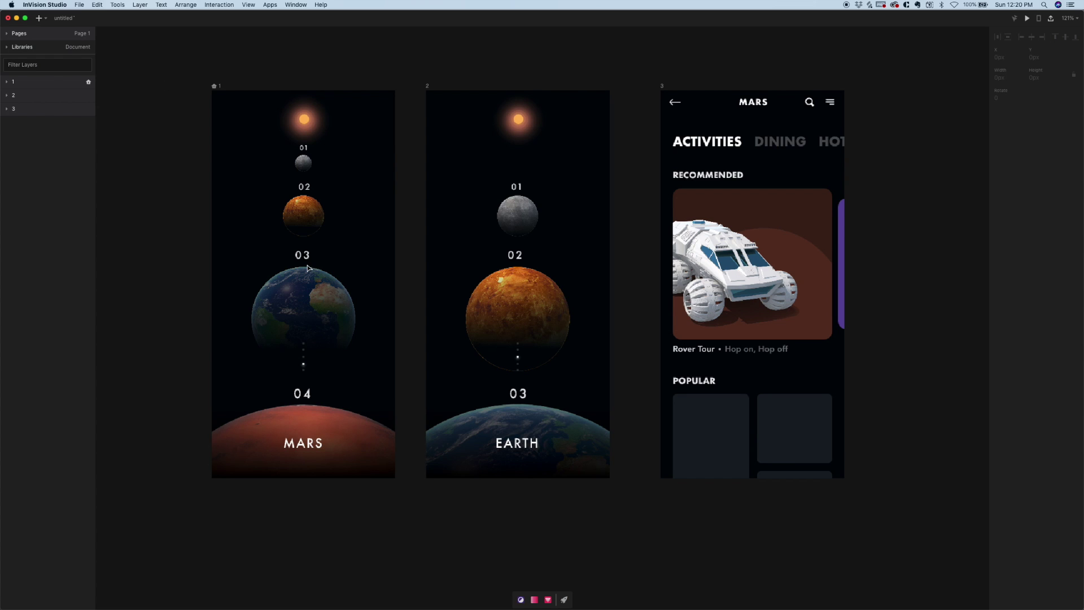
# Move the Scrim - Earth layer off the Earth image in artboard 1 to about X 166, Y 304 px and undo the move
pyautogui.click(309, 289)
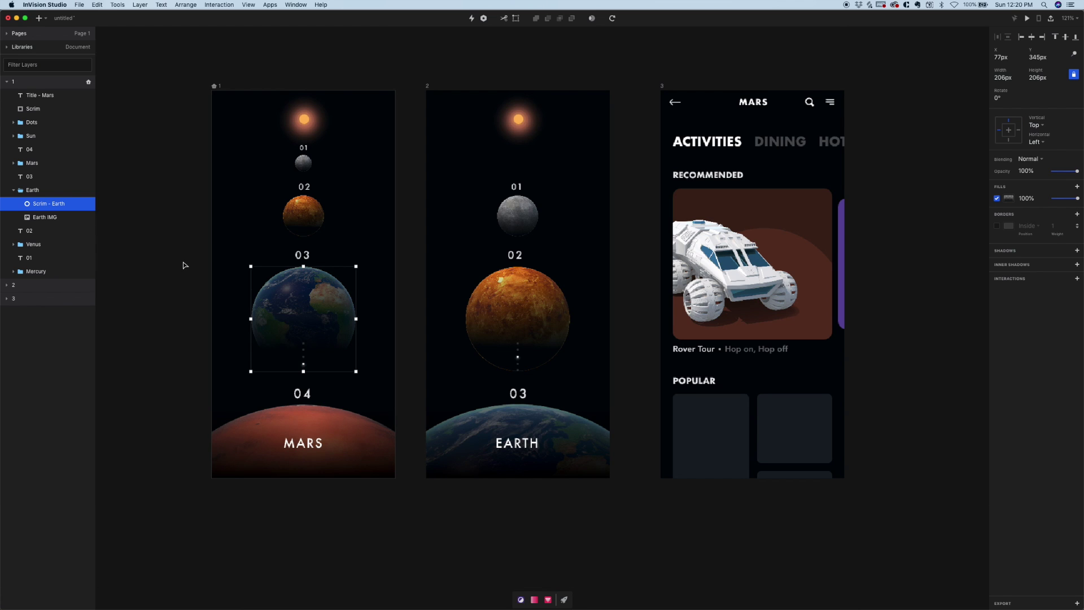
pyautogui.click(49, 215)
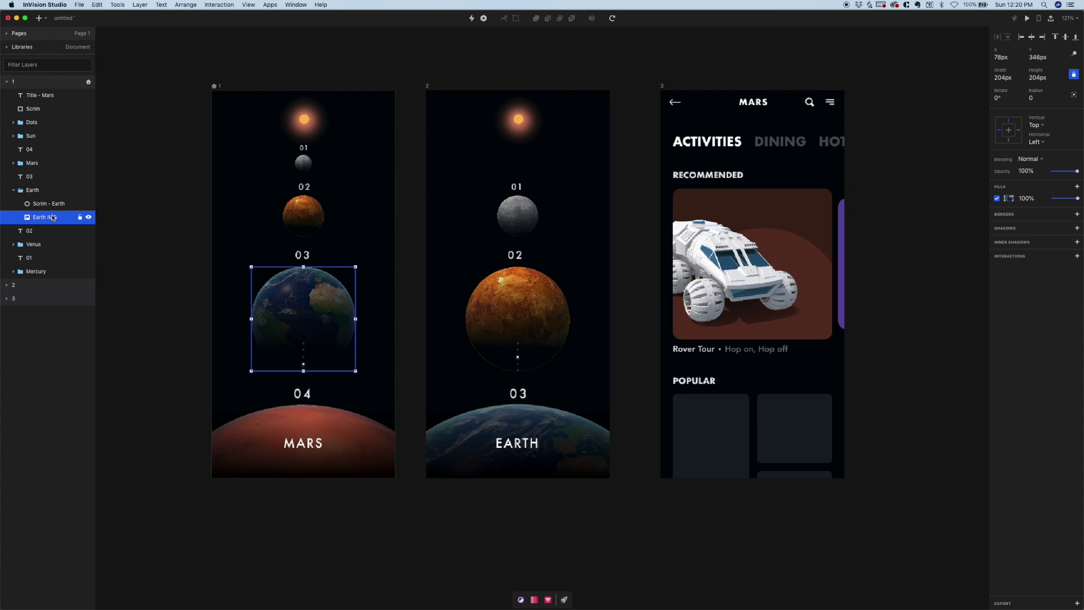
pyautogui.click(50, 204)
pyautogui.moveTo(308, 308); pyautogui.dragTo(358, 285)
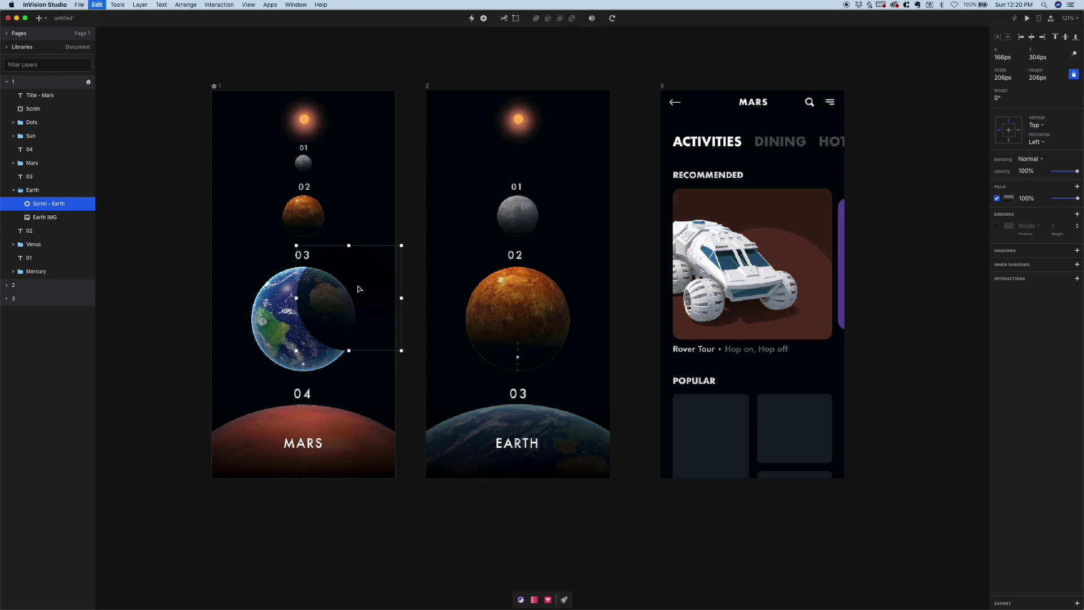
pyautogui.press('super+z')
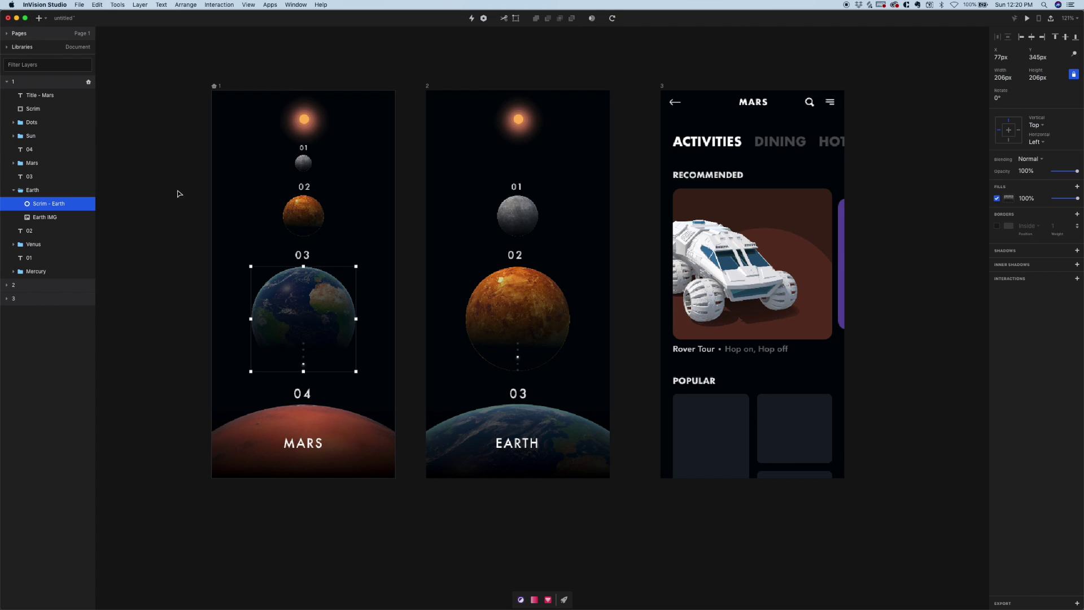
# Examine the gradient fill of the Scrim - Venus layer in artboard 1, checking the color of both gradient stops
pyautogui.click(1009, 198)
pyautogui.click(315, 226)
pyautogui.click(315, 225)
pyautogui.click(1008, 198)
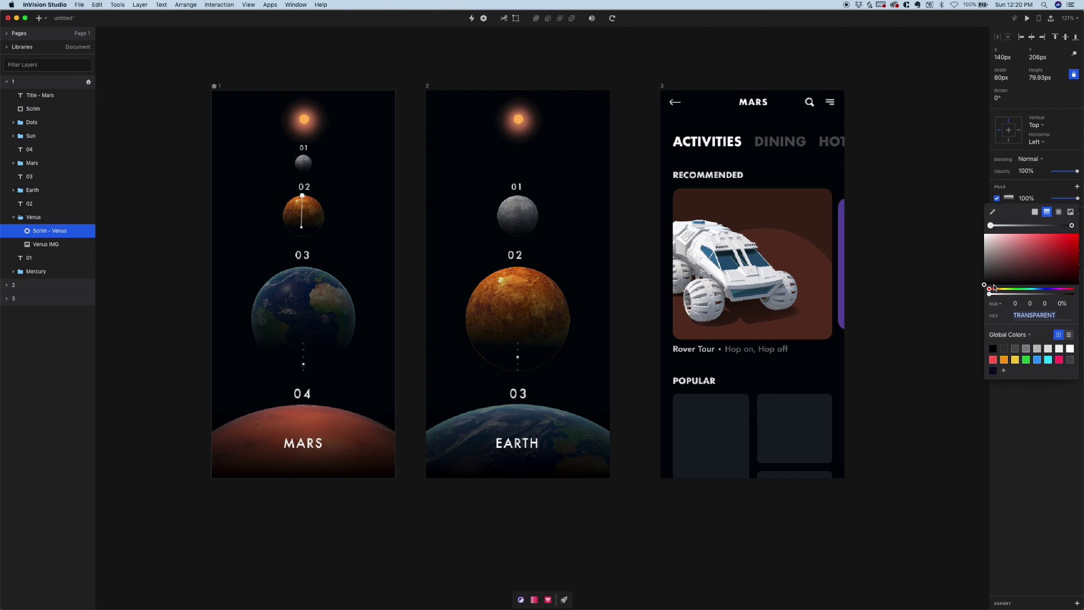
pyautogui.write('010508')
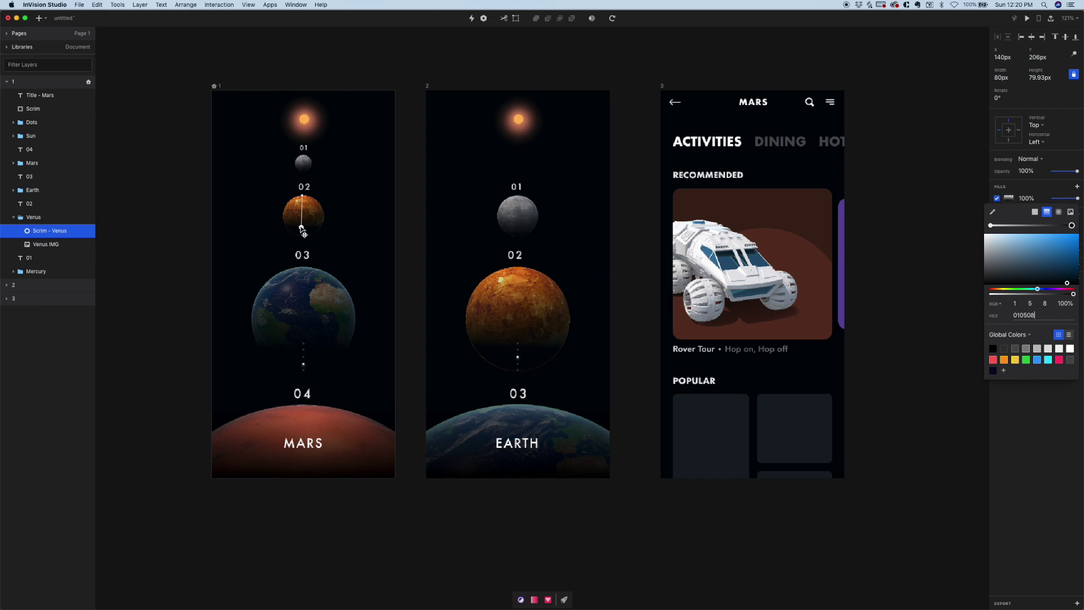
pyautogui.press('super+z')
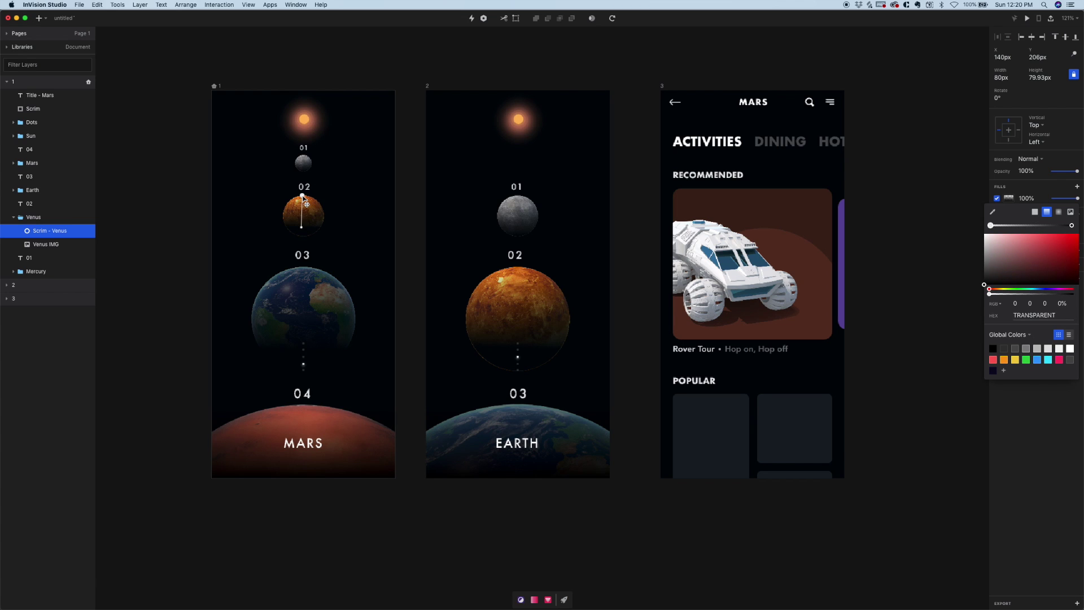
pyautogui.click(302, 225)
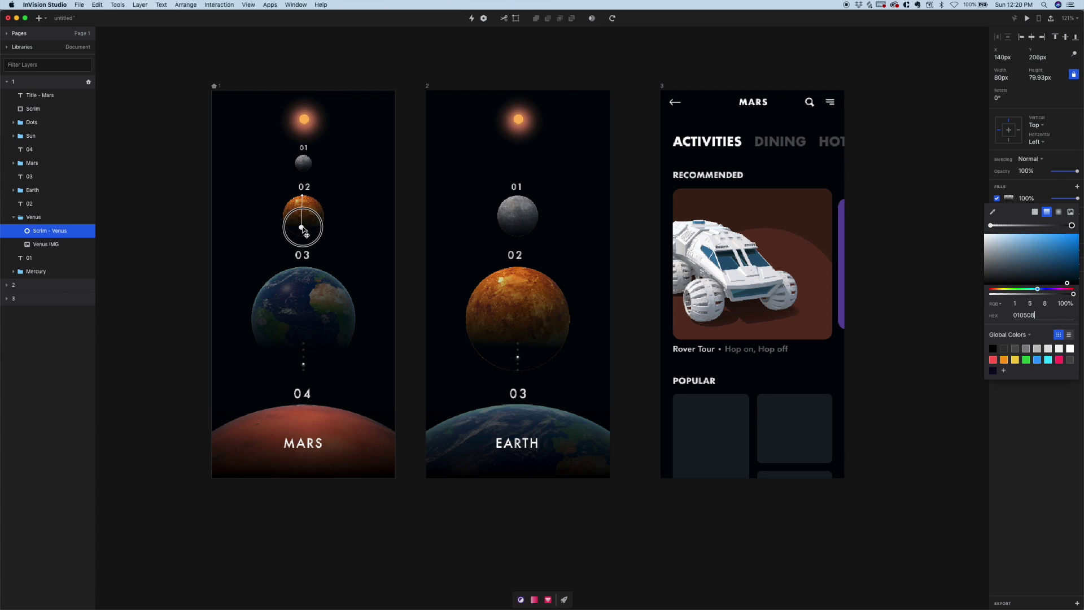
pyautogui.click(302, 196)
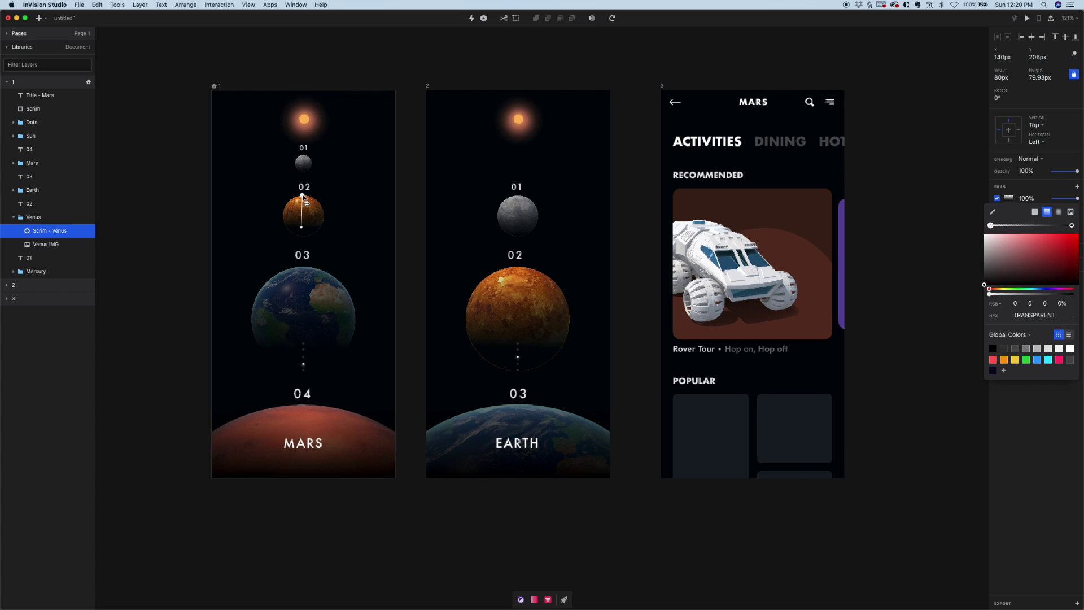
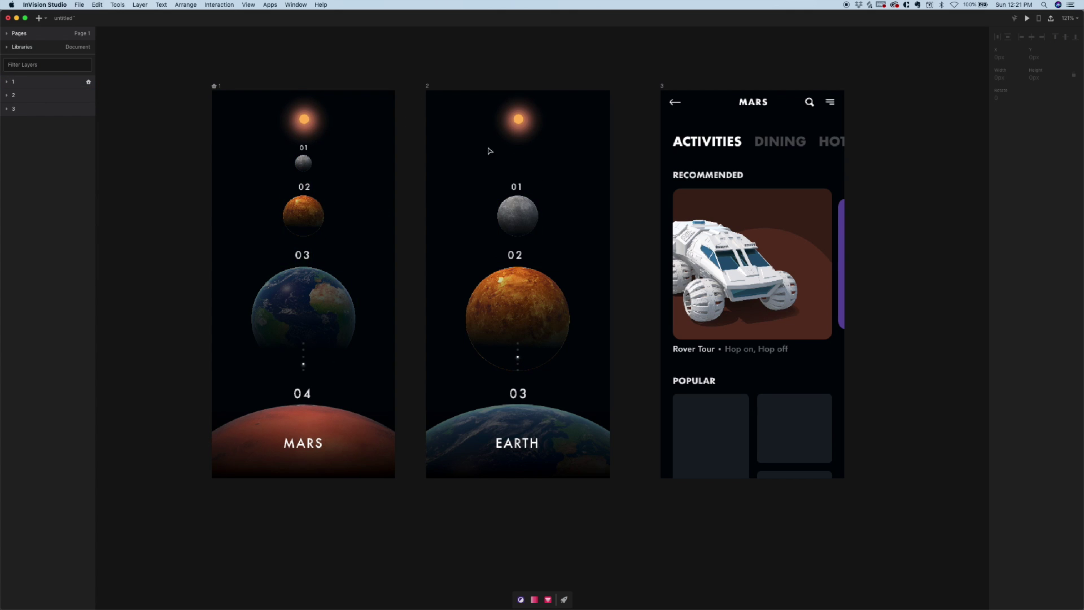
# Link artboard 1 to artboard 2 with a Swipe Down trigger and a Motion transition, and save the interaction
pyautogui.click(218, 87)
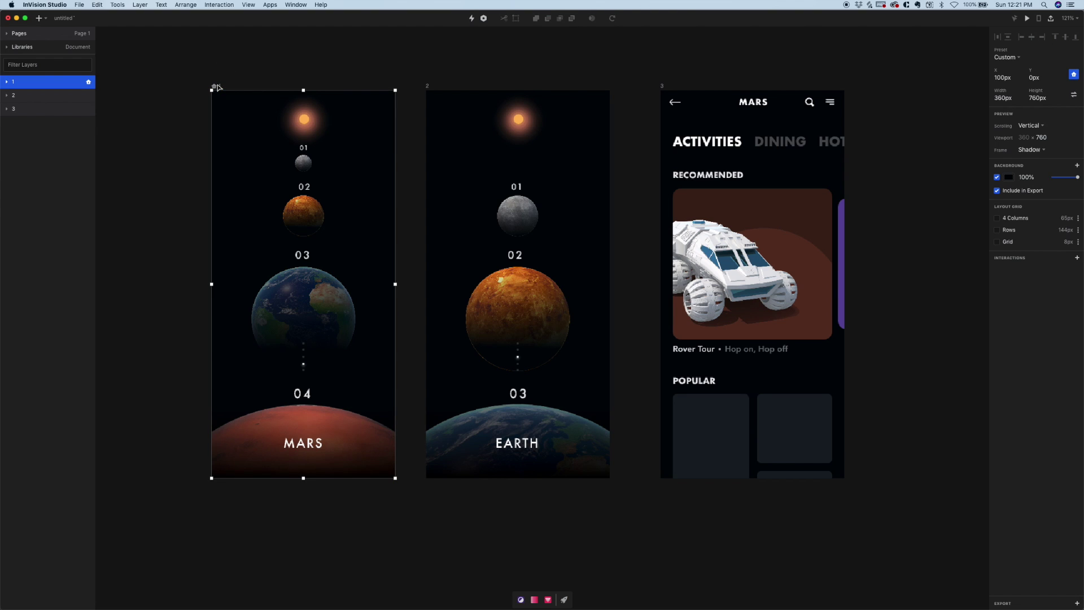
pyautogui.press('c')
pyautogui.moveTo(218, 88); pyautogui.dragTo(457, 107)
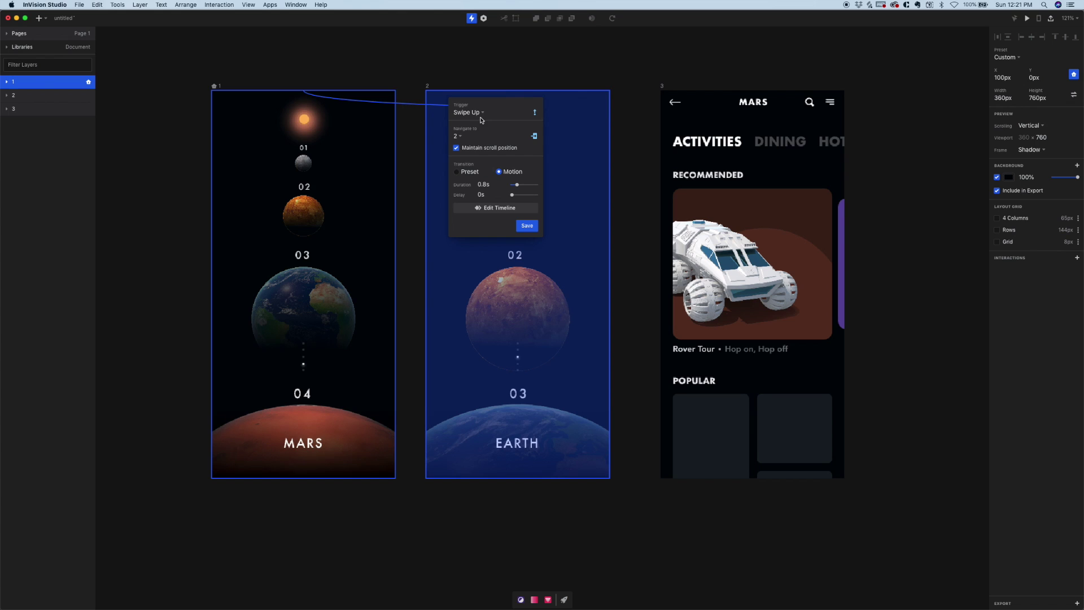
pyautogui.click(483, 113)
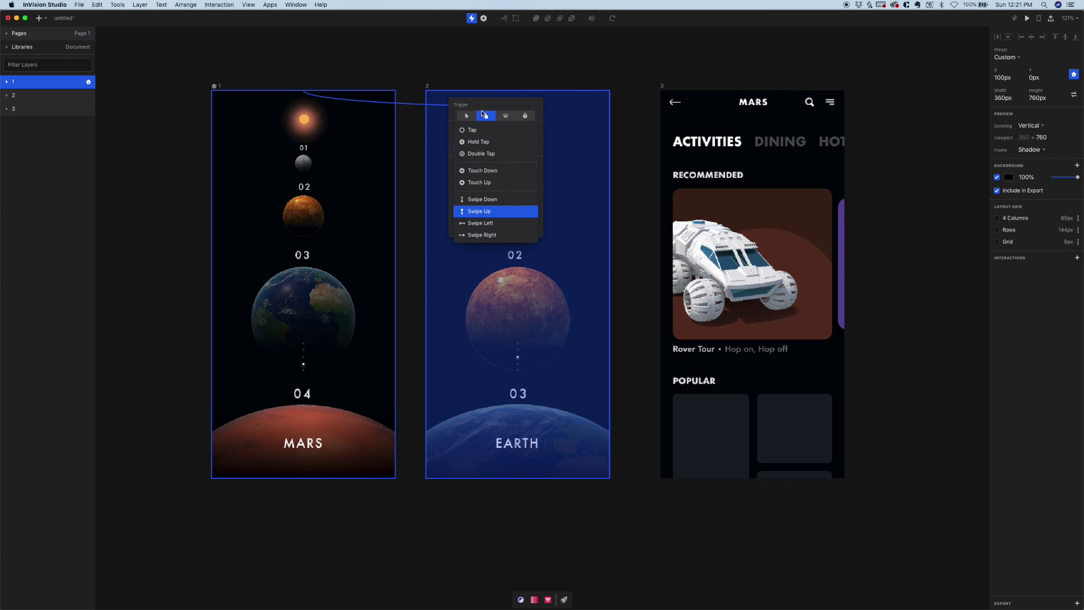
pyautogui.click(501, 201)
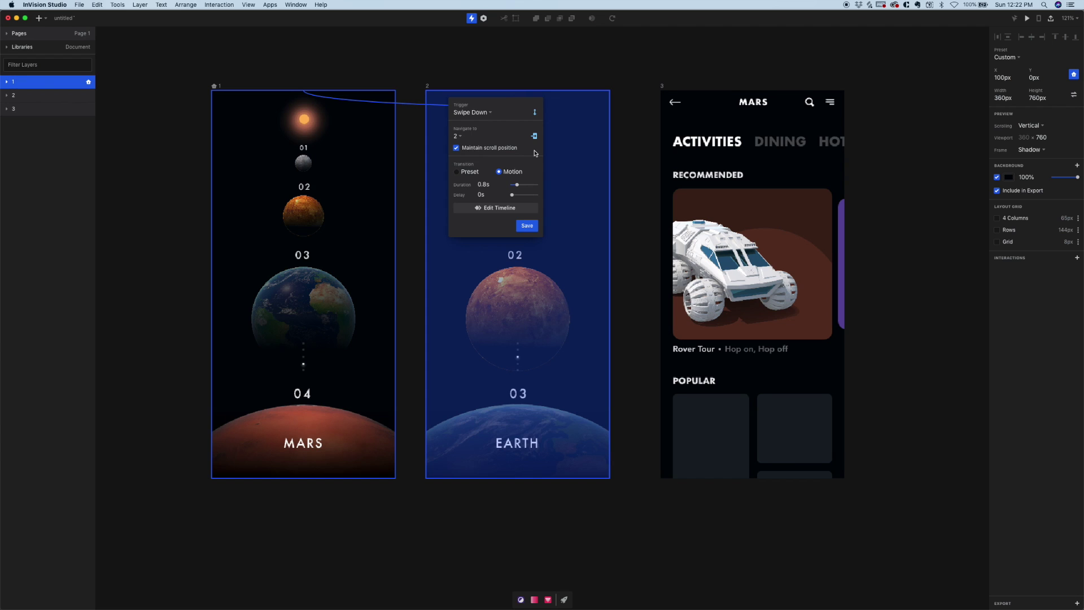
pyautogui.click(527, 226)
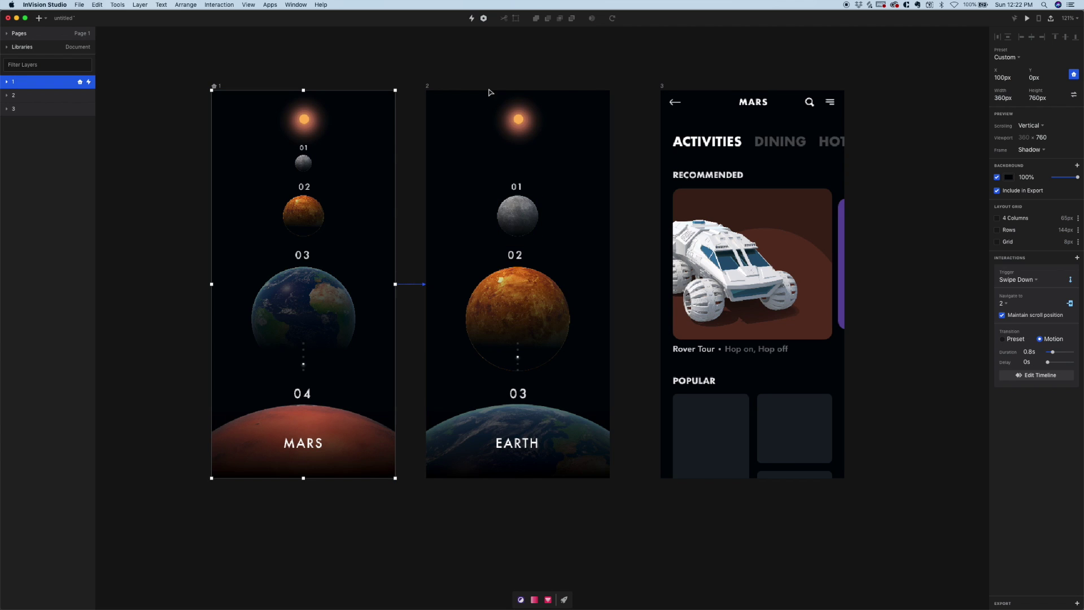
# Link artboard 2 back to artboard 1 with a Swipe Up trigger and a Motion transition, and save the interaction
pyautogui.click(427, 87)
pyautogui.press('c')
pyautogui.click(364, 116)
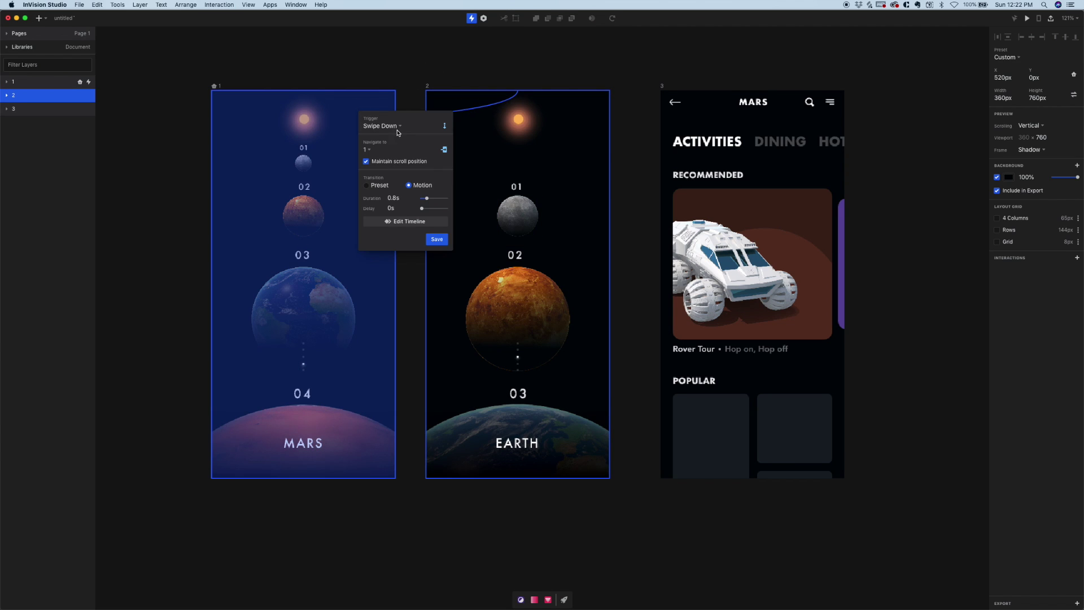
pyautogui.click(408, 226)
pyautogui.click(436, 242)
# Preview the prototype from artboard 1, swiping to test the transition between artboards 1 and 2, and close the preview
pyautogui.click(225, 93)
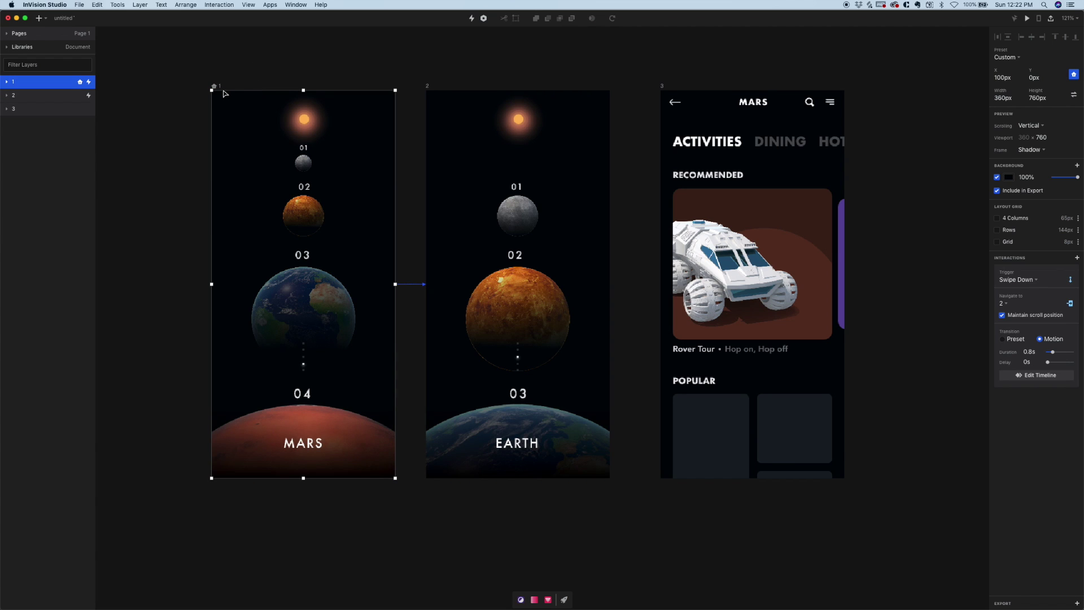
pyautogui.click(1026, 19)
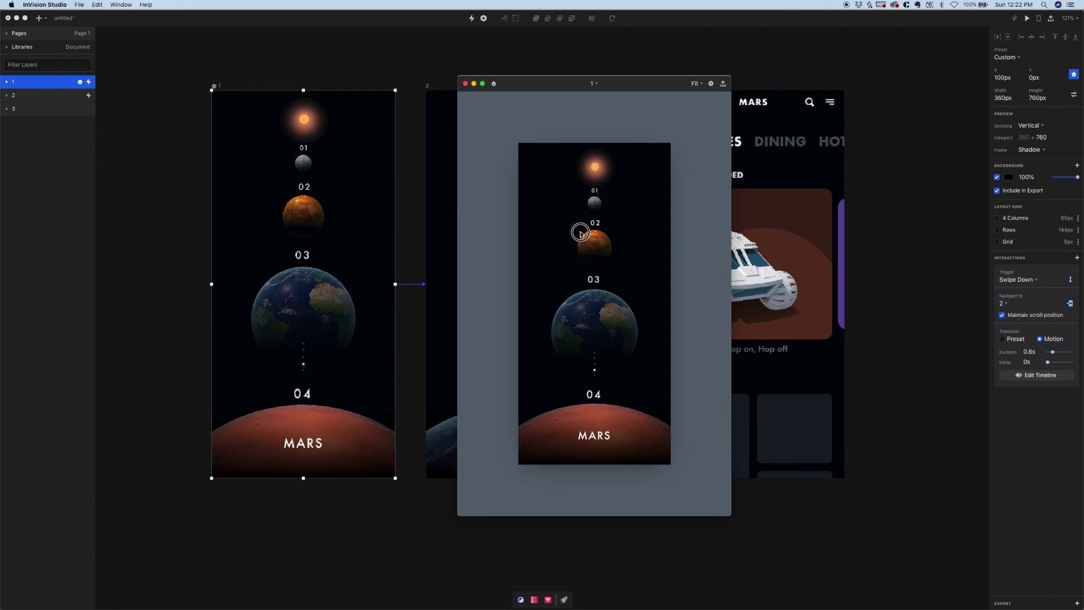
pyautogui.moveTo(580, 233); pyautogui.dragTo(607, 237)
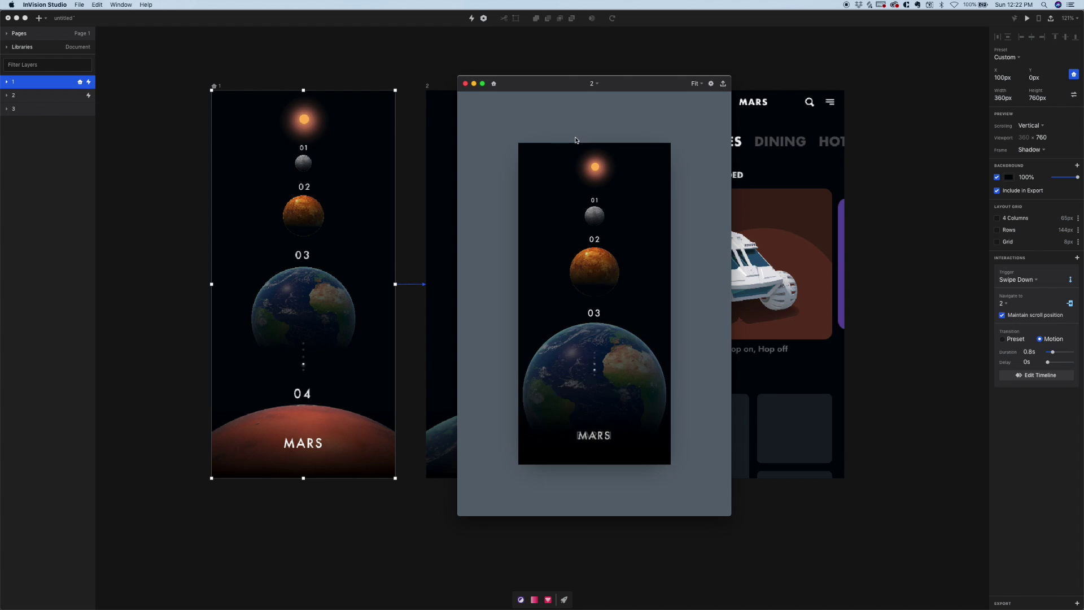
pyautogui.click(465, 83)
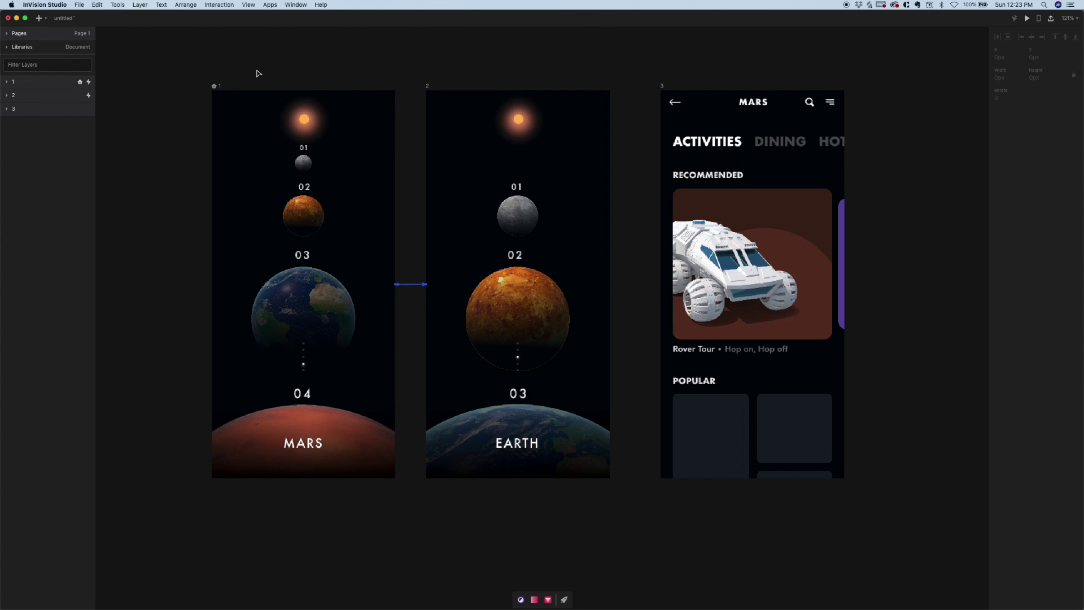
# Open the timeline of artboard 1's Swipe Down transition to artboard 2 and play it
pyautogui.click(215, 86)
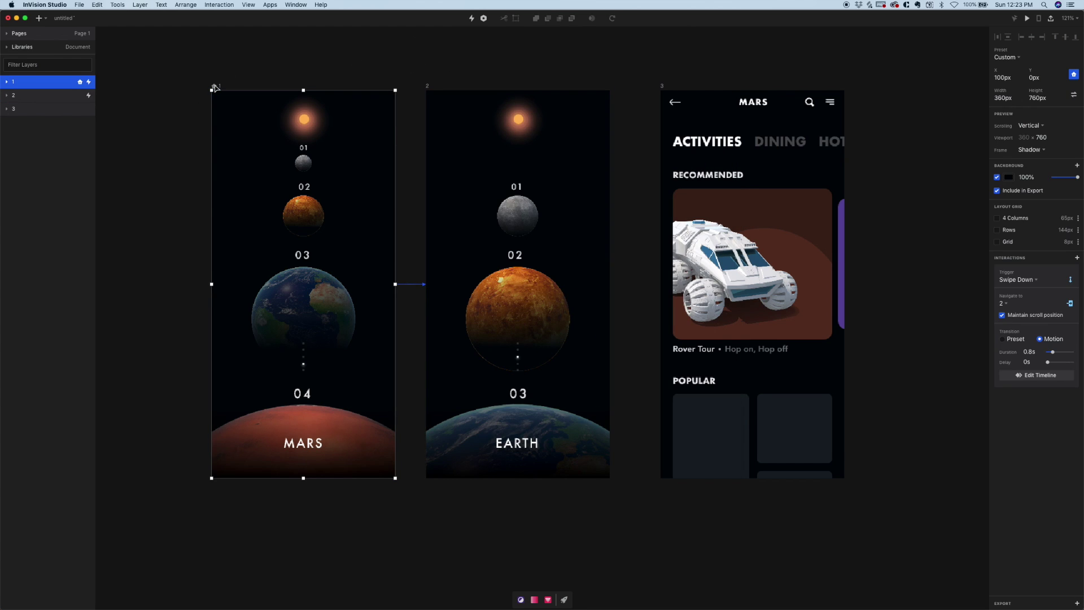
pyautogui.click(1040, 376)
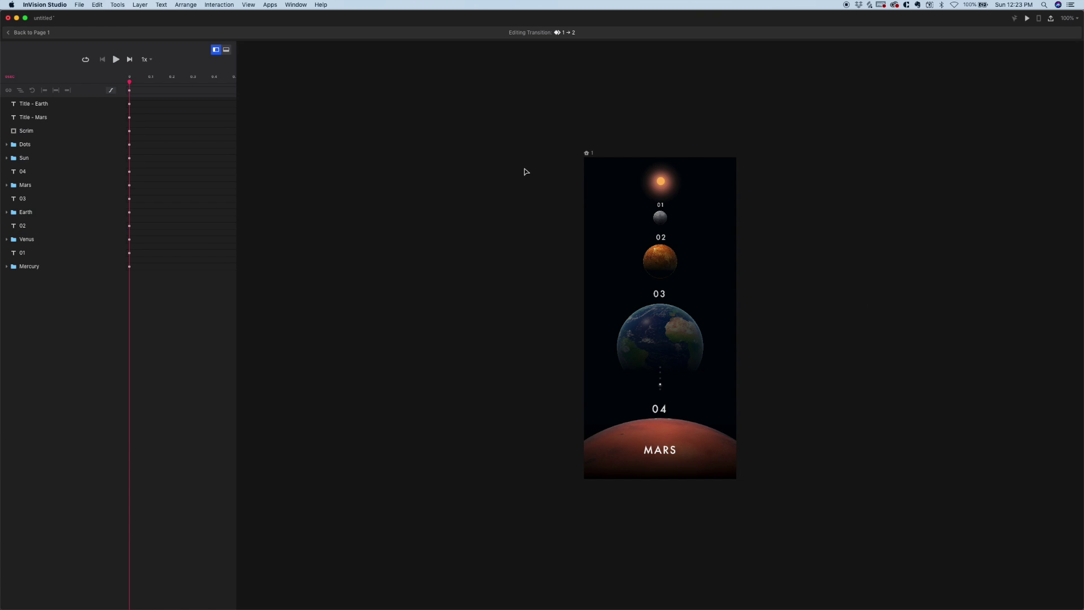
pyautogui.press('space')
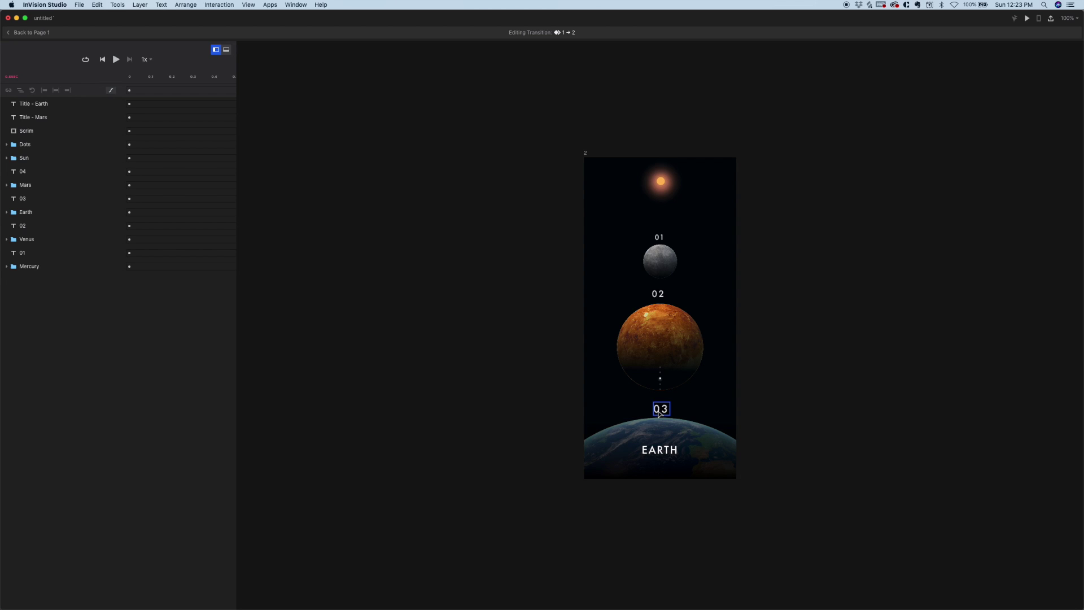
# Delay the 03 and Earth layers to start at 0.07 s, widening the timeline area, and play the transition
pyautogui.click(43, 212)
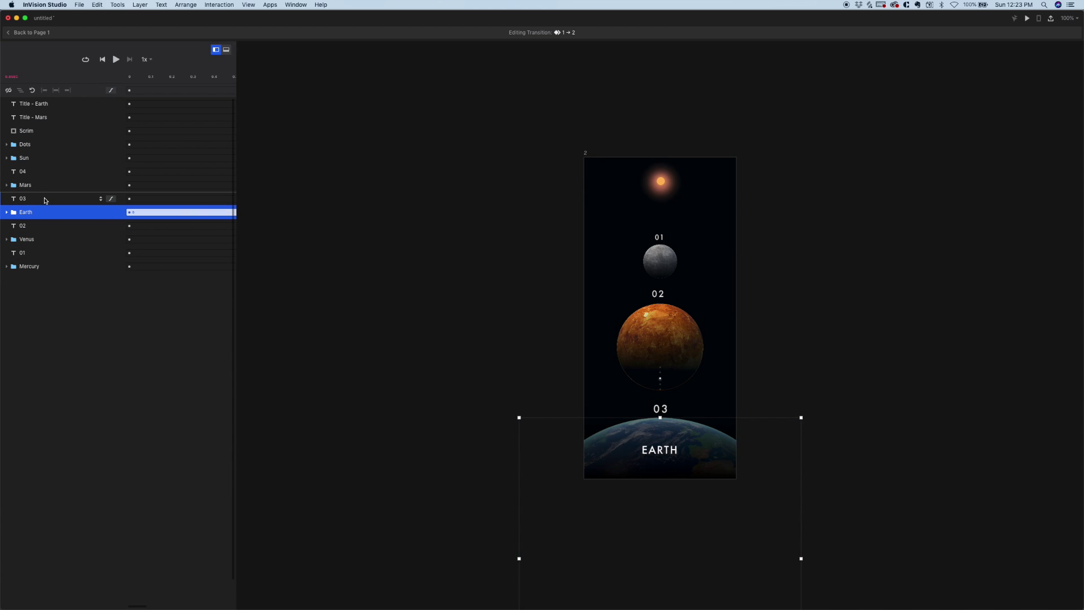
pyautogui.keyDown('shift'); pyautogui.click(45, 200); pyautogui.keyUp('shift')
pyautogui.moveTo(152, 203); pyautogui.dragTo(165, 202)
pyautogui.moveTo(236, 146); pyautogui.dragTo(345, 153)
pyautogui.moveTo(165, 200); pyautogui.dragTo(165, 200)
pyautogui.press('space')
pyautogui.scroll(-1, 165, 201)
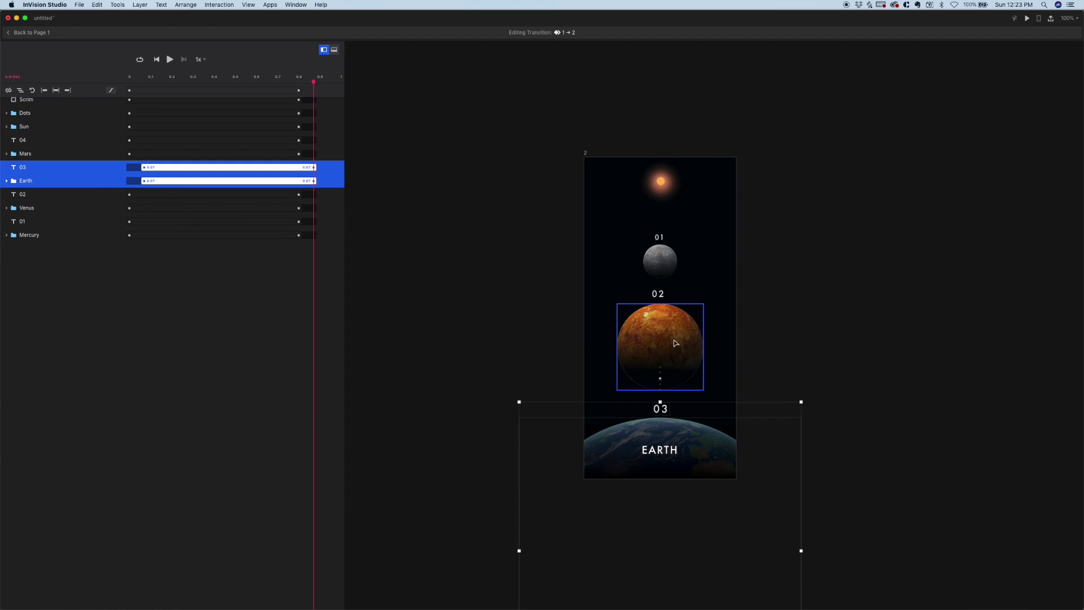
# Delay the 02 and Venus layers to start at 0.1 s in the 1 → 2 transition
pyautogui.click(676, 341)
pyautogui.keyDown('shift'); pyautogui.click(659, 293); pyautogui.keyUp('shift')
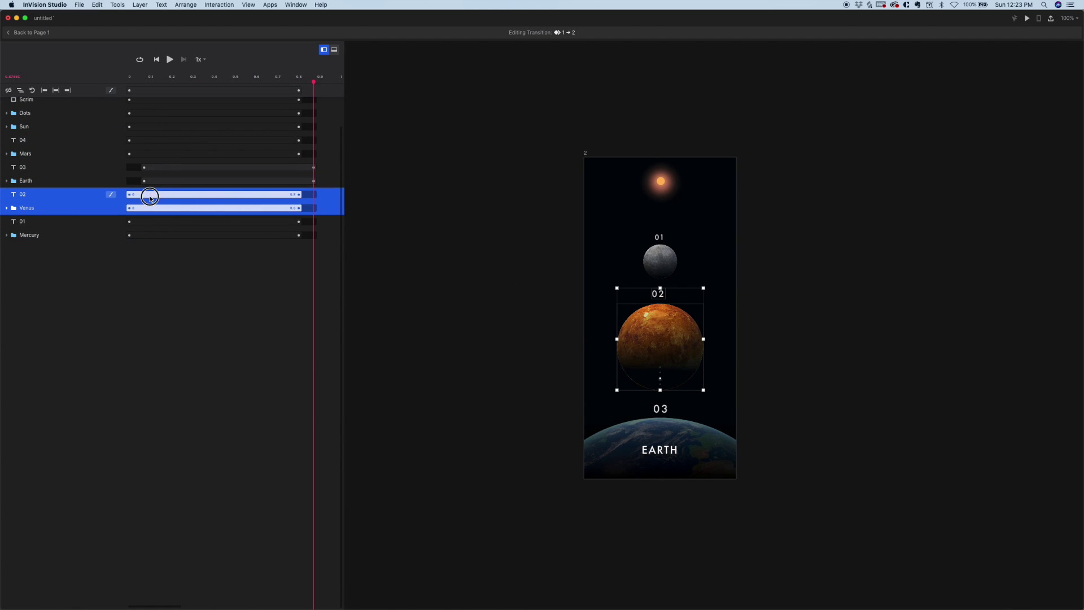
pyautogui.moveTo(150, 198); pyautogui.dragTo(171, 198)
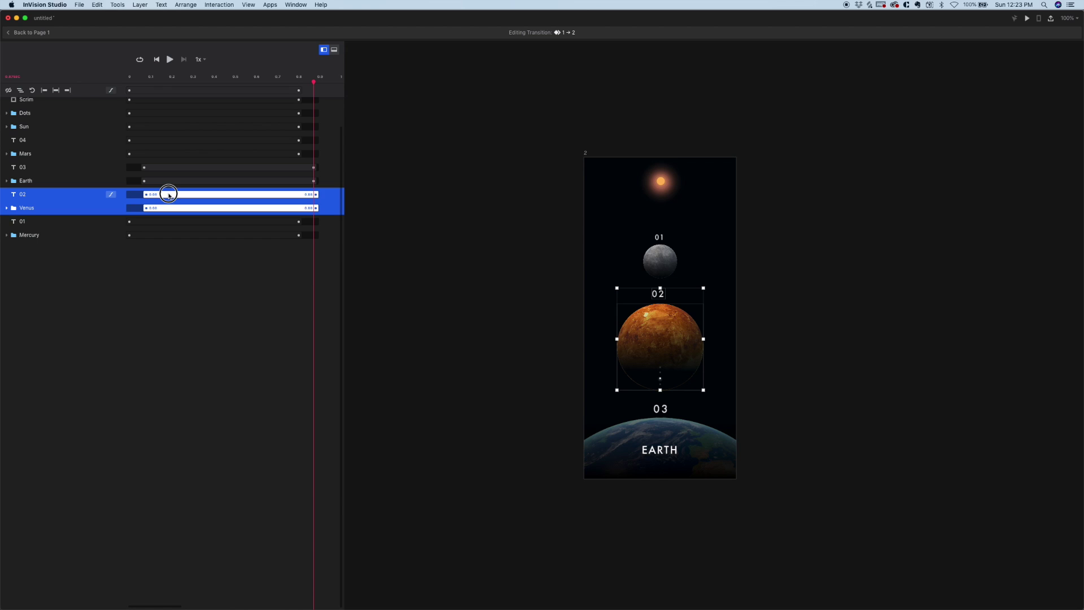
# Delay the 01 and Mercury layers to start at 0.2 s, playing the transition to judge the timing
pyautogui.click(674, 279)
pyautogui.keyDown('shift'); pyautogui.click(659, 237); pyautogui.keyUp('shift')
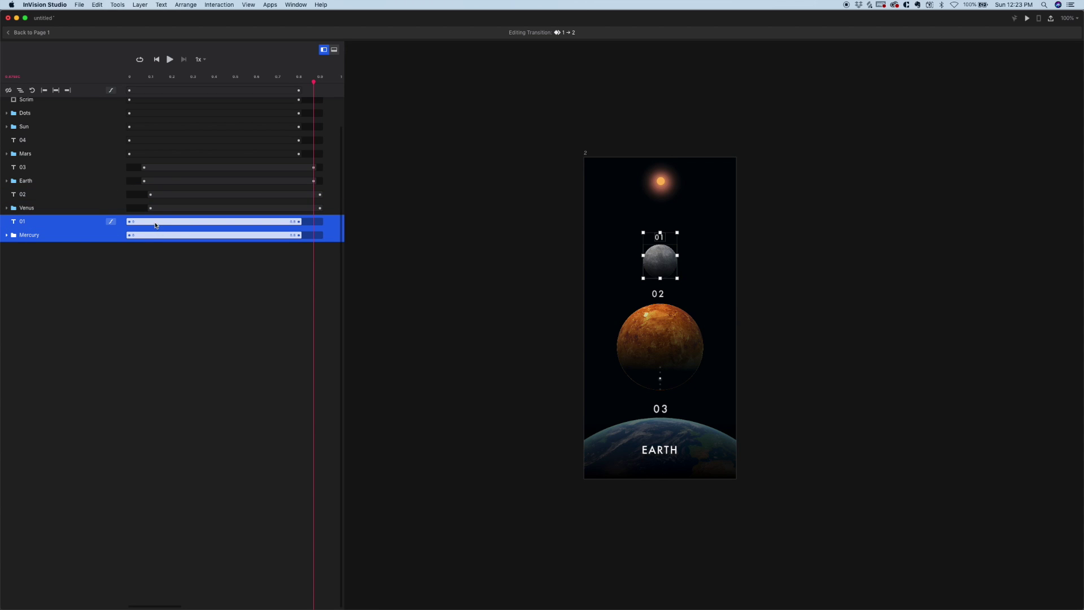
pyautogui.moveTo(156, 225); pyautogui.dragTo(191, 224)
pyautogui.press('space')
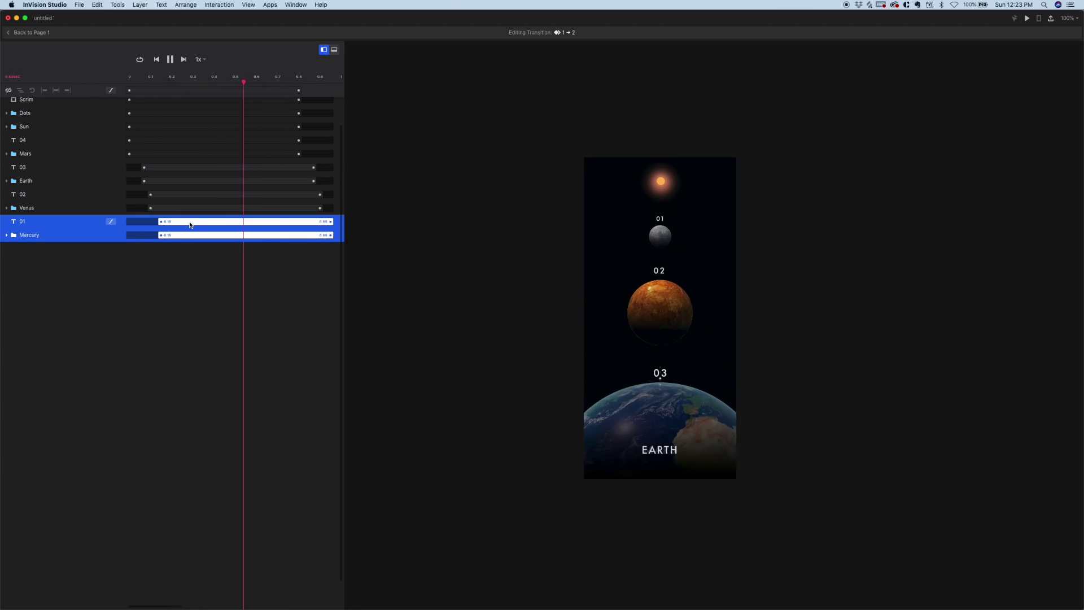
pyautogui.click(176, 222)
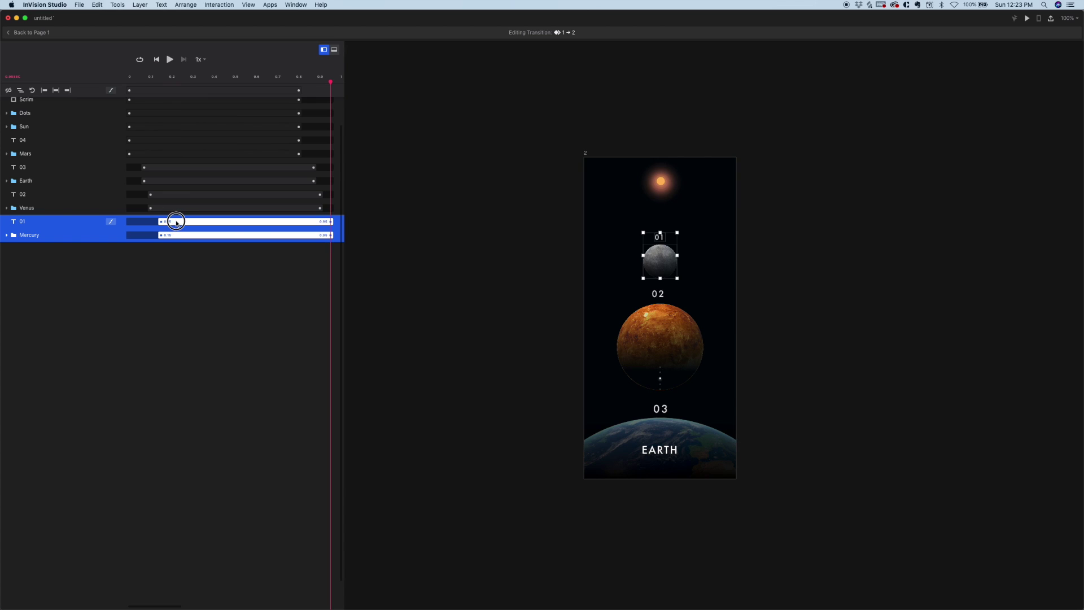
pyautogui.moveTo(177, 222); pyautogui.dragTo(189, 221)
# Set the start of the 02 and Venus layers to 0.13 s and replay the 1 → 2 transition
pyautogui.click(161, 208)
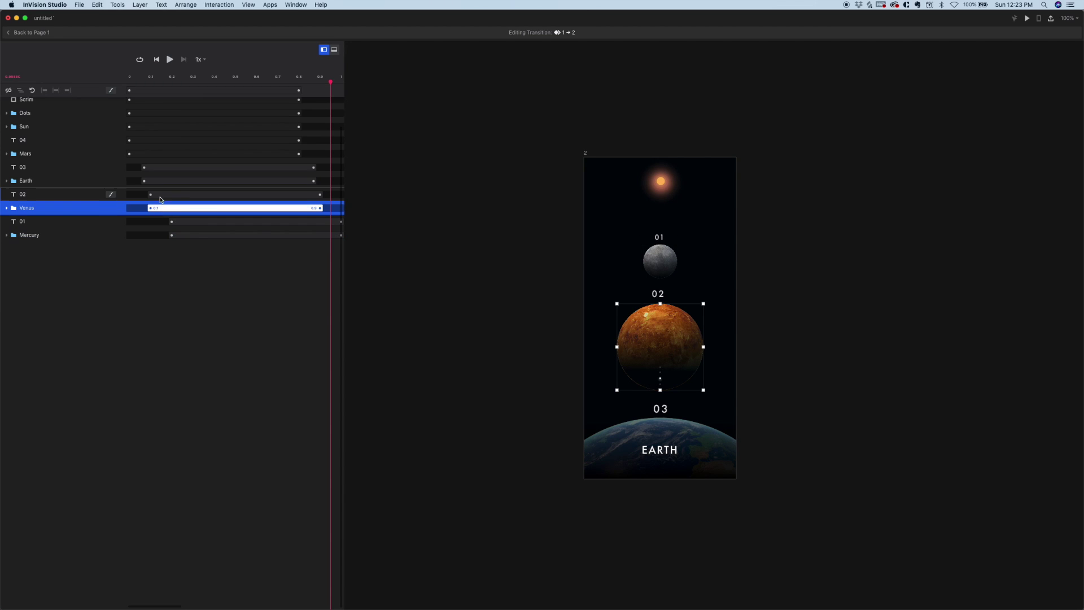
pyautogui.keyDown('shift'); pyautogui.click(161, 198); pyautogui.keyUp('shift')
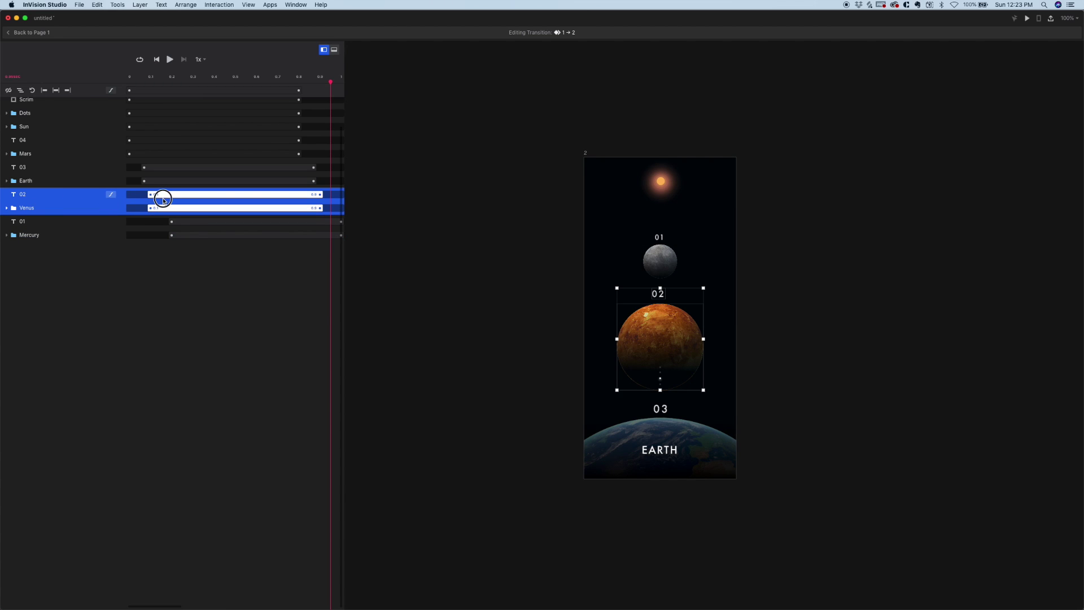
pyautogui.click(167, 197)
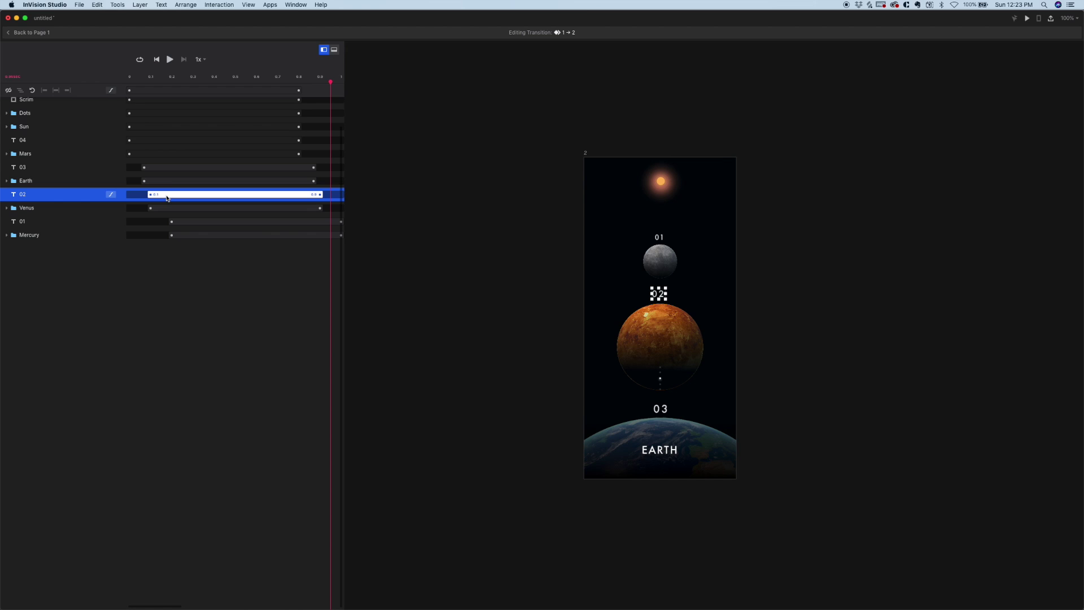
pyautogui.keyDown('shift'); pyautogui.click(65, 210); pyautogui.keyUp('shift')
pyautogui.moveTo(168, 194); pyautogui.dragTo(176, 191)
pyautogui.press('space')
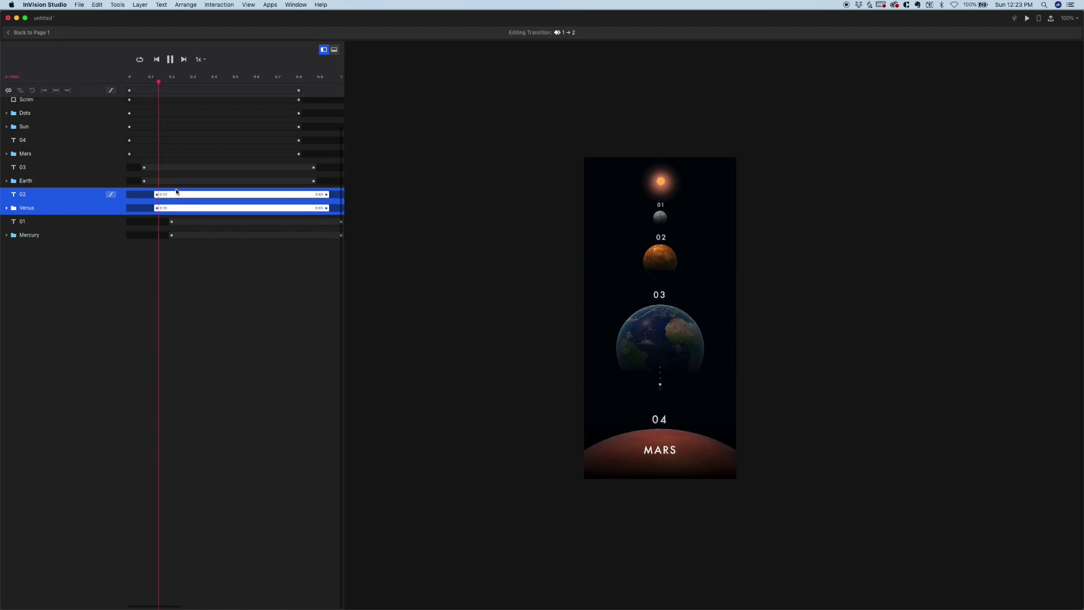
pyautogui.scroll(-2, 177, 192)
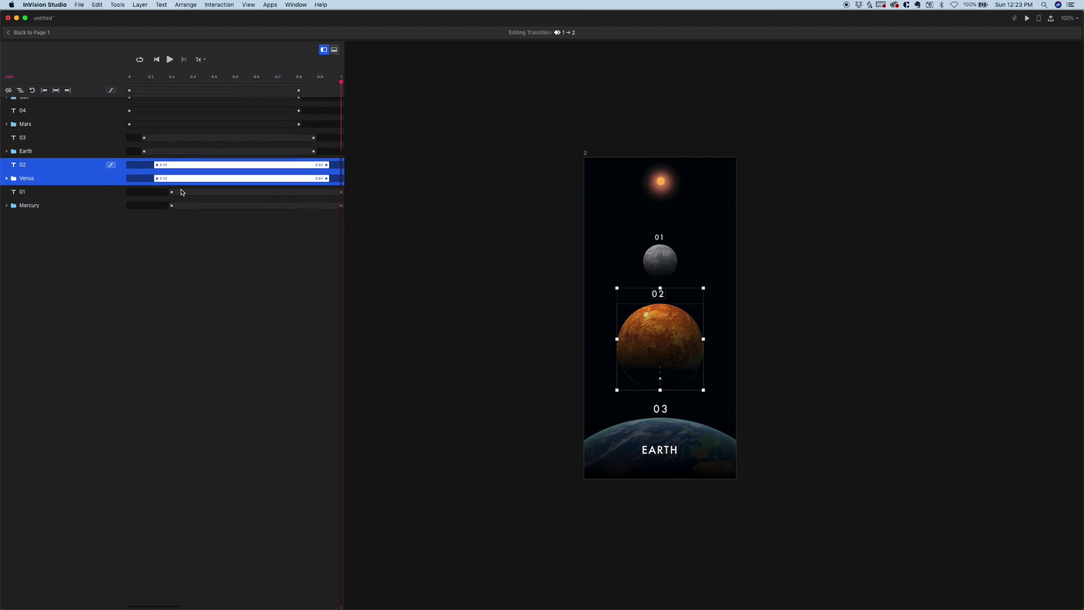
pyautogui.press('space')
# Return to Page 1, open the timeline of artboard 2's Swipe Up transition to artboard 1, and play it
pyautogui.click(31, 32)
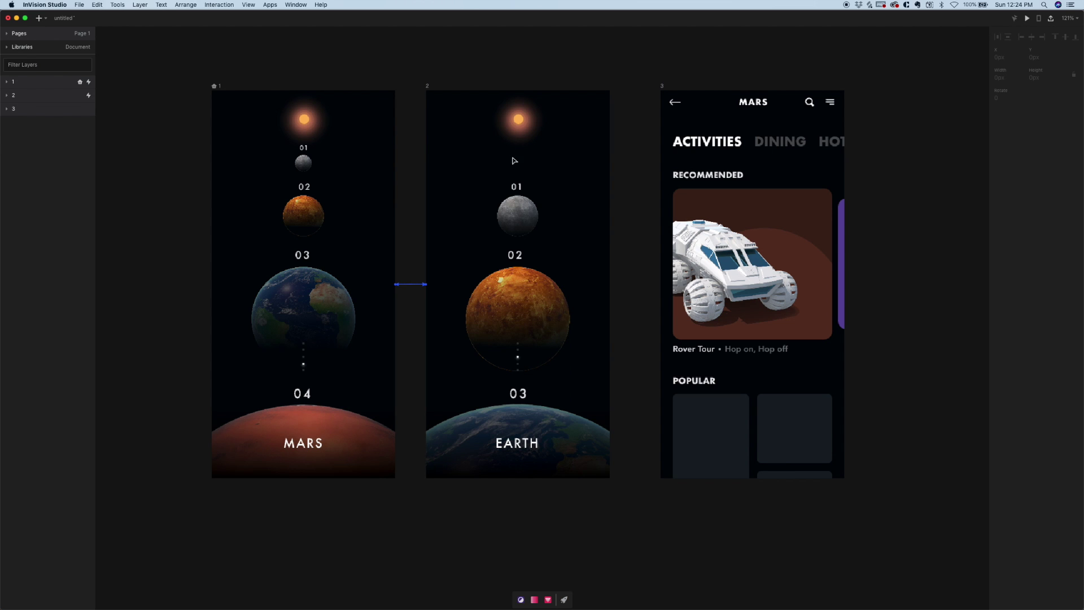
pyautogui.click(428, 85)
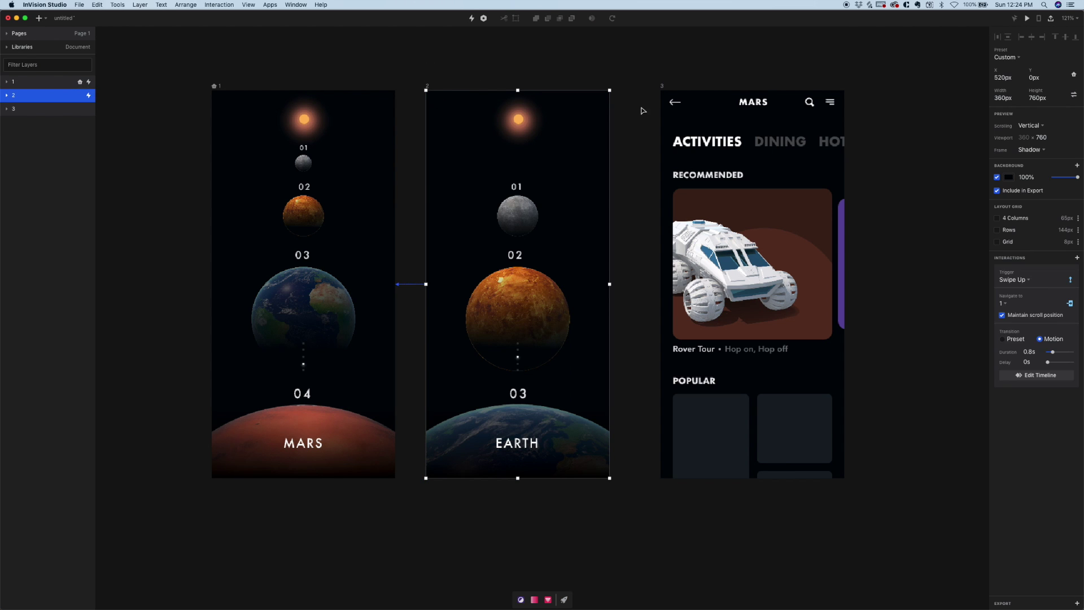
pyautogui.click(1036, 373)
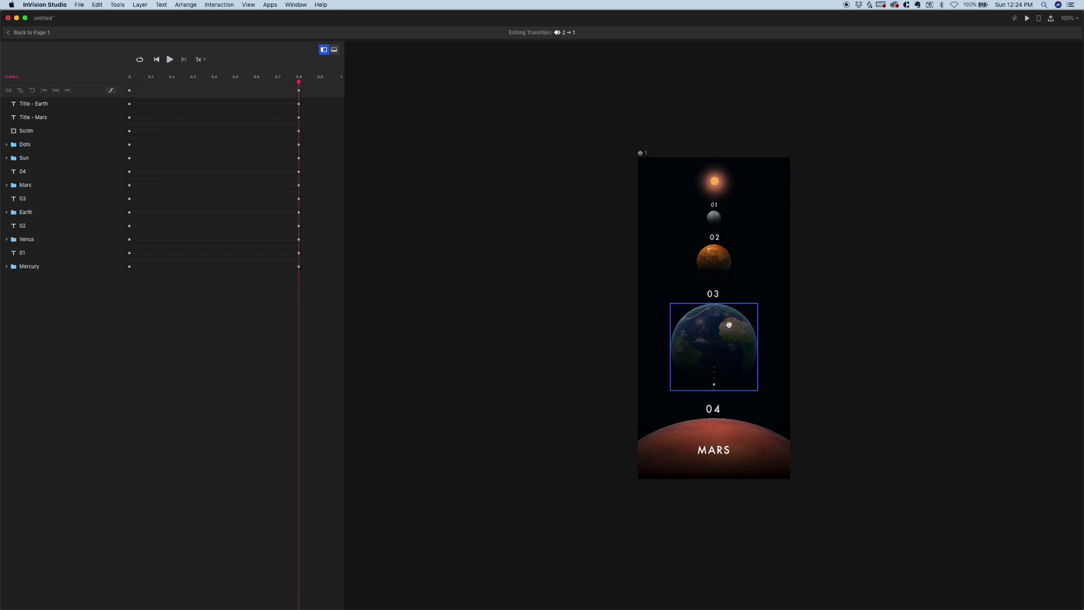
pyautogui.press('space')
pyautogui.press('space')
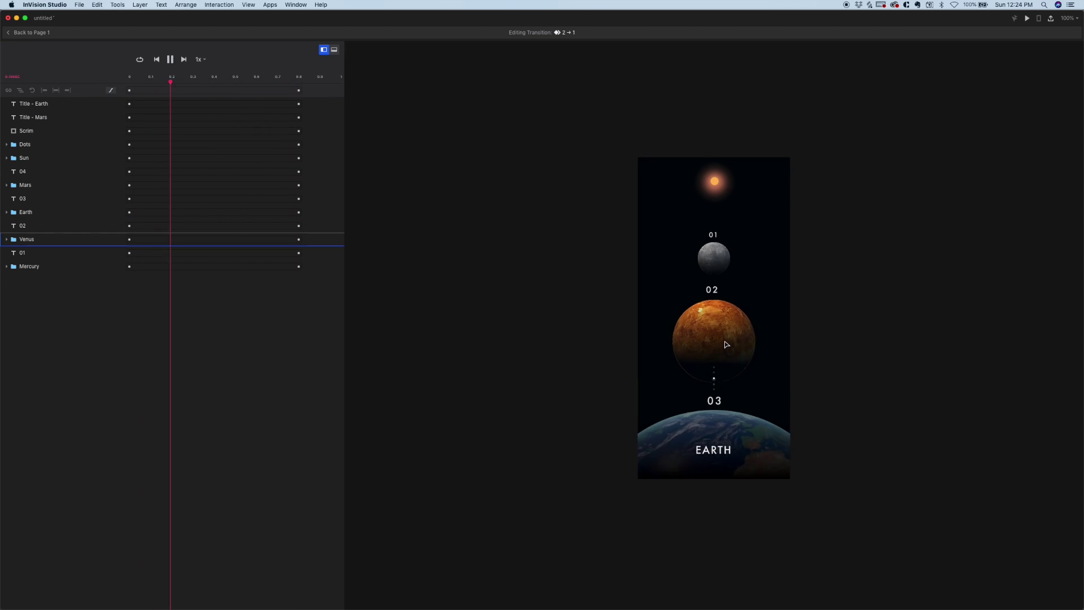
# Delay the 02 and Venus layers to start at 0.07 s in the 2 → 1 transition
pyautogui.click(717, 257)
pyautogui.keyDown('shift'); pyautogui.click(718, 238); pyautogui.keyUp('shift')
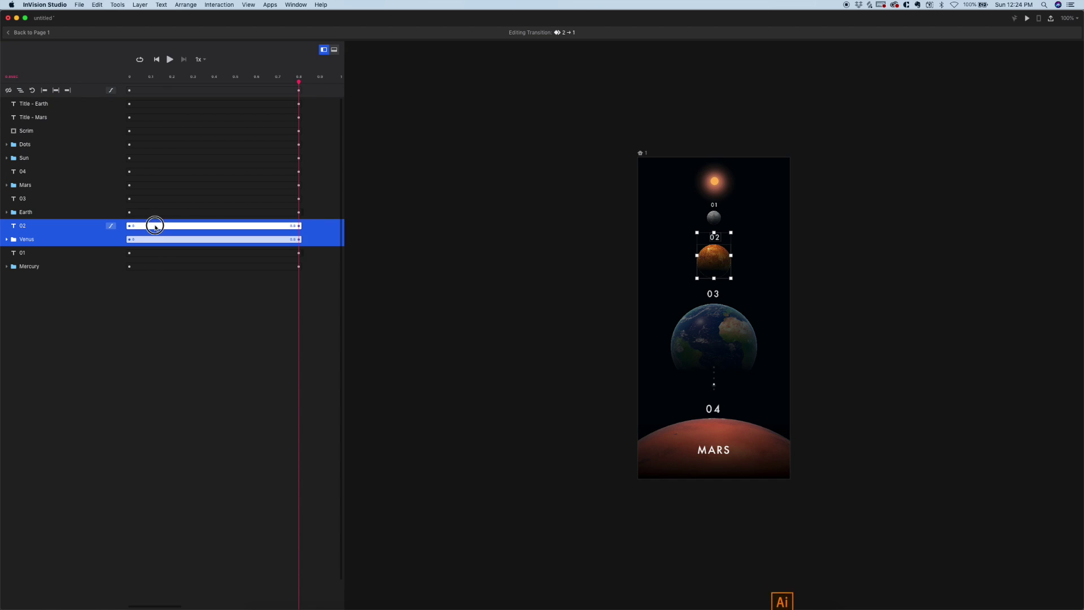
pyautogui.moveTo(153, 225); pyautogui.dragTo(167, 225)
# Delay the 03 and Earth layers to start at 0.11 s in the 2 → 1 transition
pyautogui.click(714, 218)
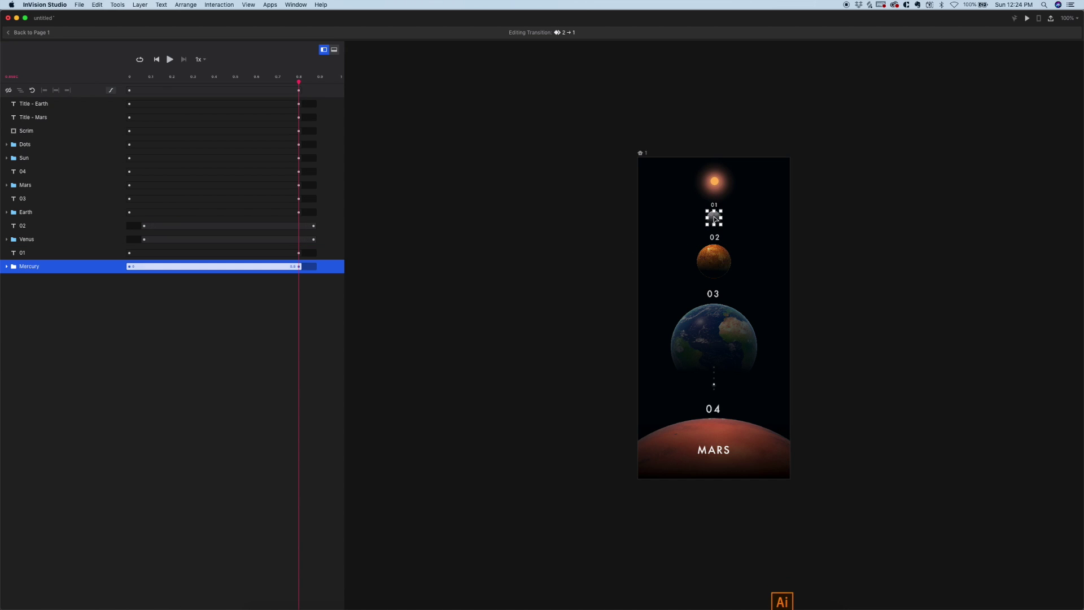
pyautogui.click(716, 238)
pyautogui.keyDown('shift'); pyautogui.click(719, 257); pyautogui.keyUp('shift')
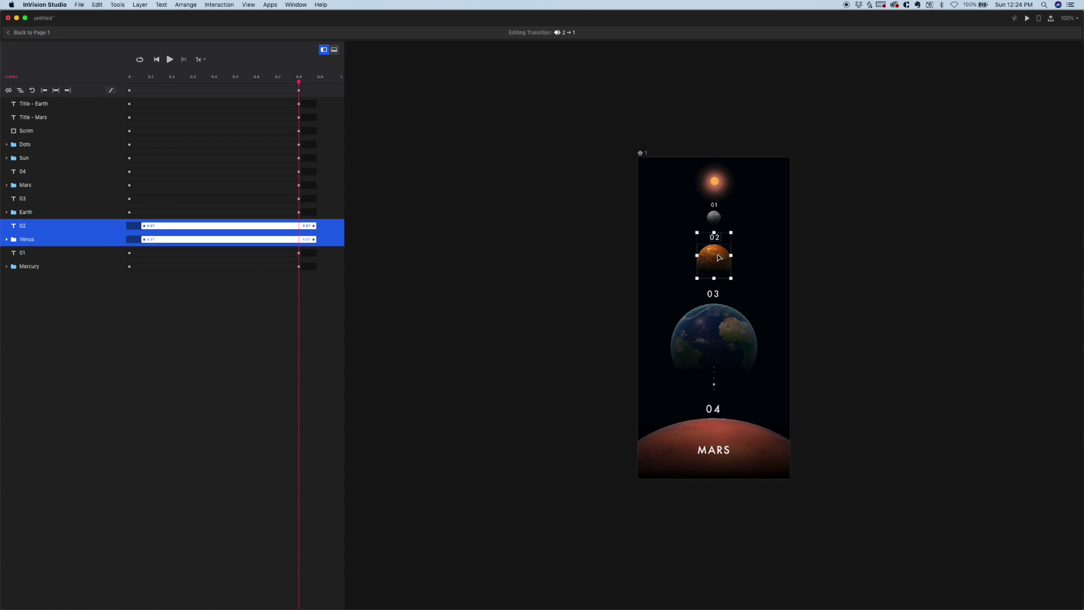
pyautogui.click(714, 295)
pyautogui.keyDown('shift'); pyautogui.click(715, 321); pyautogui.keyUp('shift')
pyautogui.moveTo(193, 201); pyautogui.dragTo(215, 200)
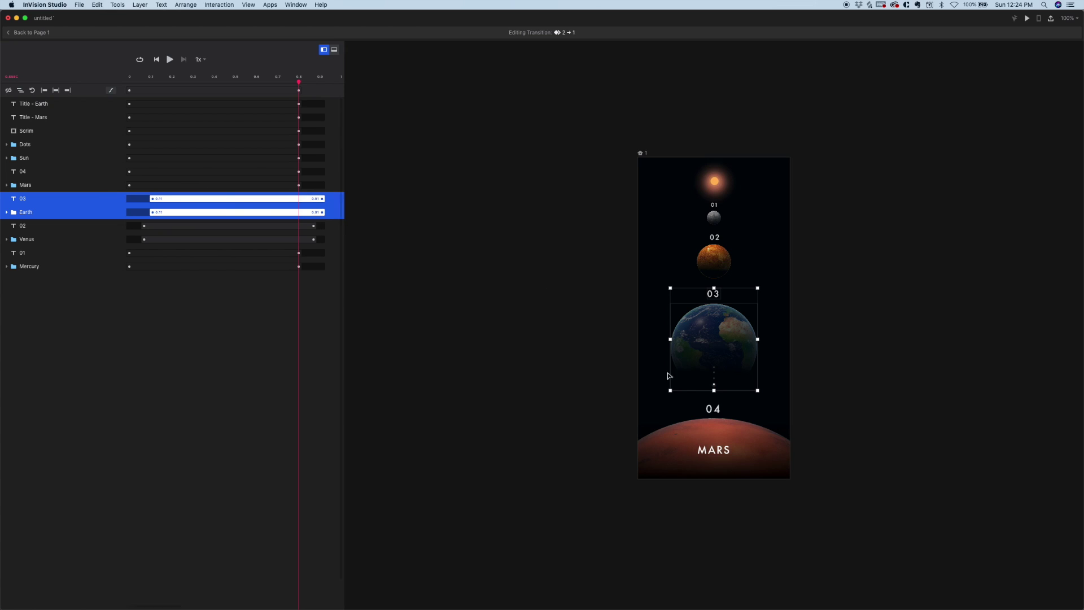
# Delay the 04 and Scrim layers to start at 0.17 s in the 2 → 1 transition and play it
pyautogui.click(714, 408)
pyautogui.keyDown('shift'); pyautogui.click(713, 409); pyautogui.keyUp('shift')
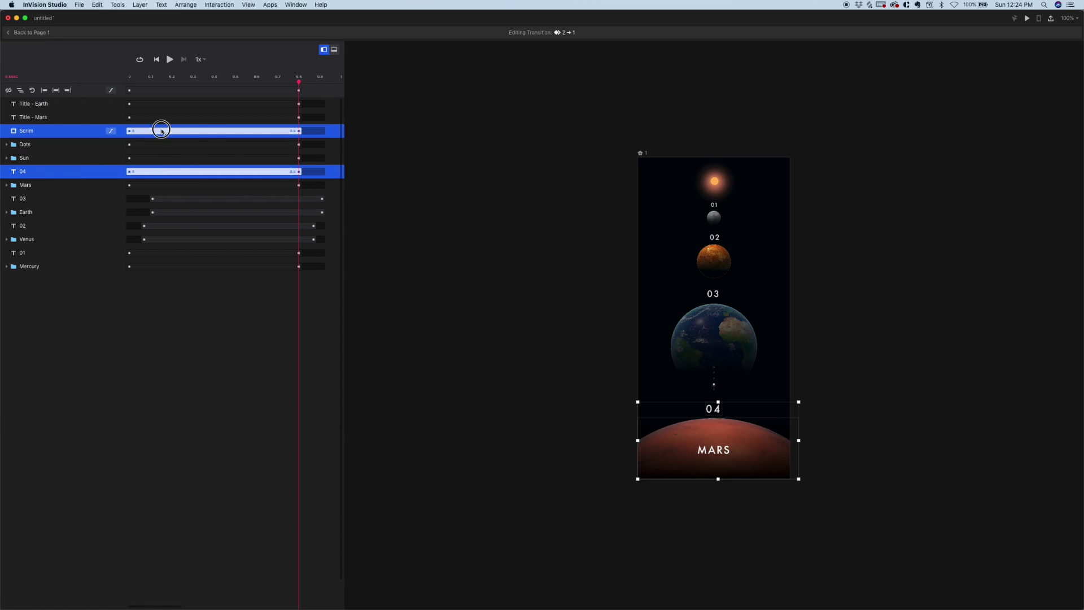
pyautogui.moveTo(161, 131); pyautogui.dragTo(199, 131)
pyautogui.press('space')
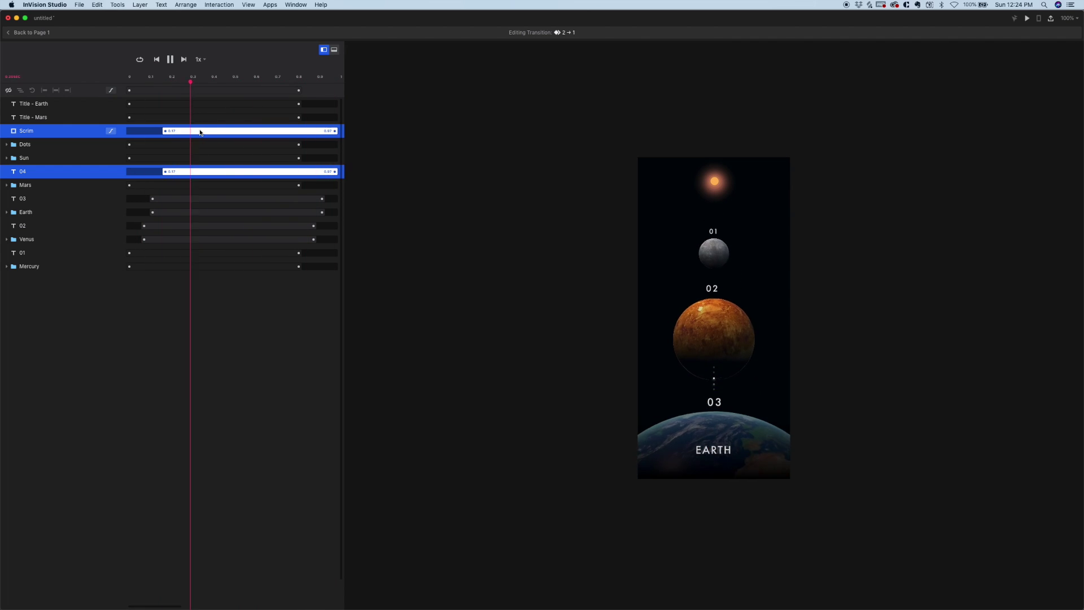
pyautogui.click(572, 429)
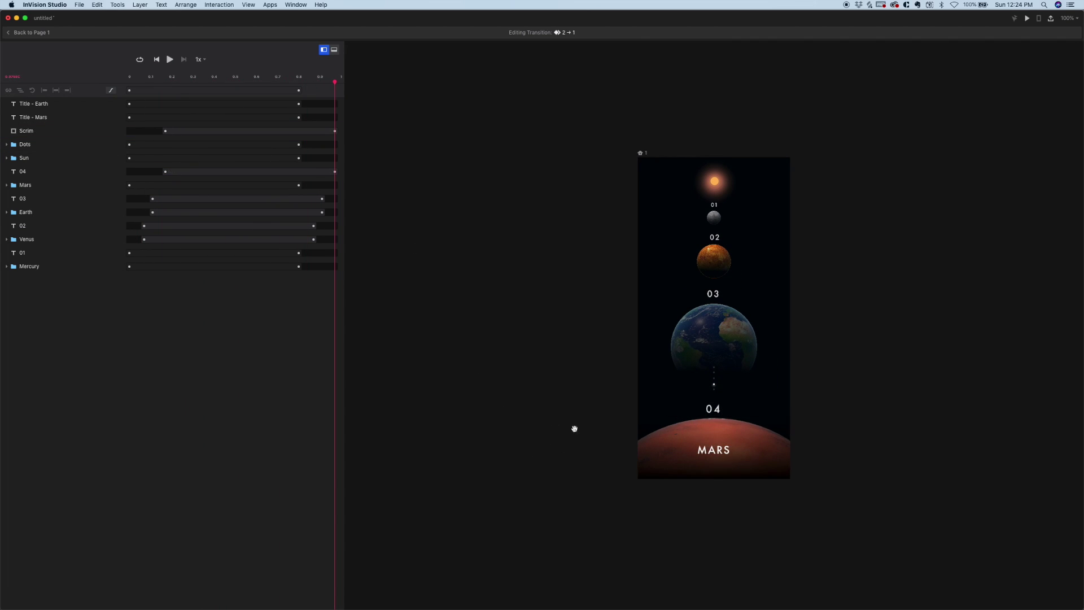
pyautogui.press('space')
# Delay the Mars layer to start at 0.17 s together with the 04 layer and replay the 2 → 1 transition
pyautogui.click(714, 410)
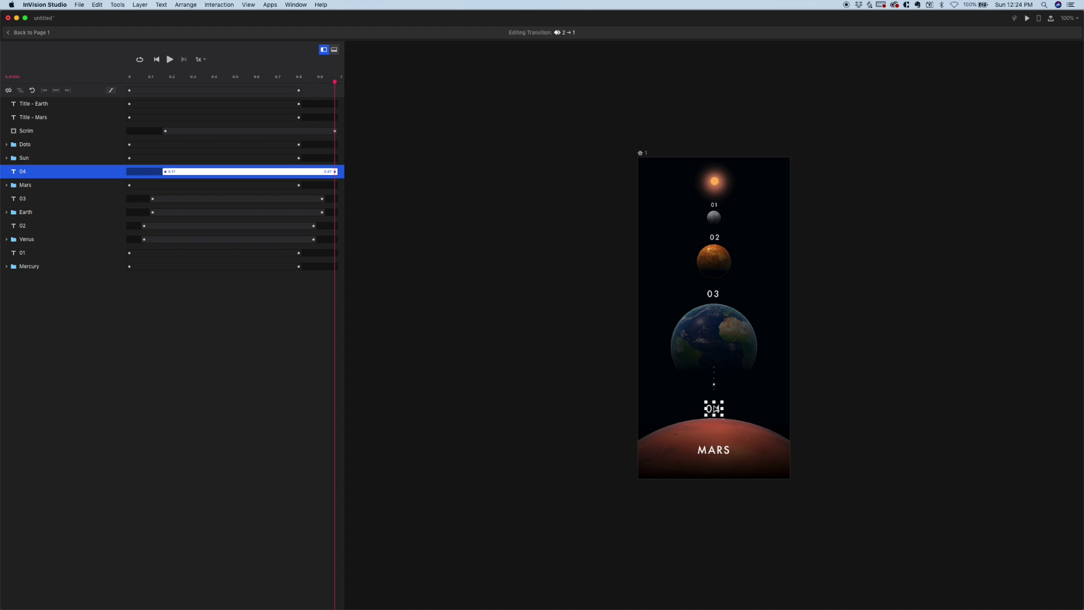
pyautogui.press('space')
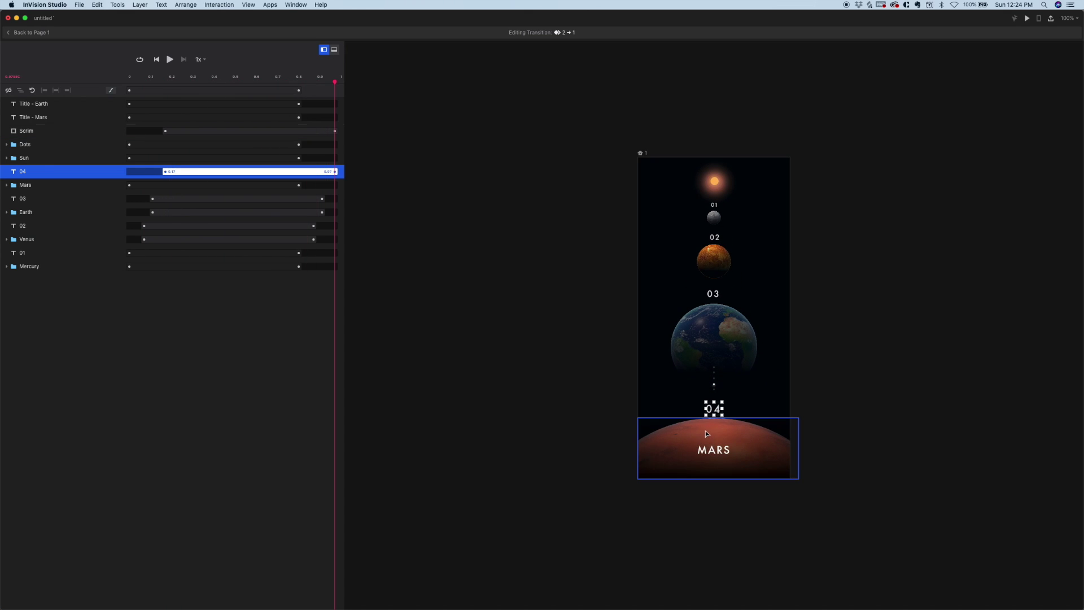
pyautogui.press('space')
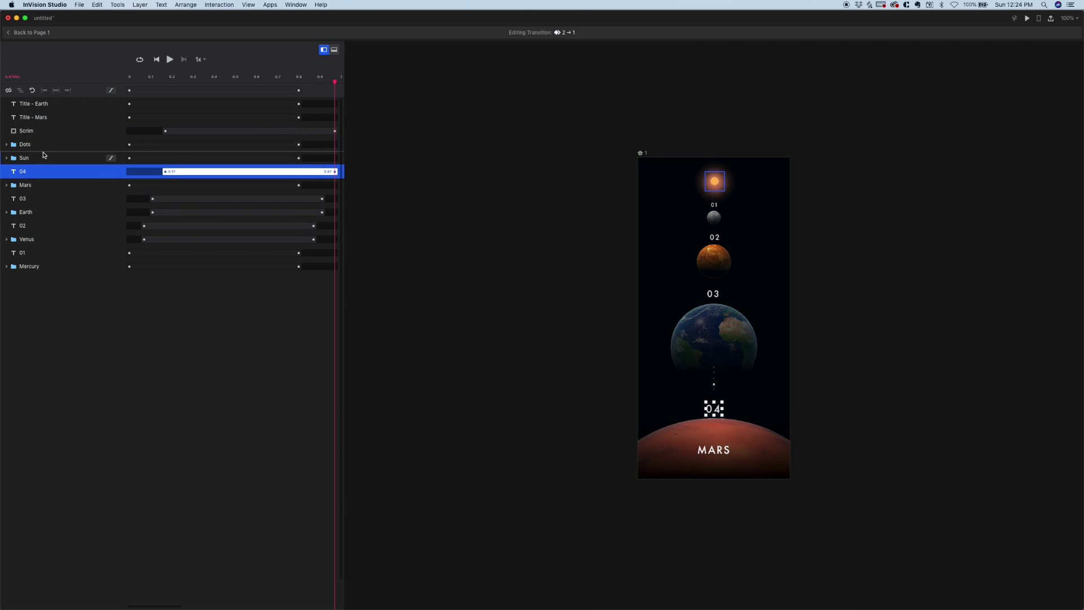
pyautogui.click(38, 184)
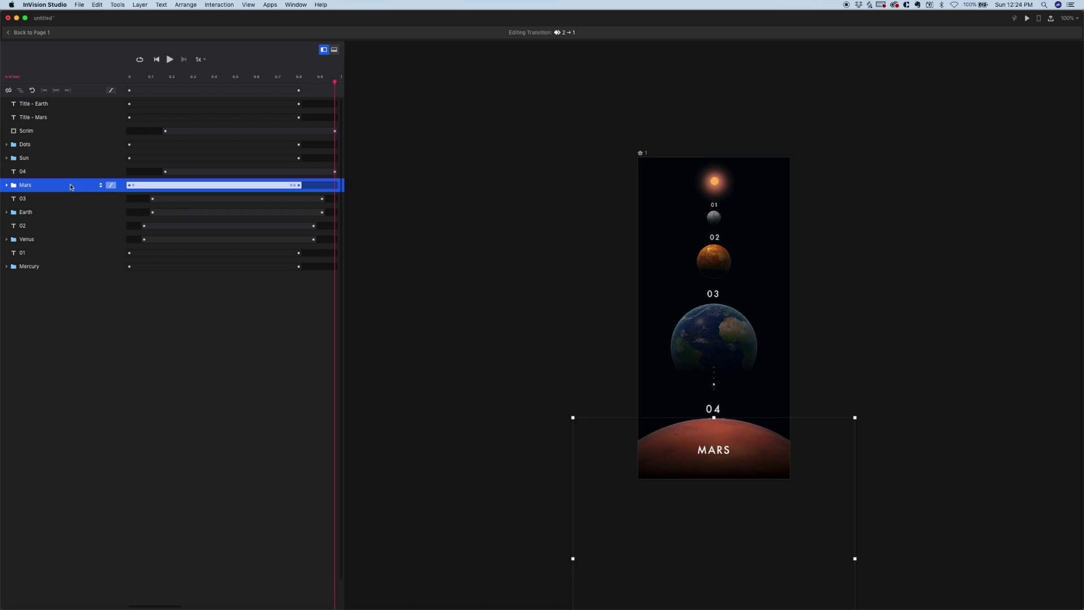
pyautogui.keyDown('shift'); pyautogui.click(43, 172); pyautogui.keyUp('shift')
pyautogui.moveTo(181, 171)
pyautogui.mouseDown()
pyautogui.moveTo(151, 173)
pyautogui.moveTo(201, 172)
pyautogui.mouseUp()
pyautogui.keyDown('shift'); pyautogui.click(77, 173); pyautogui.keyUp('shift')
pyautogui.scroll(-1, 111, 167)
pyautogui.press('space')
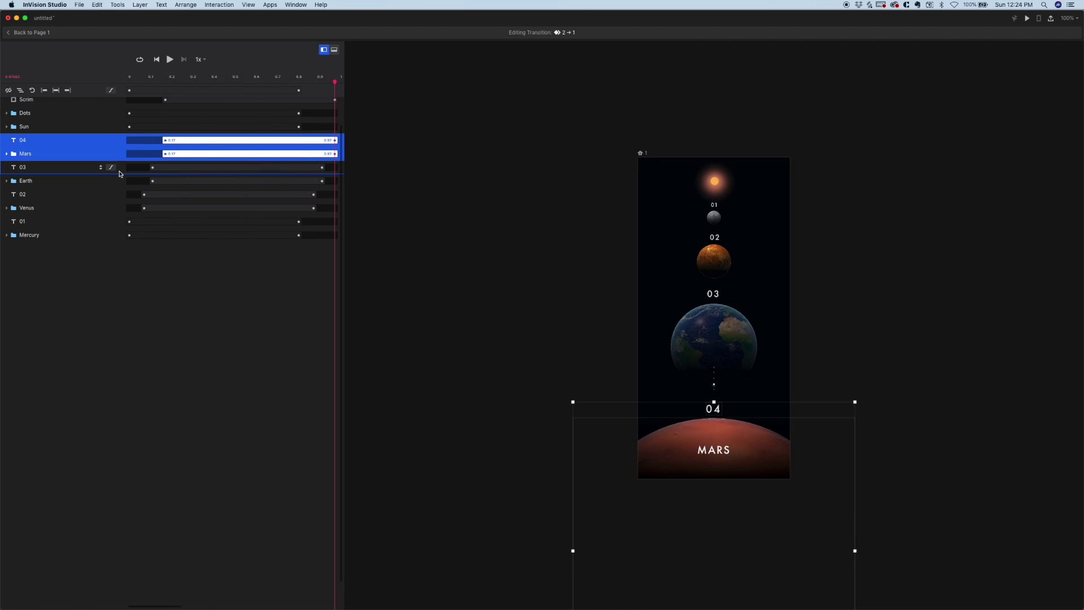
# Replay the 2 → 1 transition, check the layer timing, and return to Page 1
pyautogui.scroll(-2, 240, 203)
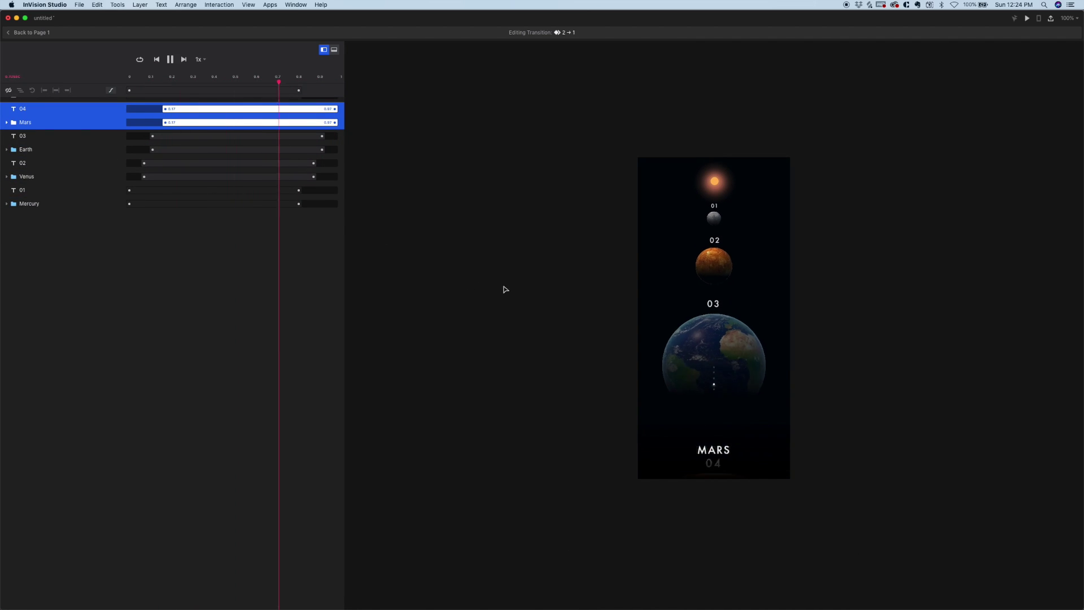
pyautogui.press('space')
pyautogui.press('space')
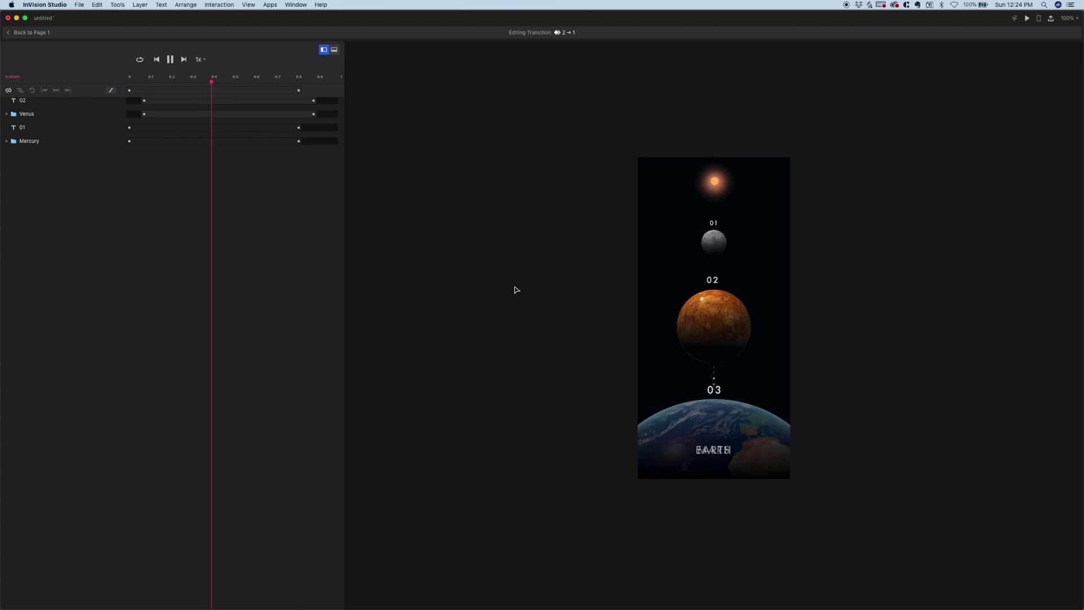
pyautogui.scroll(-3, 342, 251)
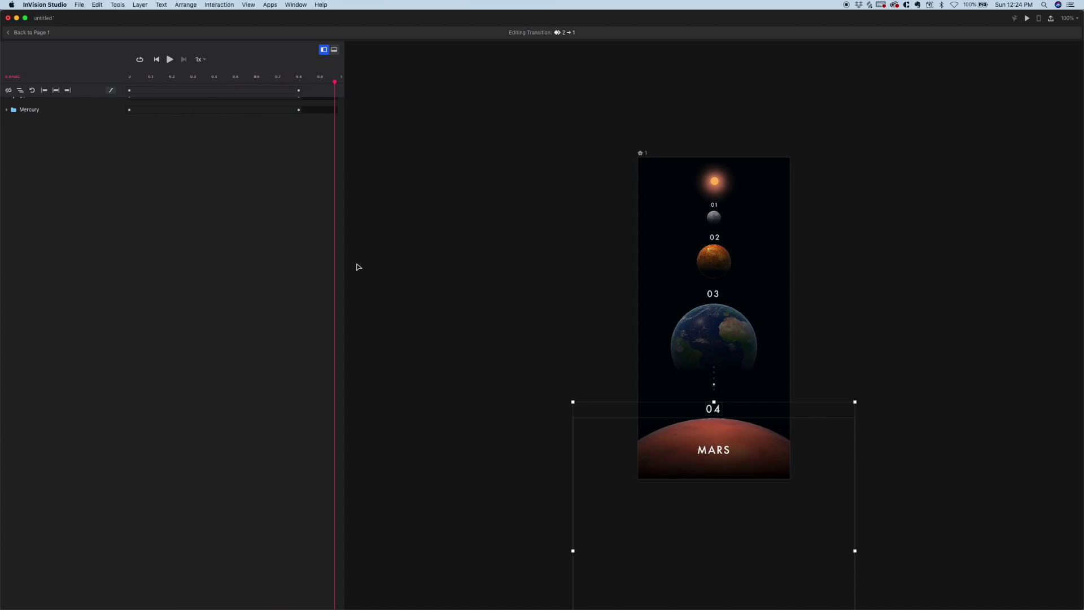
pyautogui.scroll(3, 313, 213)
pyautogui.click(30, 32)
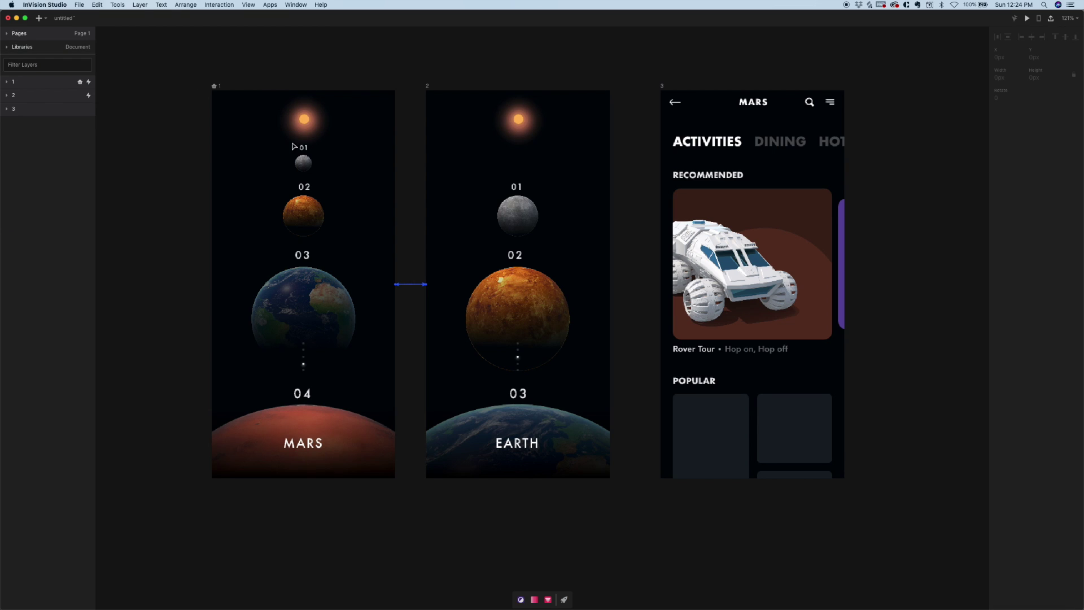
# Preview the prototype from screen 1, test the swipe transitions between the planet screens, and close the preview
pyautogui.click(222, 84)
pyautogui.click(1026, 18)
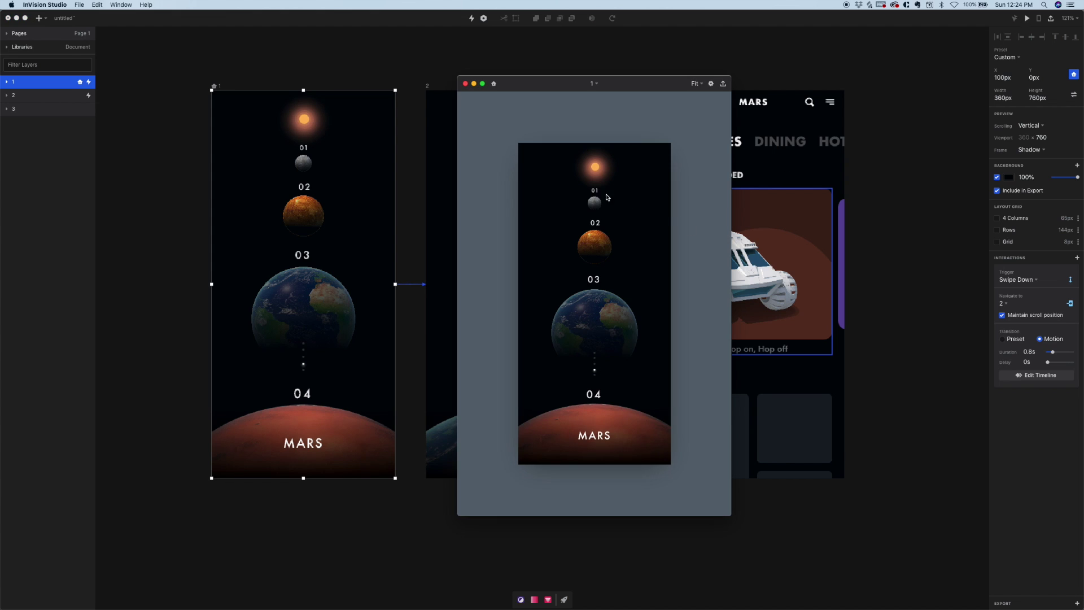
pyautogui.moveTo(618, 170); pyautogui.dragTo(607, 97)
pyautogui.moveTo(593, 229); pyautogui.dragTo(598, 170)
pyautogui.click(466, 84)
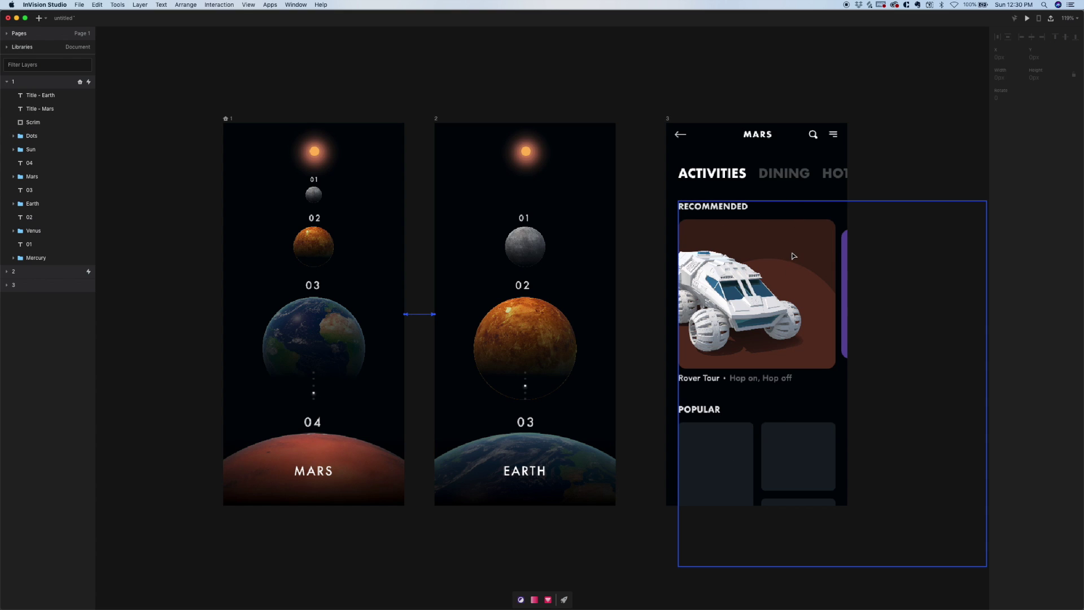
# Link screen 1's Mars group to screen 3 with a Tap trigger and a 0.8 s Motion transition
pyautogui.click(232, 119)
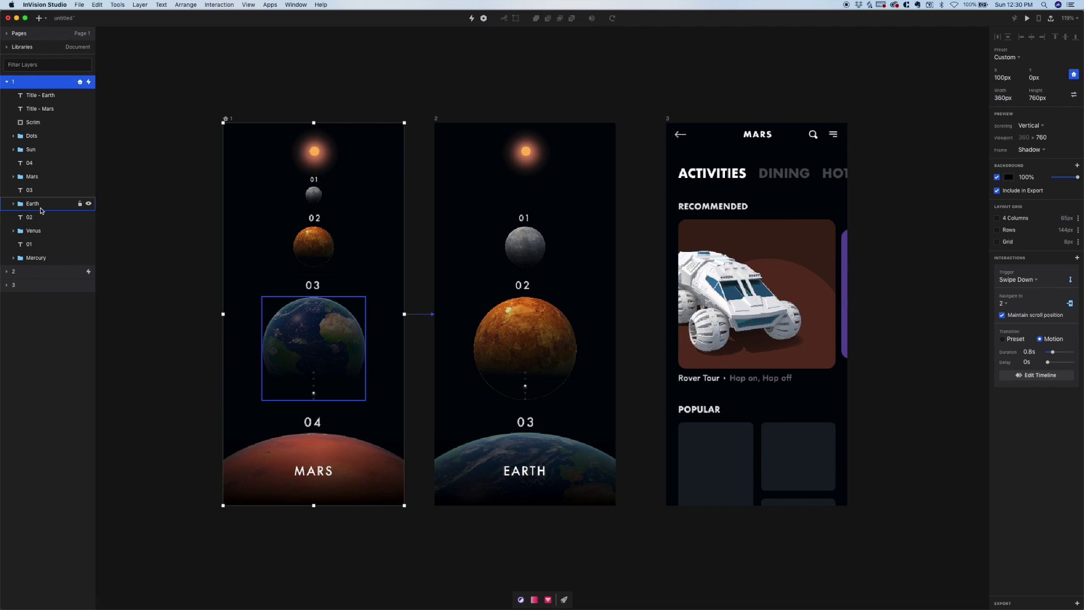
pyautogui.click(43, 180)
pyautogui.press('c')
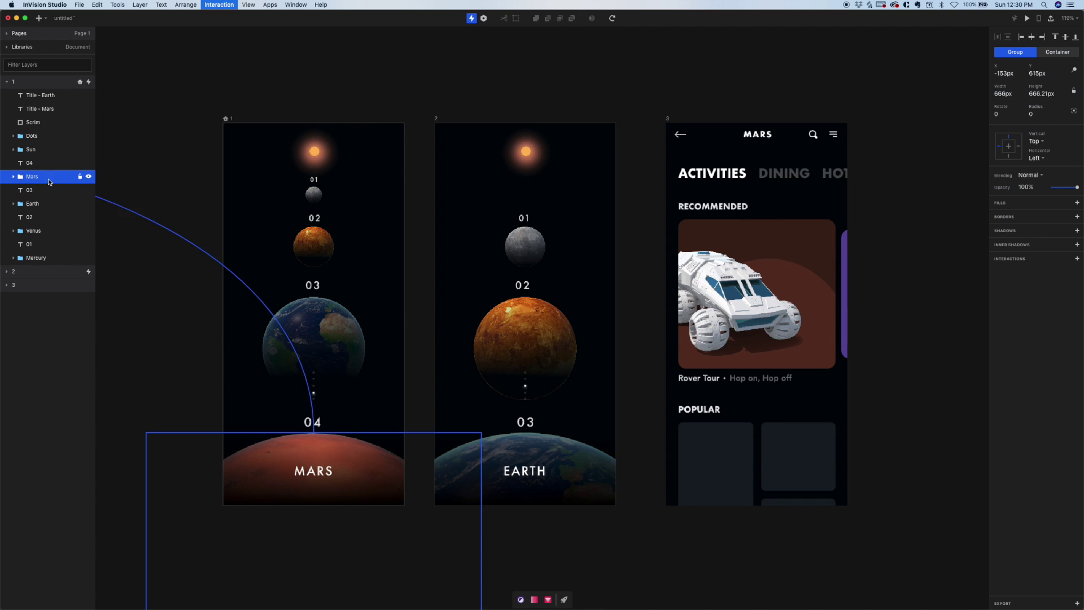
pyautogui.click(701, 190)
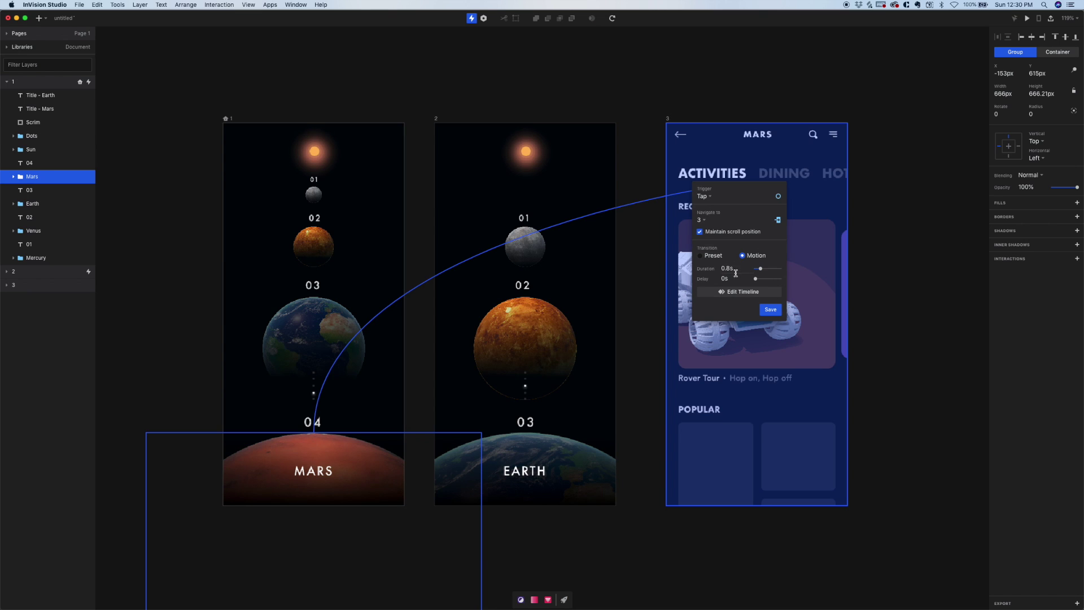
pyautogui.click(771, 308)
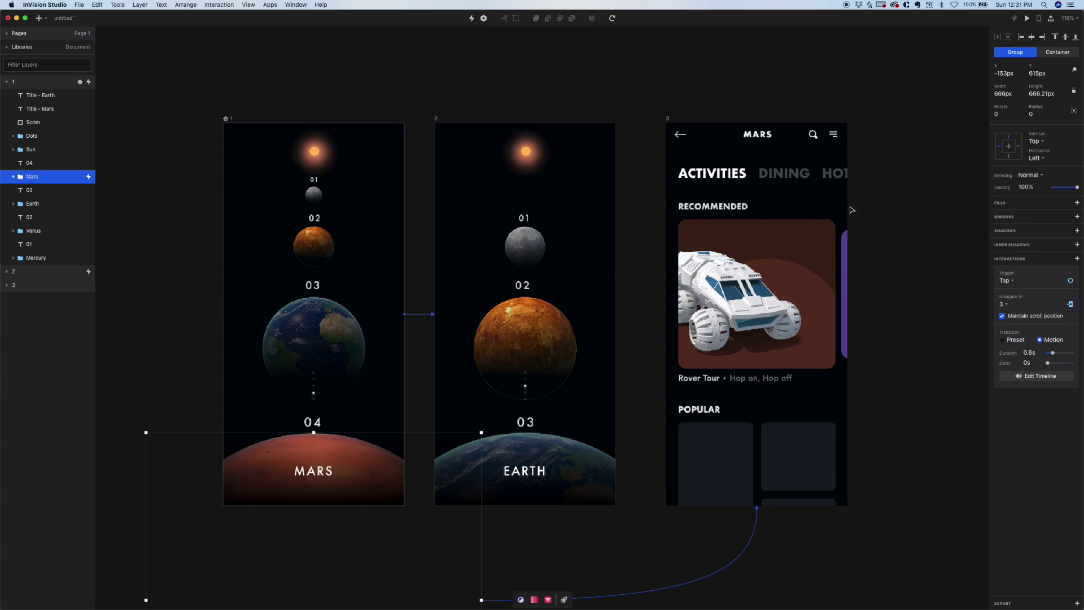
pyautogui.click(886, 182)
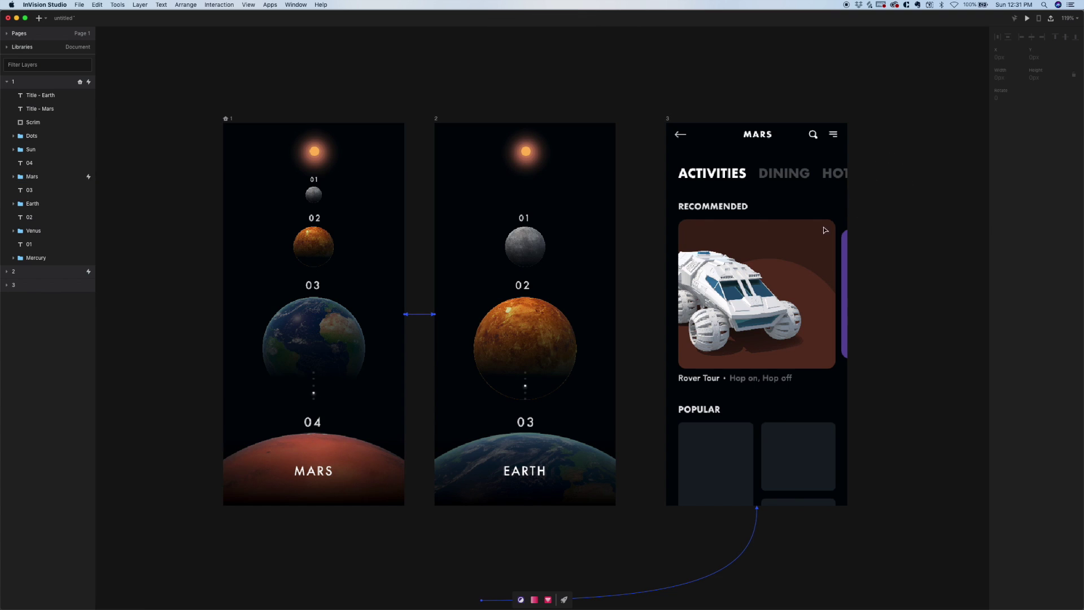
# Copy the Nav and Tabs groups from screen 3 into screen 1 and set their opacity to 0%
pyautogui.click(720, 177)
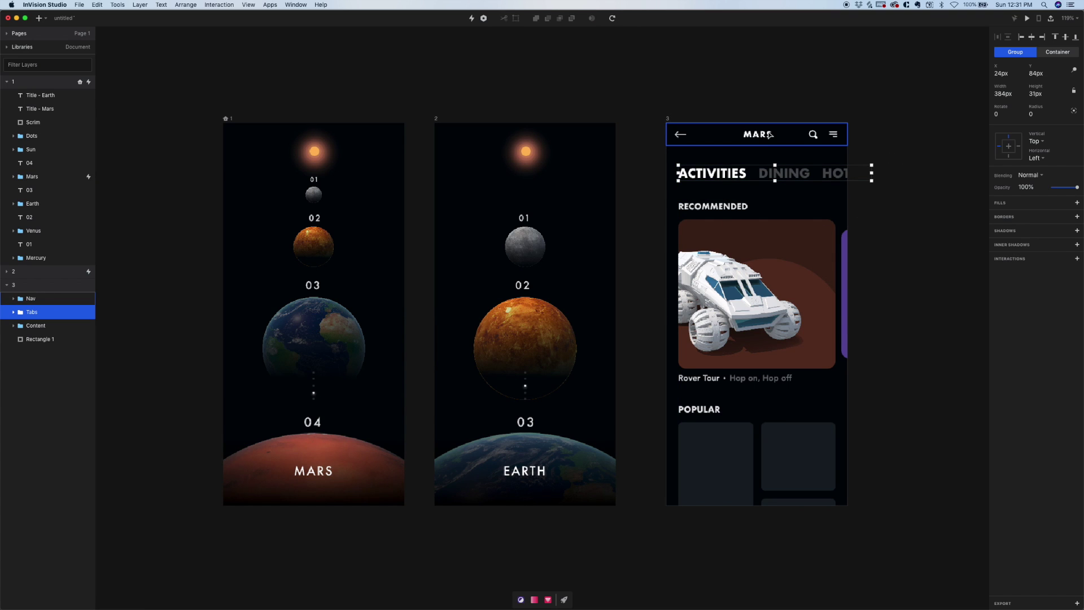
pyautogui.click(756, 98)
pyautogui.click(748, 136)
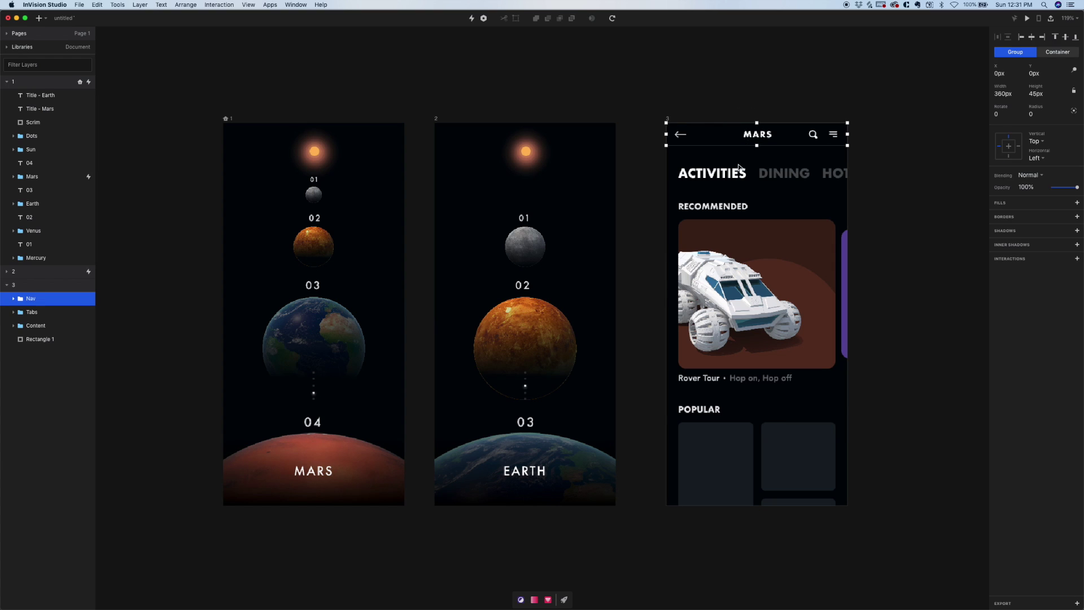
pyautogui.keyDown('shift'); pyautogui.click(738, 172); pyautogui.keyUp('shift')
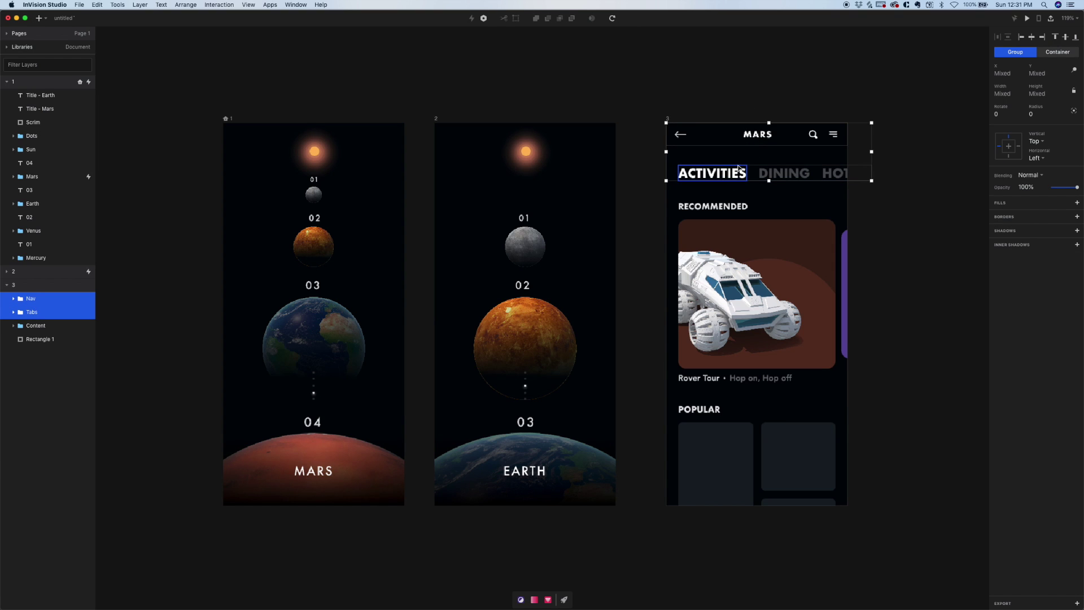
pyautogui.click(232, 119)
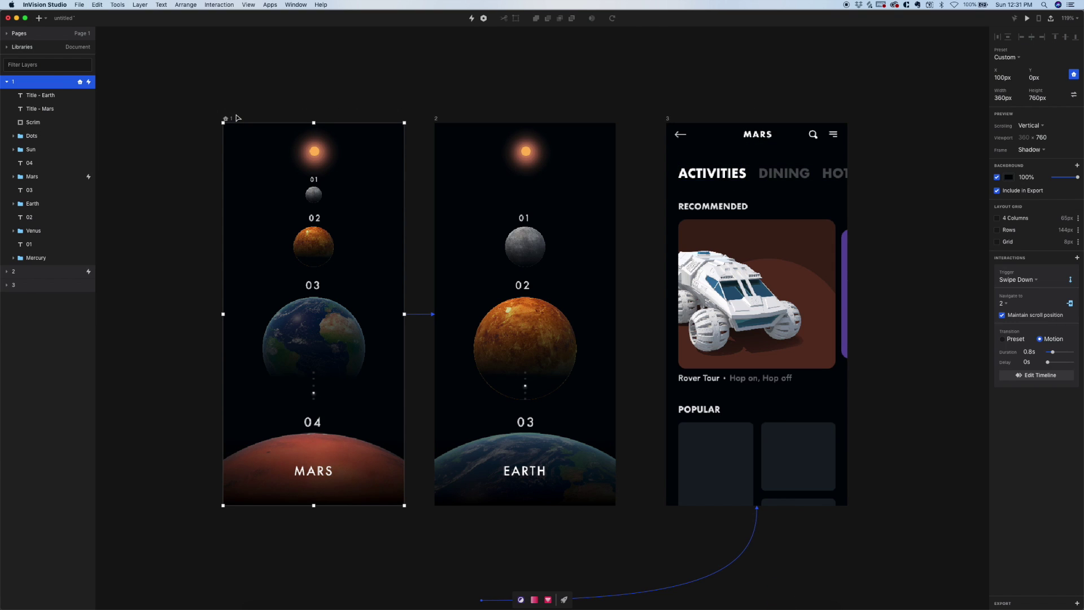
pyautogui.press('super+v')
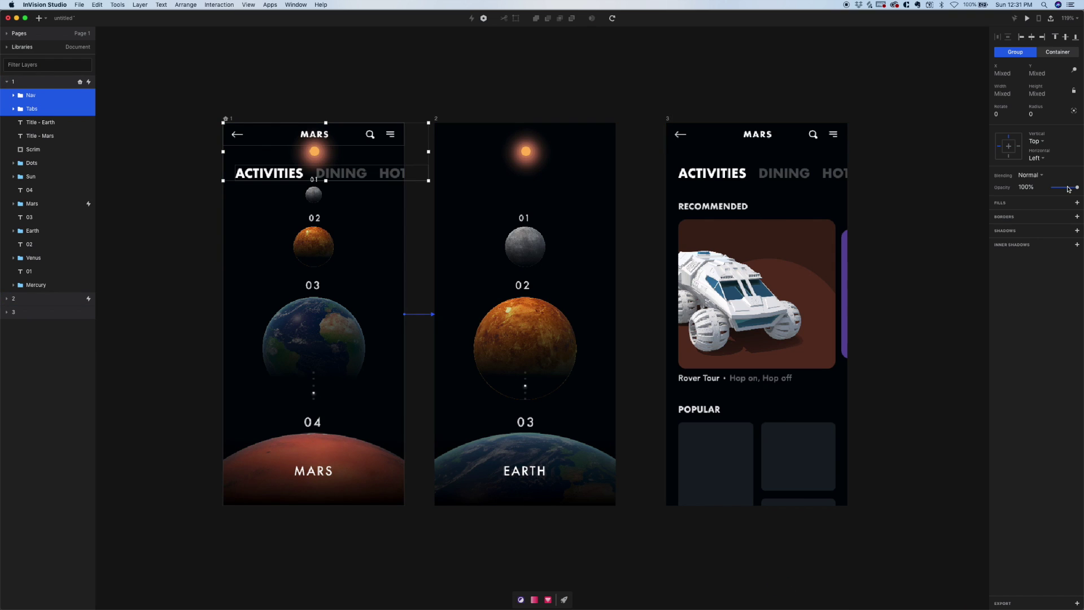
pyautogui.moveTo(1068, 189); pyautogui.dragTo(867, 168)
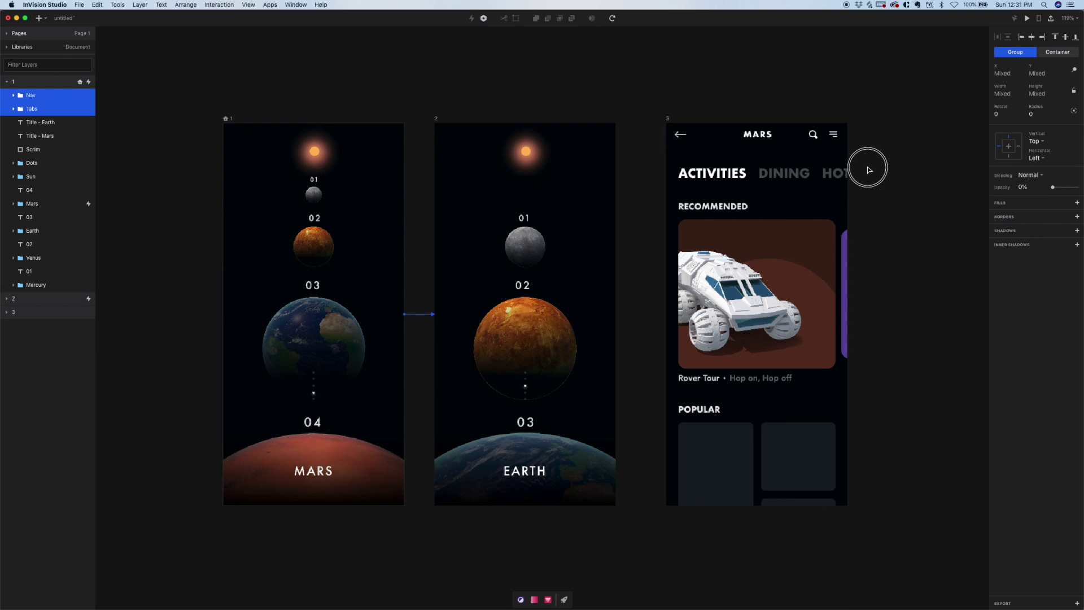
pyautogui.click(864, 170)
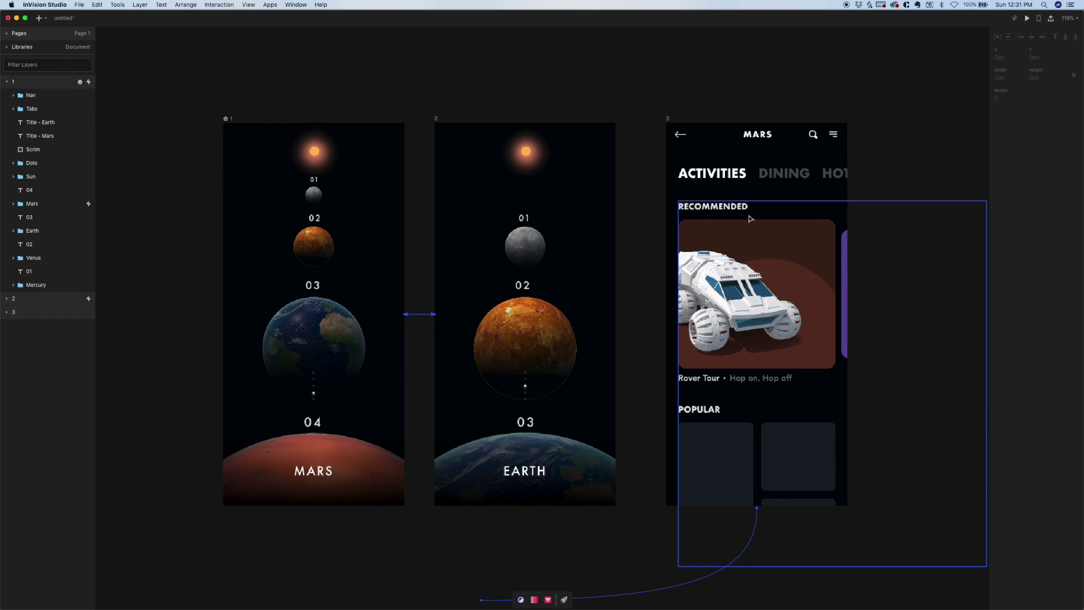
# Copy the Content group from screen 3 into screen 1
pyautogui.click(749, 243)
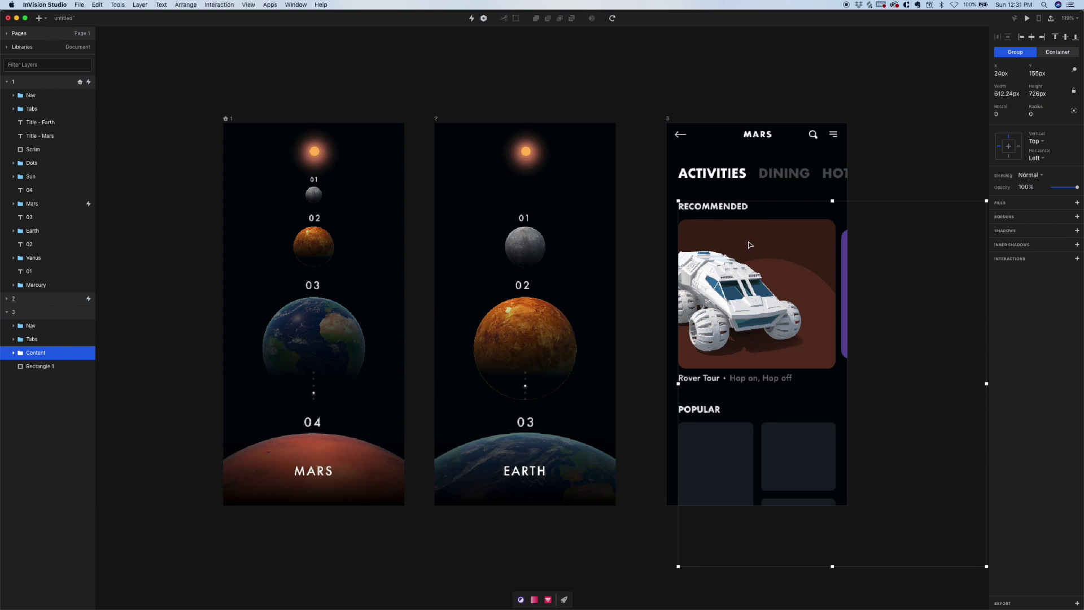
pyautogui.click(229, 118)
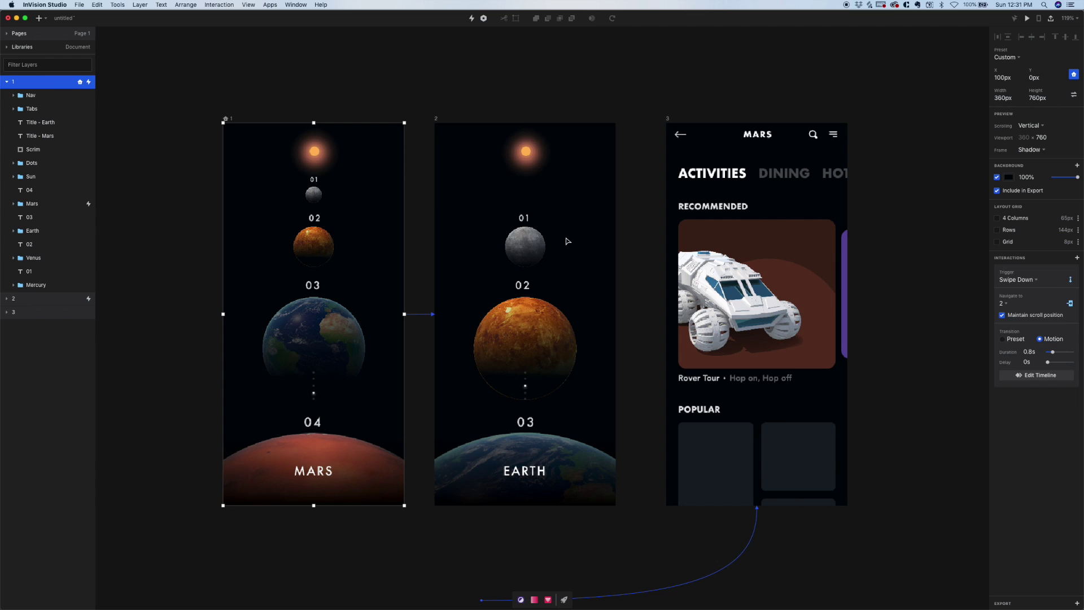
pyautogui.click(760, 301)
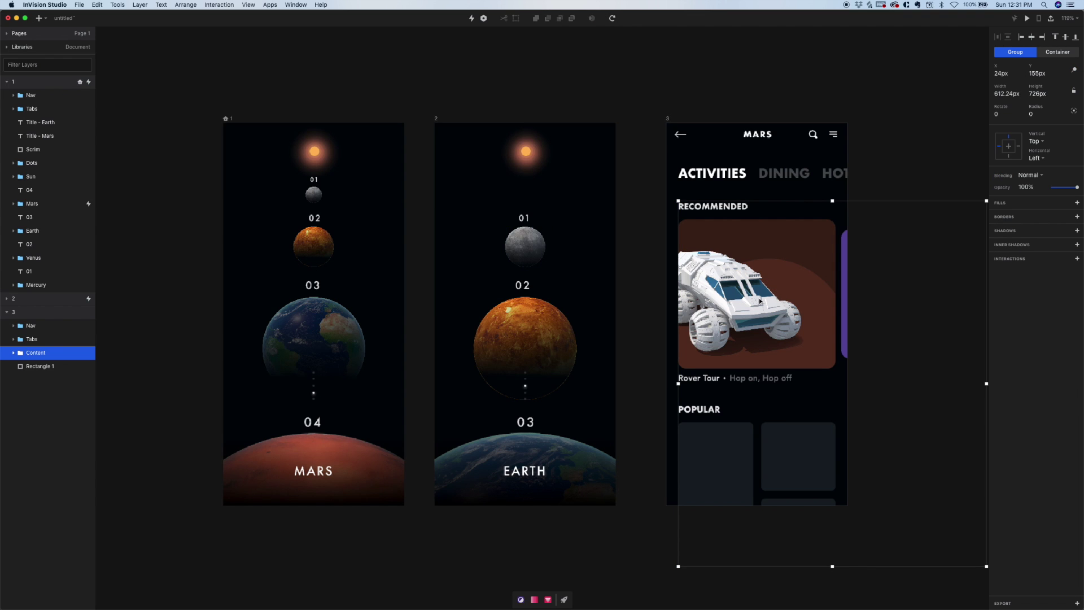
pyautogui.click(230, 119)
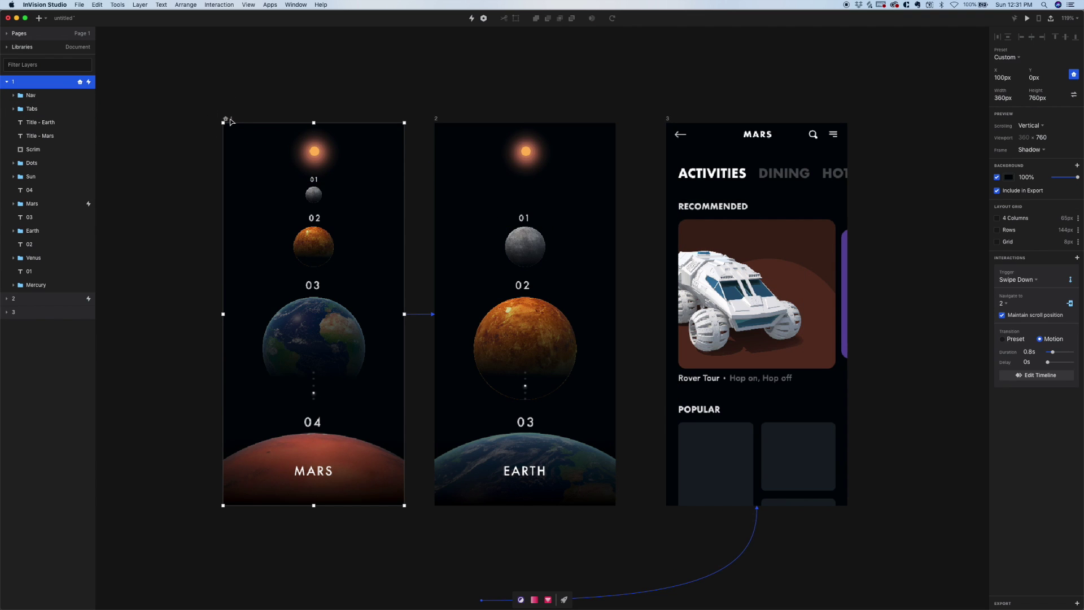
pyautogui.press('super+v')
# Move screen 1's Content group straight down to Y 765 px, just below the artboard's lower edge
pyautogui.hotkey('shift', 'Down')
pyautogui.hotkey('shift', 'Down')
pyautogui.hotkey('shift', 'Down')
pyautogui.hotkey('shift', 'Down')
pyautogui.hotkey('shift', 'Down')
pyautogui.hotkey('shift', 'Down')
pyautogui.hotkey('shift', 'Down')
pyautogui.hotkey('shift', 'Down')
pyautogui.hotkey('shift', 'Down')
pyautogui.hotkey('shift', 'Down')
pyautogui.hotkey('shift', 'Down')
pyautogui.hotkey('shift', 'Down')
pyautogui.hotkey('shift', 'Down')
pyautogui.hotkey('shift', 'Down')
pyautogui.hotkey('shift', 'Down')
pyautogui.hotkey('shift', 'Down')
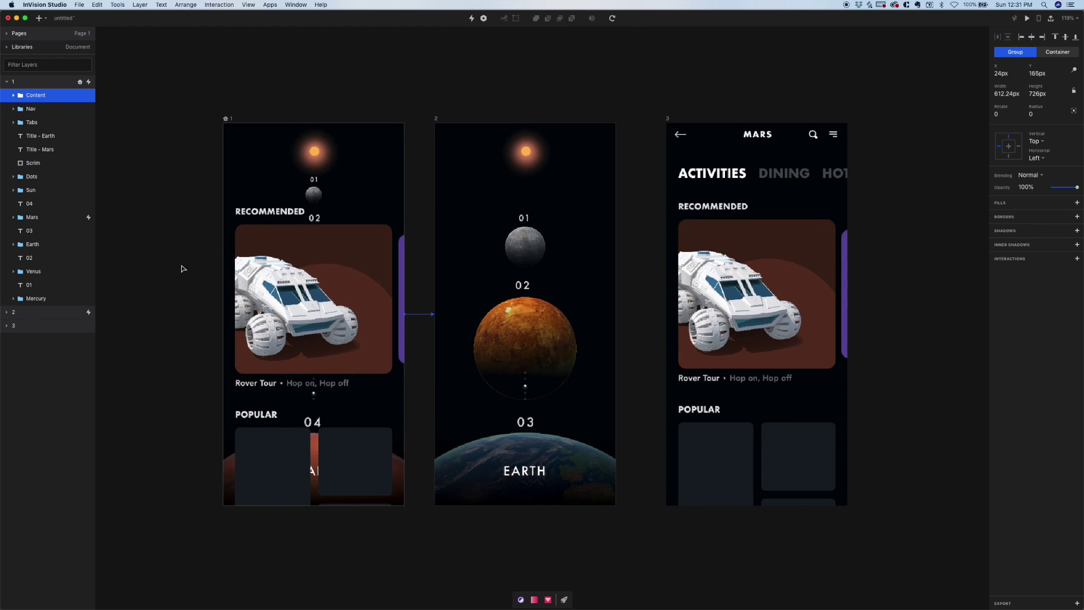
pyautogui.hotkey('shift', 'Down')
pyautogui.hotkey('shift', 'Down')
pyautogui.hotkey('shift', 'Down')
pyautogui.hotkey('shift', 'Down')
pyautogui.hotkey('shift', 'Down')
pyautogui.hotkey('shift', 'Down')
pyautogui.hotkey('shift', 'Down')
pyautogui.hotkey('shift', 'Down')
pyautogui.hotkey('shift', 'Down')
pyautogui.hotkey('shift', 'Down')
pyautogui.hotkey('shift', 'Down')
pyautogui.hotkey('shift', 'Down')
pyautogui.hotkey('shift', 'Down')
pyautogui.hotkey('shift', 'Down')
pyautogui.hotkey('shift', 'Down')
pyautogui.hotkey('shift', 'Down')
pyautogui.hotkey('shift', 'Down')
pyautogui.hotkey('shift', 'Down')
pyautogui.hotkey('shift', 'Down')
pyautogui.hotkey('shift', 'Down')
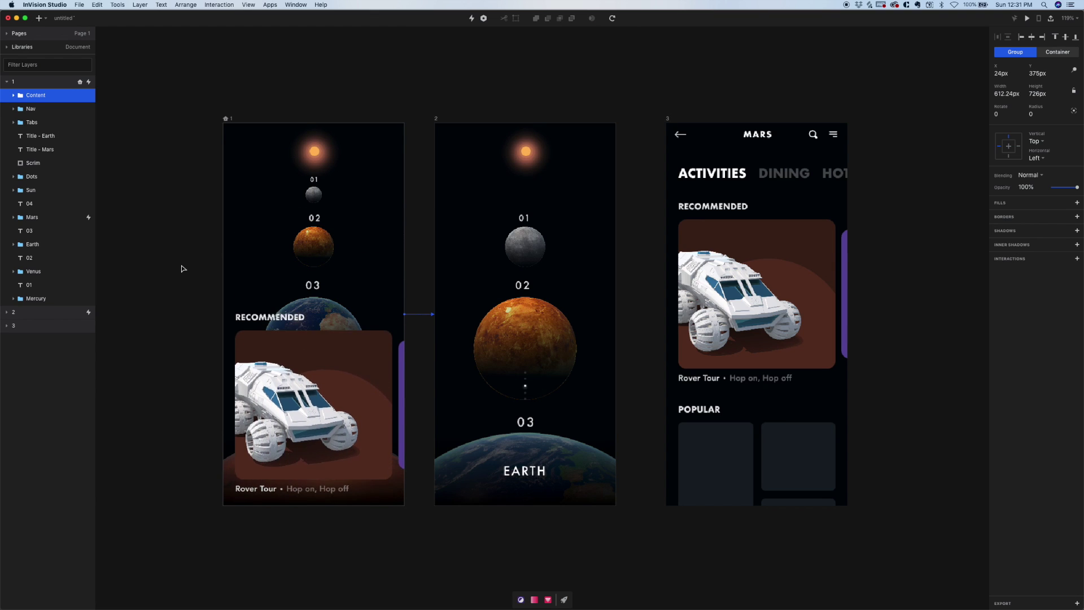
pyautogui.hotkey('shift', 'Down')
pyautogui.hotkey('shift', 'Down')
pyautogui.hotkey('shift', 'Down')
pyautogui.hotkey('shift', 'Down')
pyautogui.hotkey('shift', 'Down')
pyautogui.hotkey('shift', 'Down')
pyautogui.hotkey('shift', 'Down')
pyautogui.hotkey('shift', 'Down')
pyautogui.hotkey('shift', 'Down')
pyautogui.hotkey('shift', 'Down')
pyautogui.hotkey('shift', 'Down')
pyautogui.hotkey('shift', 'Down')
pyautogui.hotkey('shift', 'Down')
pyautogui.hotkey('shift', 'Down')
pyautogui.hotkey('shift', 'Down')
pyautogui.hotkey('shift', 'Down')
pyautogui.hotkey('shift', 'Down')
pyautogui.hotkey('shift', 'Down')
pyautogui.hotkey('shift', 'Down')
pyautogui.hotkey('shift', 'Down')
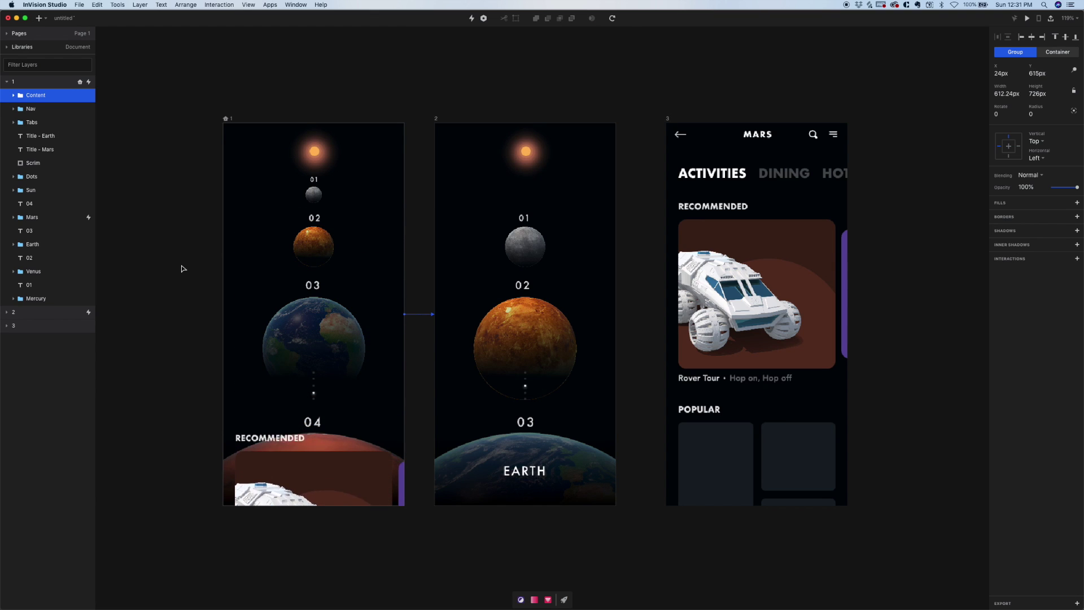
pyautogui.hotkey('shift', 'Down')
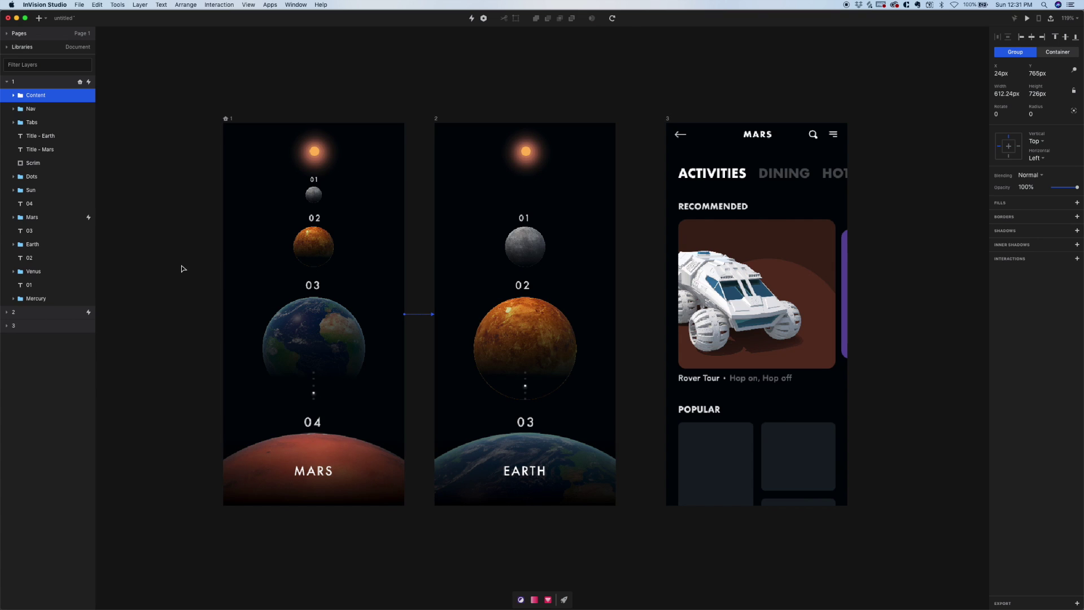
pyautogui.click(179, 84)
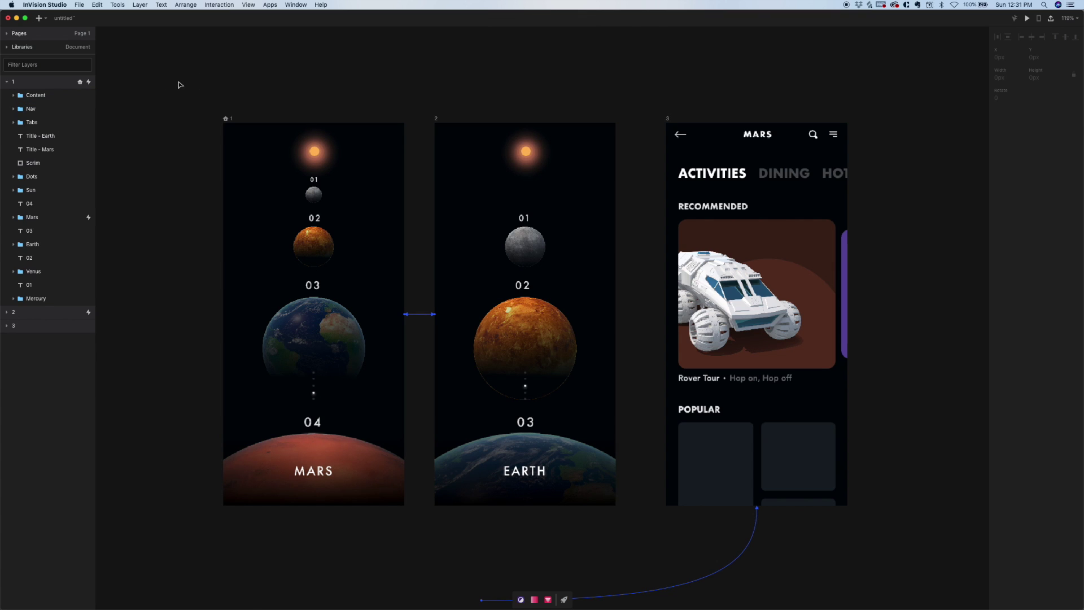
# Copy the Sun, Dots, all four planet groups and the 01 to 04 labels from screen 1 into screen 3
pyautogui.click(316, 162)
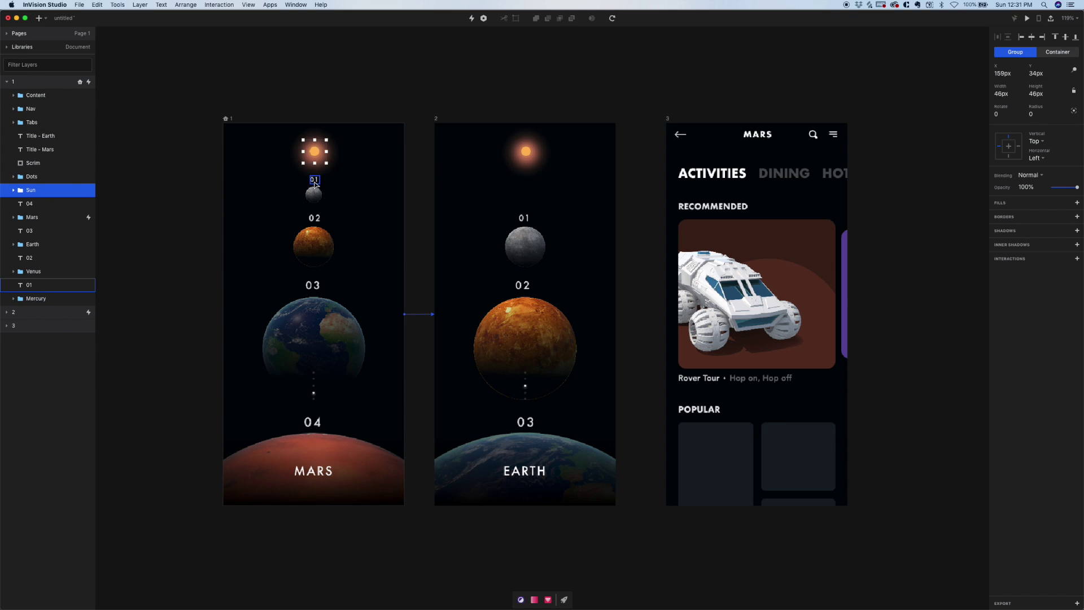
pyautogui.keyDown('shift'); pyautogui.click(314, 180); pyautogui.keyUp('shift')
pyautogui.keyDown('shift'); pyautogui.click(314, 191); pyautogui.keyUp('shift')
pyautogui.keyDown('shift'); pyautogui.click(314, 217); pyautogui.keyUp('shift')
pyautogui.keyDown('shift'); pyautogui.click(314, 246); pyautogui.keyUp('shift')
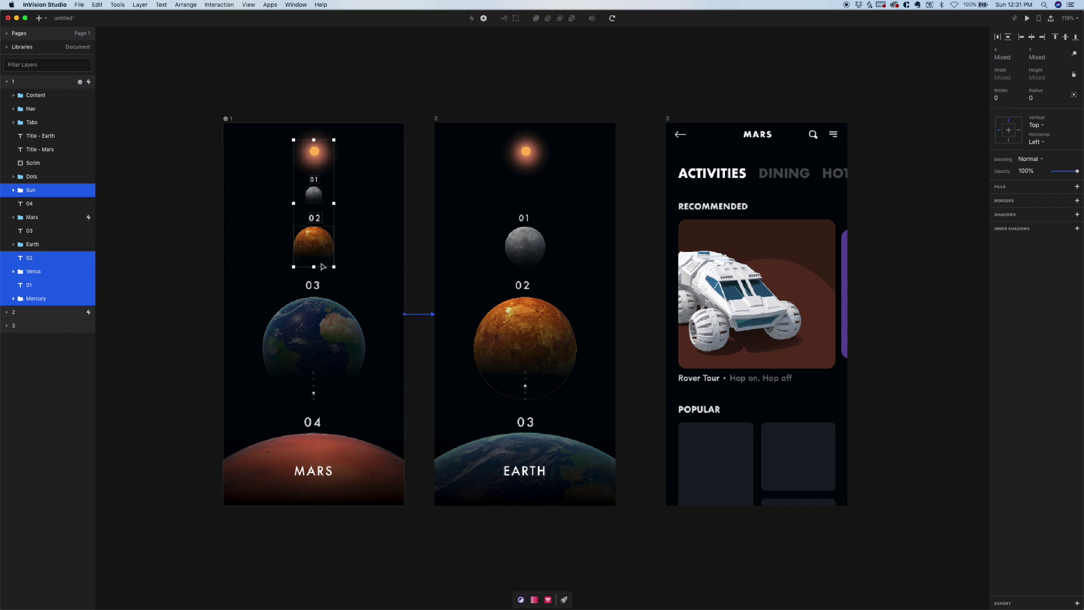
pyautogui.keyDown('shift'); pyautogui.click(313, 285); pyautogui.keyUp('shift')
pyautogui.keyDown('shift'); pyautogui.click(314, 338); pyautogui.keyUp('shift')
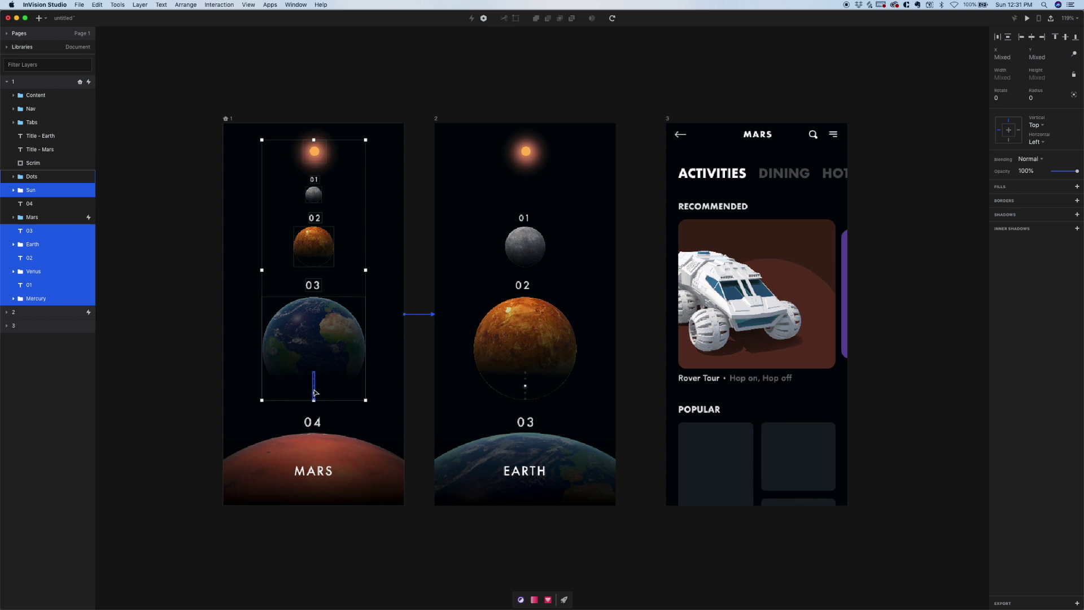
pyautogui.keyDown('shift'); pyautogui.click(314, 390); pyautogui.keyUp('shift')
pyautogui.keyDown('shift'); pyautogui.click(312, 422); pyautogui.keyUp('shift')
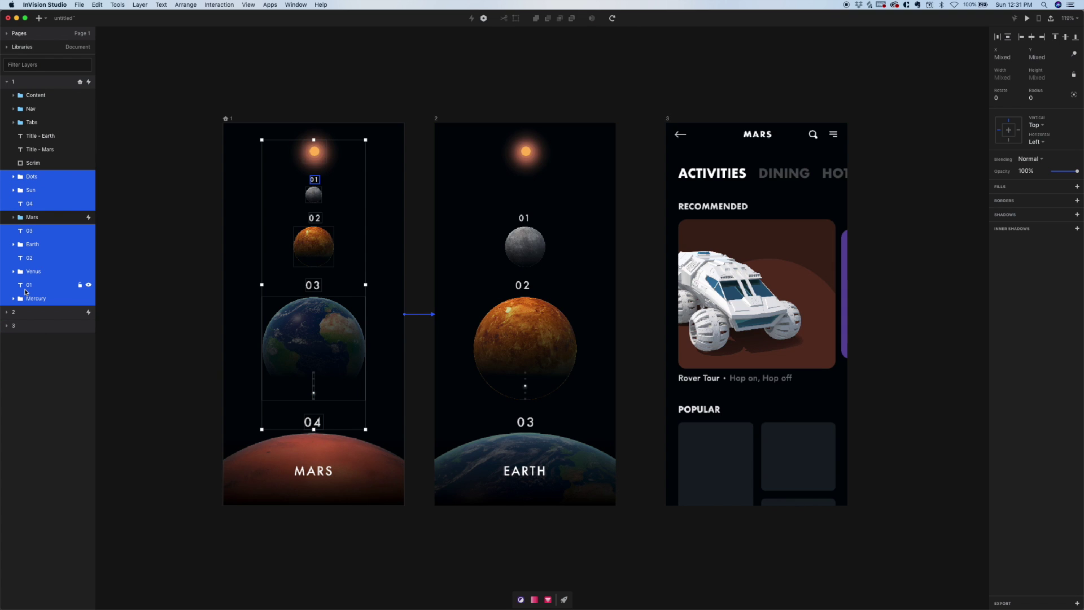
pyautogui.keyDown('shift'); pyautogui.click(35, 220); pyautogui.keyUp('shift')
pyautogui.click(668, 118)
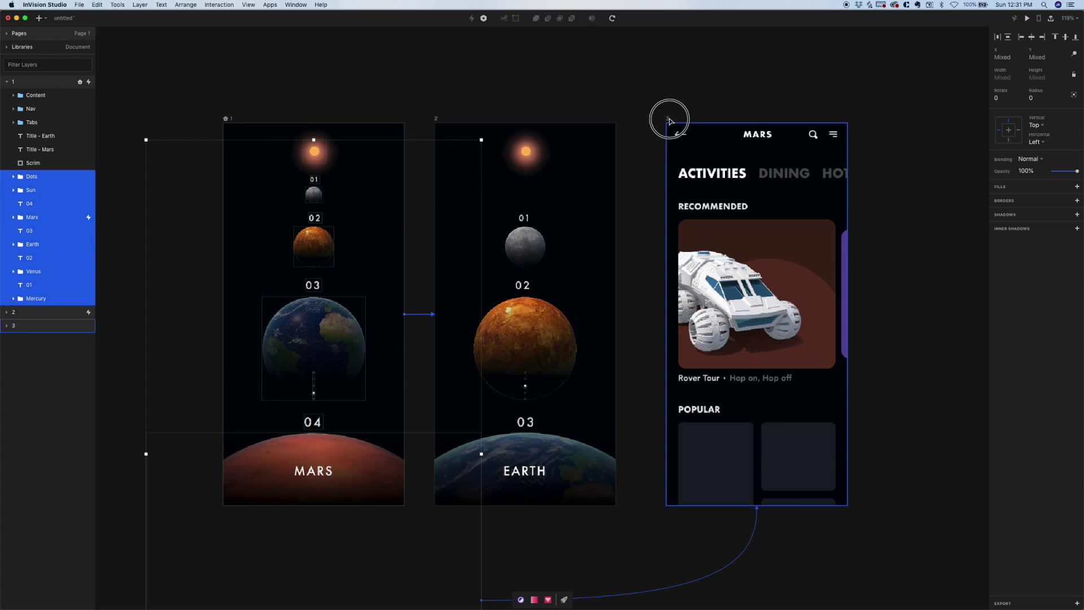
pyautogui.press('super+v')
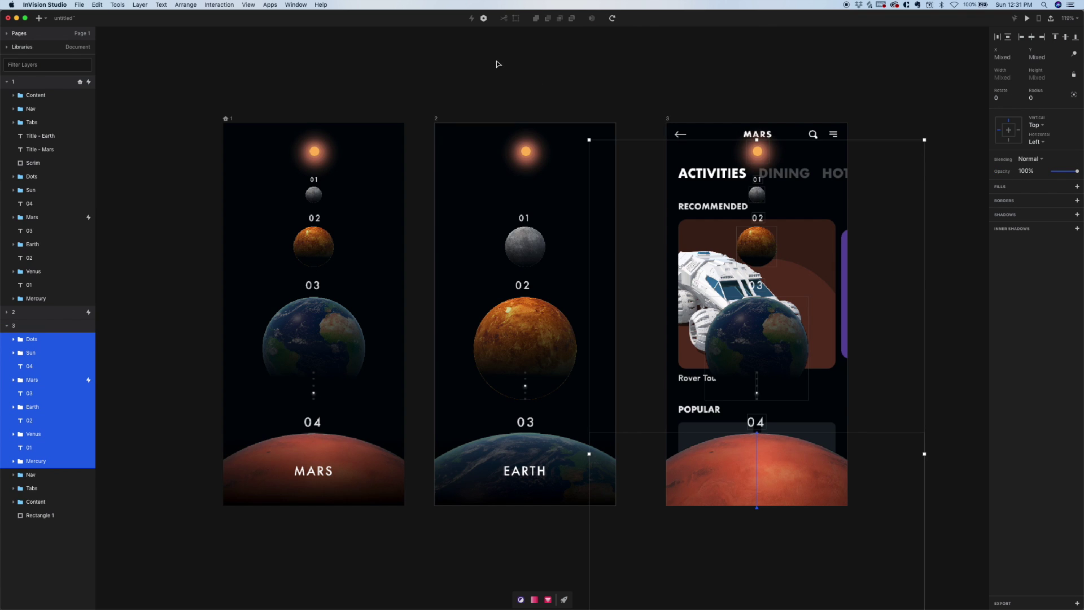
# Reorder the pasted planet, Sun, Dots and number layers in screen 3 beneath Rectangle 1
pyautogui.moveTo(30, 339); pyautogui.dragTo(39, 523)
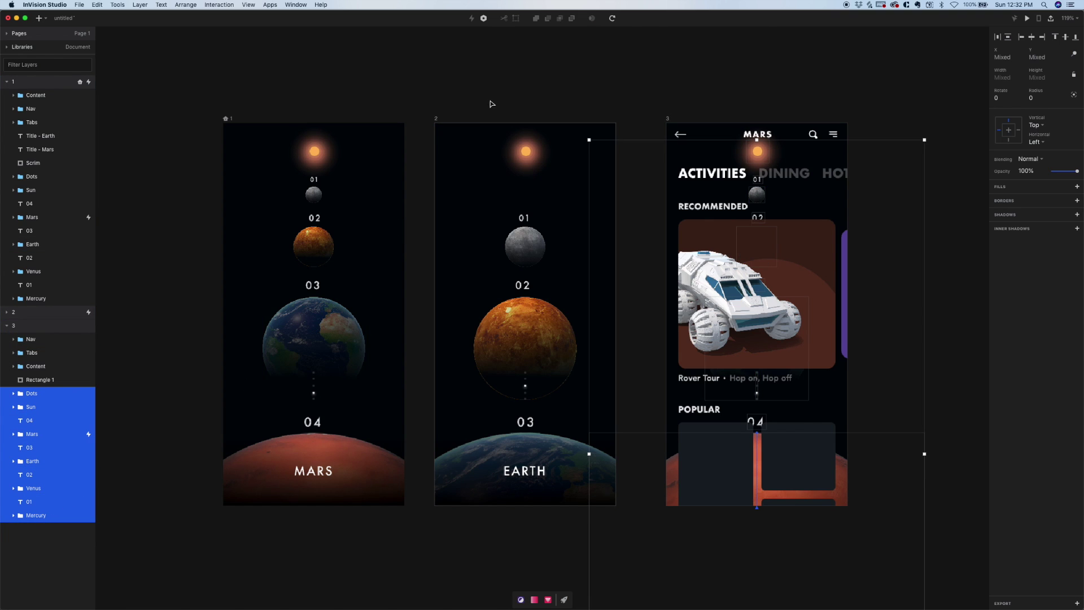
pyautogui.click(529, 95)
pyautogui.moveTo(530, 94); pyautogui.dragTo(526, 71)
pyautogui.click(192, 105)
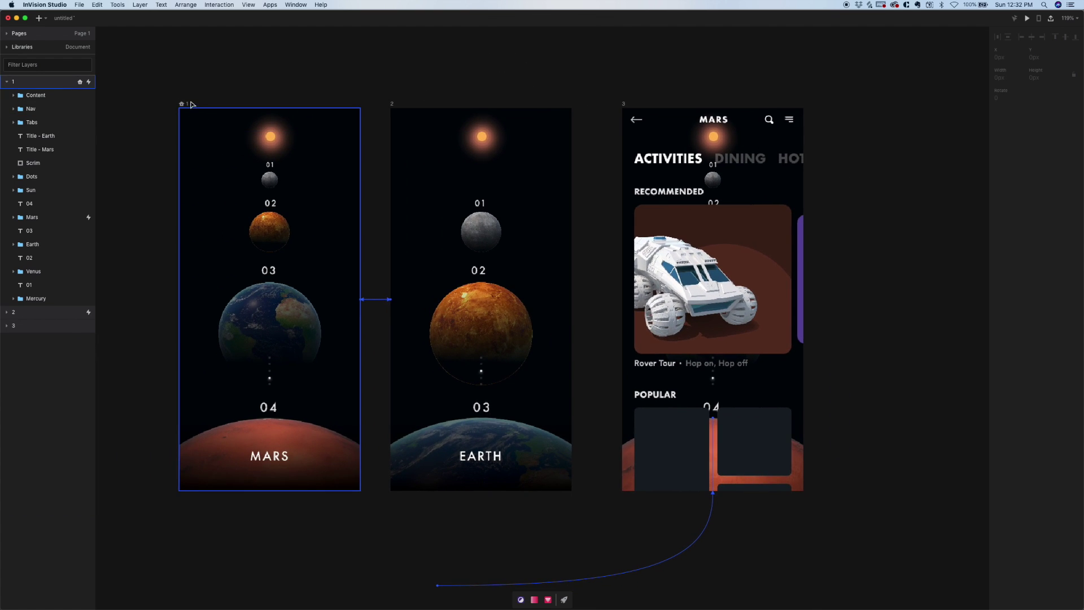
pyautogui.click(184, 103)
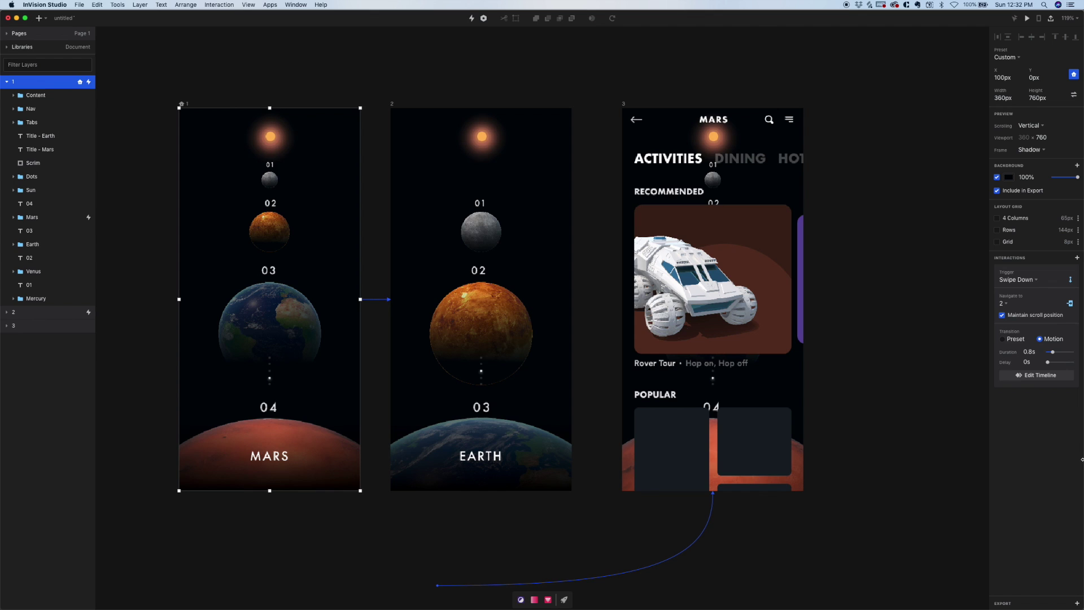
pyautogui.click(1051, 377)
pyautogui.click(693, 454)
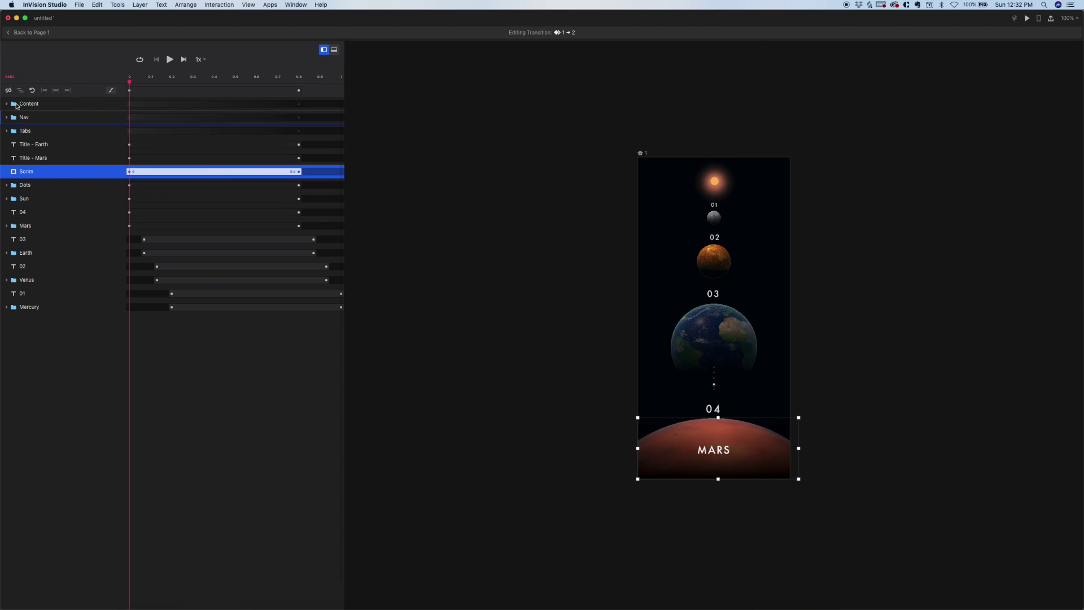
pyautogui.click(29, 33)
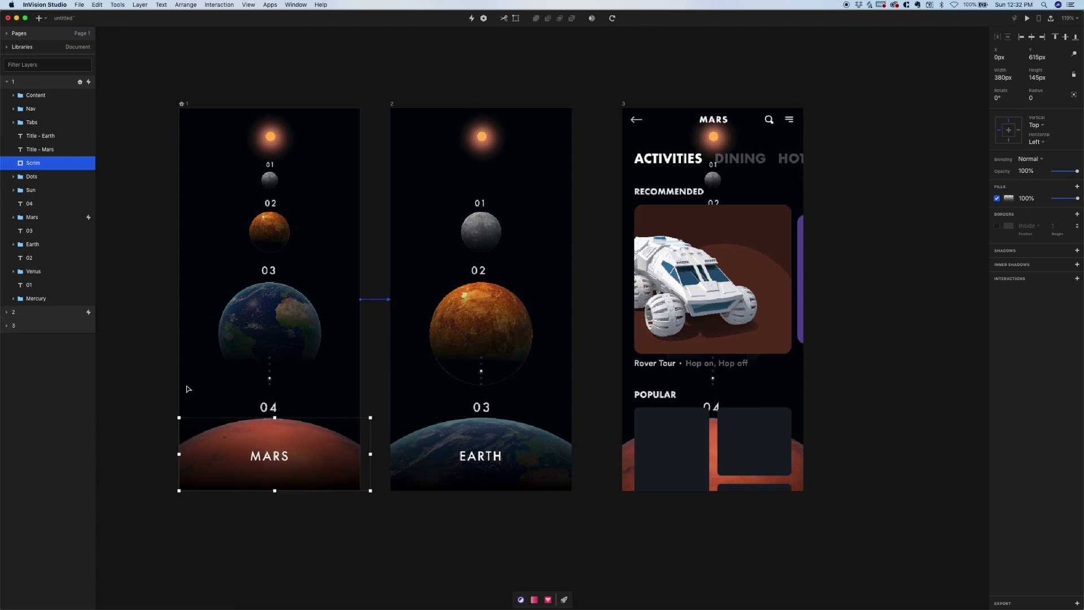
# Play back the motion transition from screen 1's Mars group to screen 3, checking the Content and Nav layers
pyautogui.click(61, 217)
pyautogui.click(1054, 378)
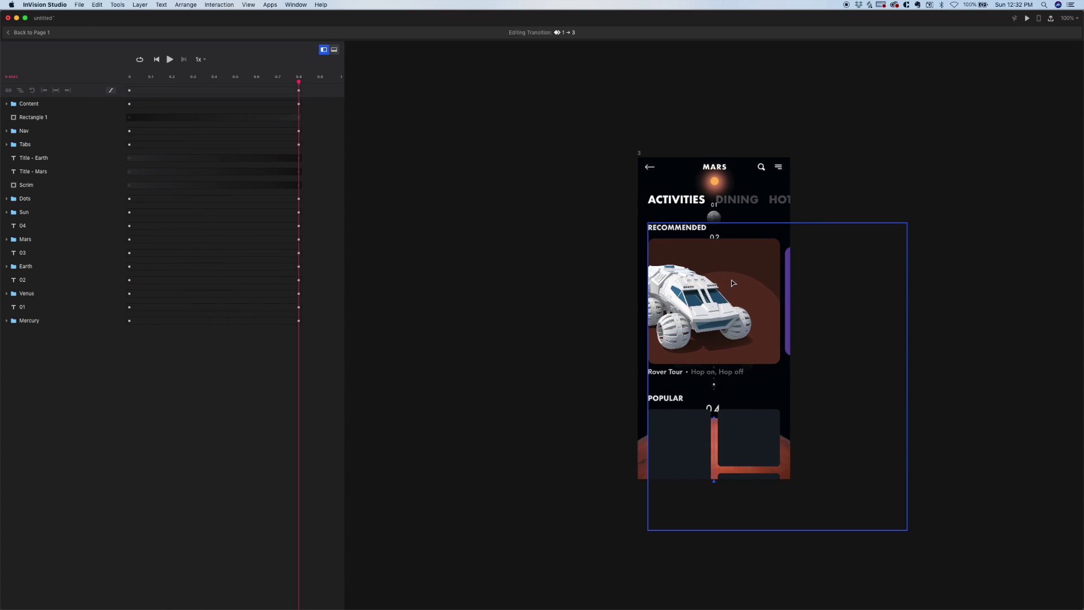
pyautogui.click(723, 167)
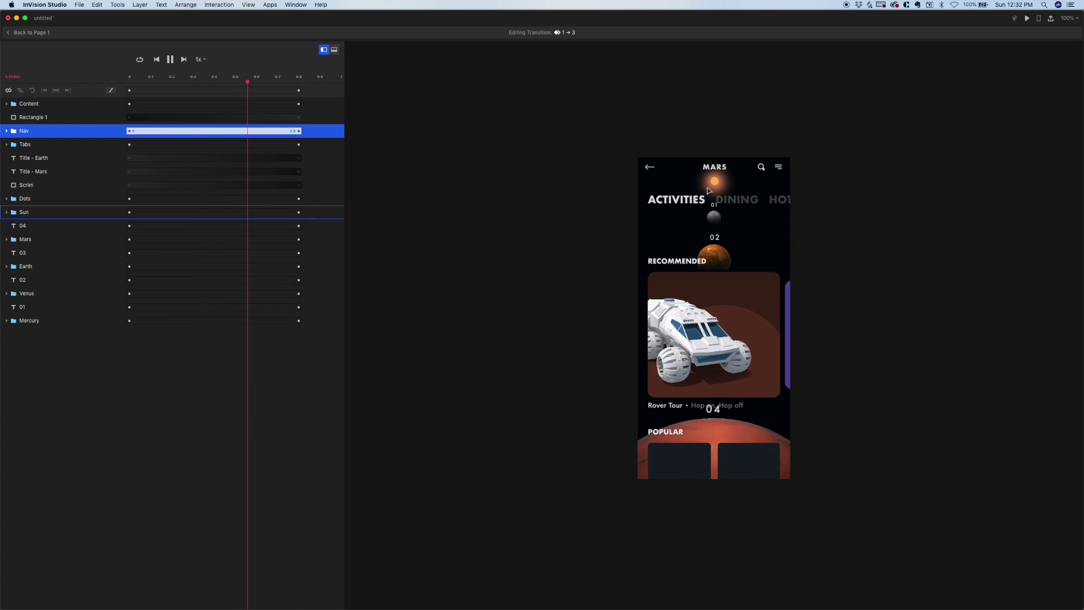
pyautogui.click(717, 342)
pyautogui.press('space')
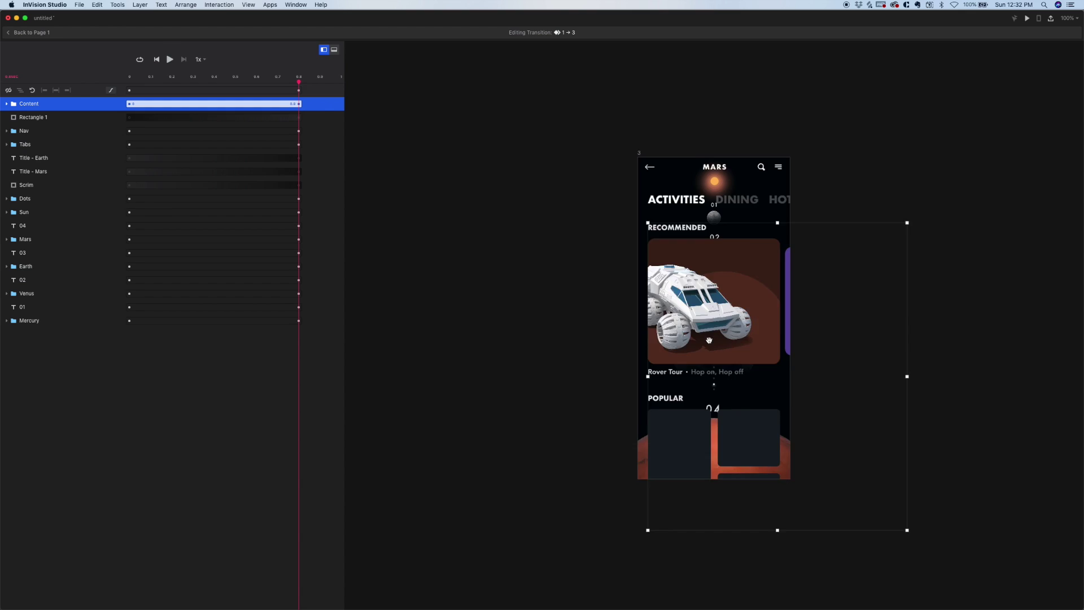
pyautogui.click(18, 35)
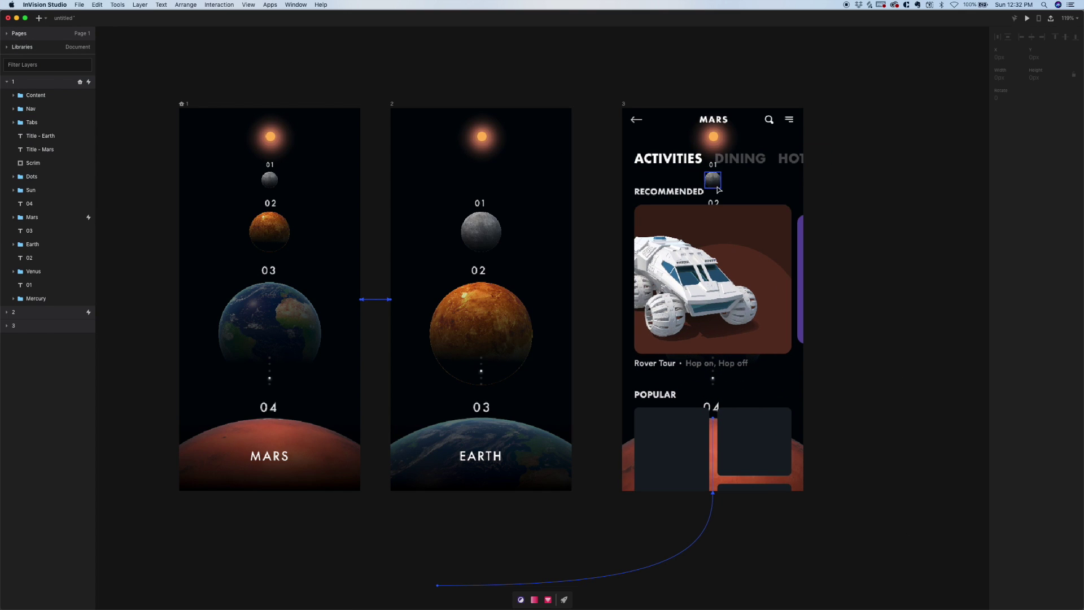
# Move screen 3's Mars group straight up to Y 205 px and lower its opacity to 62%
pyautogui.click(630, 459)
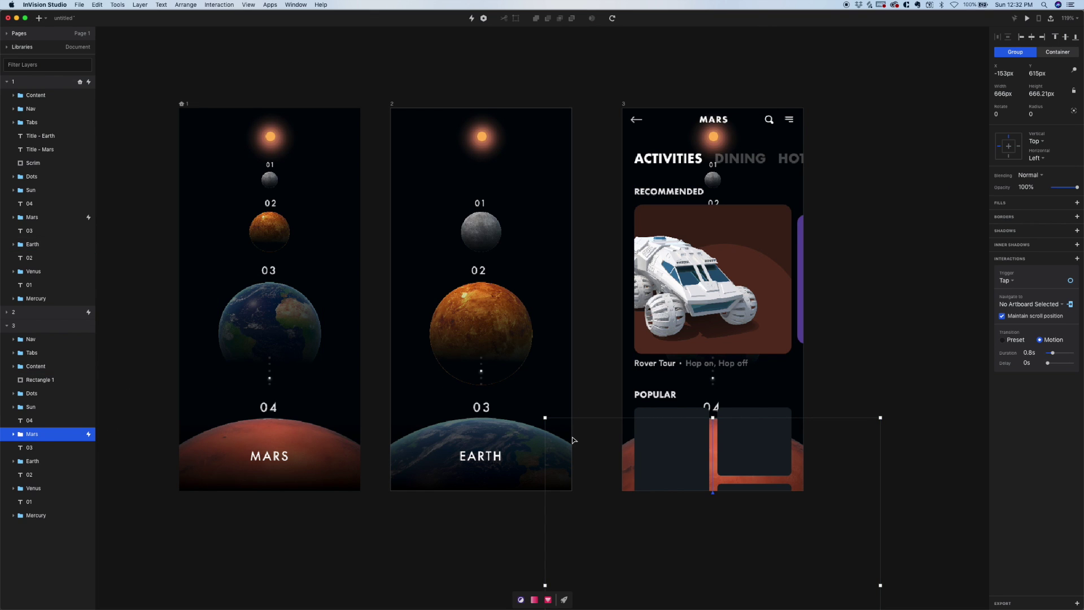
pyautogui.hotkey('shift', 'Up')
pyautogui.hotkey('shift', 'Up')
pyautogui.hotkey('shift', 'Up')
pyautogui.hotkey('shift', 'Up')
pyautogui.hotkey('shift', 'Up')
pyautogui.hotkey('shift', 'Up')
pyautogui.hotkey('shift', 'Up')
pyautogui.hotkey('shift', 'Up')
pyautogui.hotkey('shift', 'Up')
pyautogui.hotkey('shift', 'Up')
pyautogui.hotkey('shift', 'Up')
pyautogui.hotkey('shift', 'Up')
pyautogui.hotkey('shift', 'Up')
pyautogui.hotkey('shift', 'Up')
pyautogui.hotkey('shift', 'Up')
pyautogui.hotkey('shift', 'Up')
pyautogui.hotkey('shift', 'Up')
pyautogui.hotkey('shift', 'Up')
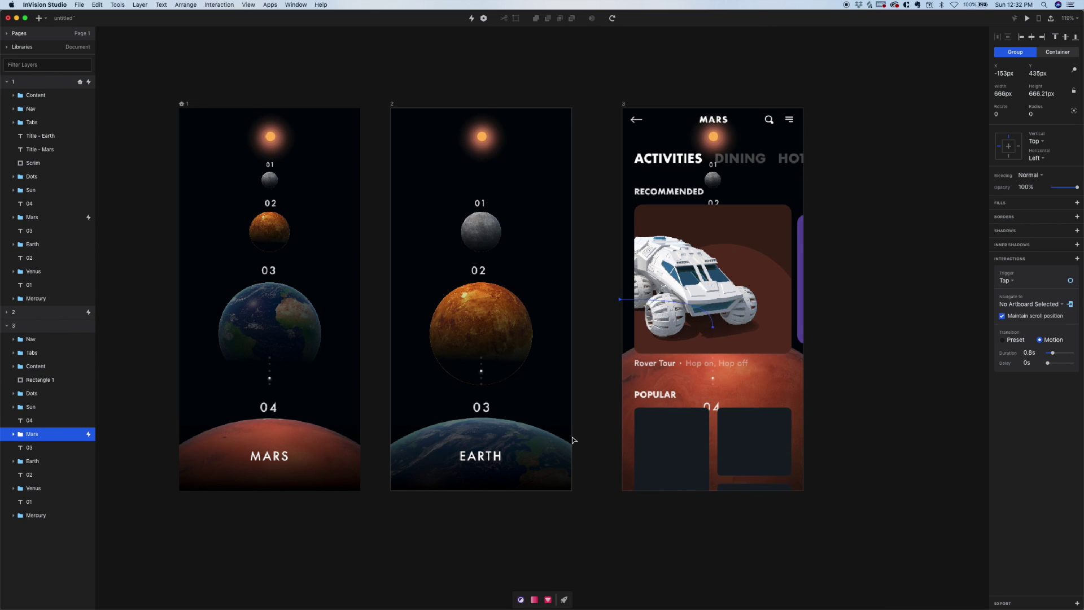
pyautogui.hotkey('shift', 'Up')
pyautogui.hotkey('shift', 'Up')
pyautogui.hotkey('shift', 'Up')
pyautogui.hotkey('shift', 'Up')
pyautogui.hotkey('shift', 'Up')
pyautogui.hotkey('shift', 'Up')
pyautogui.hotkey('shift', 'Up')
pyautogui.hotkey('shift', 'Up')
pyautogui.hotkey('shift', 'Up')
pyautogui.hotkey('shift', 'Up')
pyautogui.hotkey('shift', 'Up')
pyautogui.hotkey('shift', 'Up')
pyautogui.hotkey('shift', 'Up')
pyautogui.hotkey('shift', 'Up')
pyautogui.hotkey('shift', 'Up')
pyautogui.hotkey('shift', 'Up')
pyautogui.hotkey('shift', 'Up')
pyautogui.hotkey('shift', 'Up')
pyautogui.hotkey('shift', 'Up')
pyautogui.hotkey('shift', 'Up')
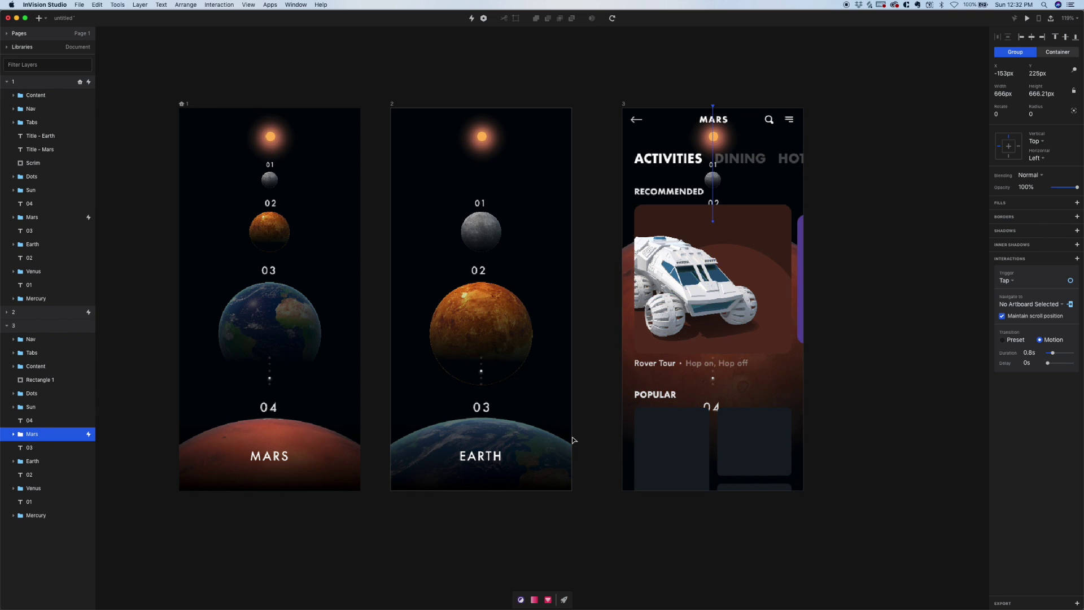
pyautogui.hotkey('shift', 'Up')
pyautogui.hotkey('shift', 'Up')
pyautogui.hotkey('shift', 'Up')
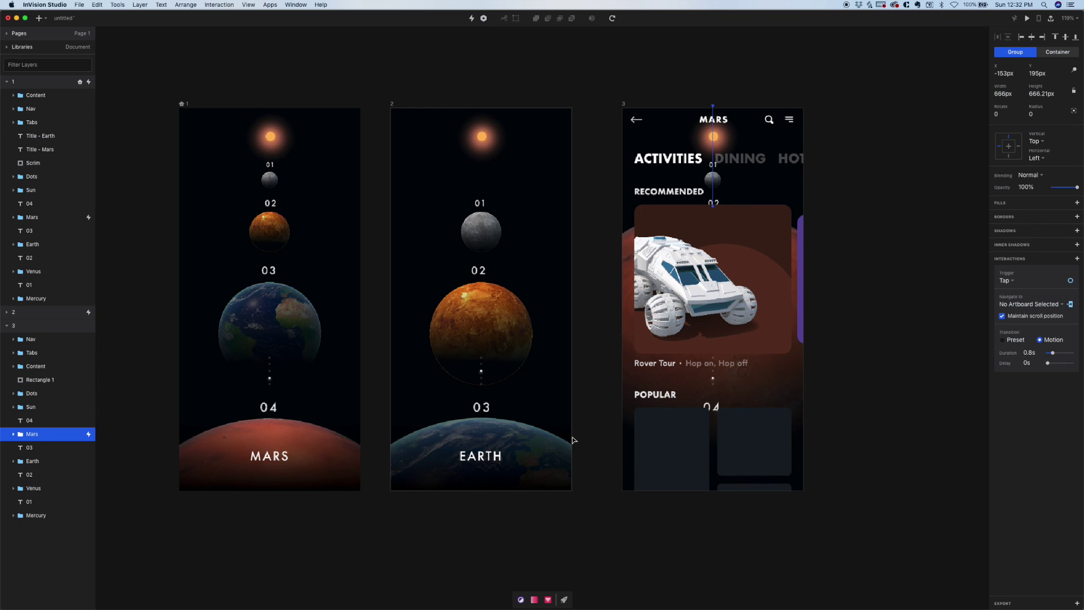
pyautogui.hotkey('shift', 'Down')
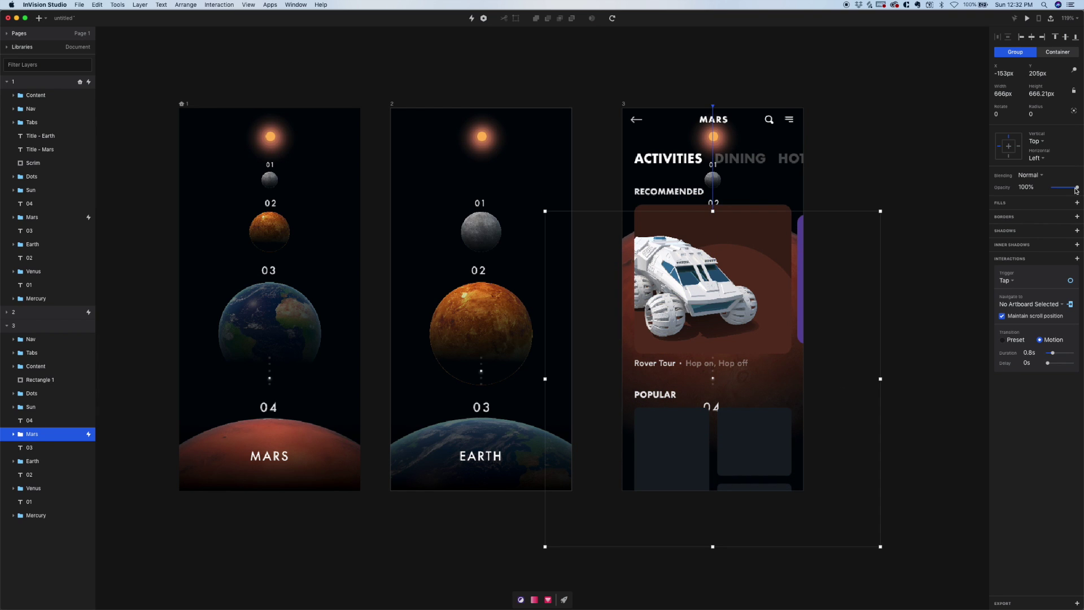
pyautogui.moveTo(1076, 190); pyautogui.dragTo(1069, 187)
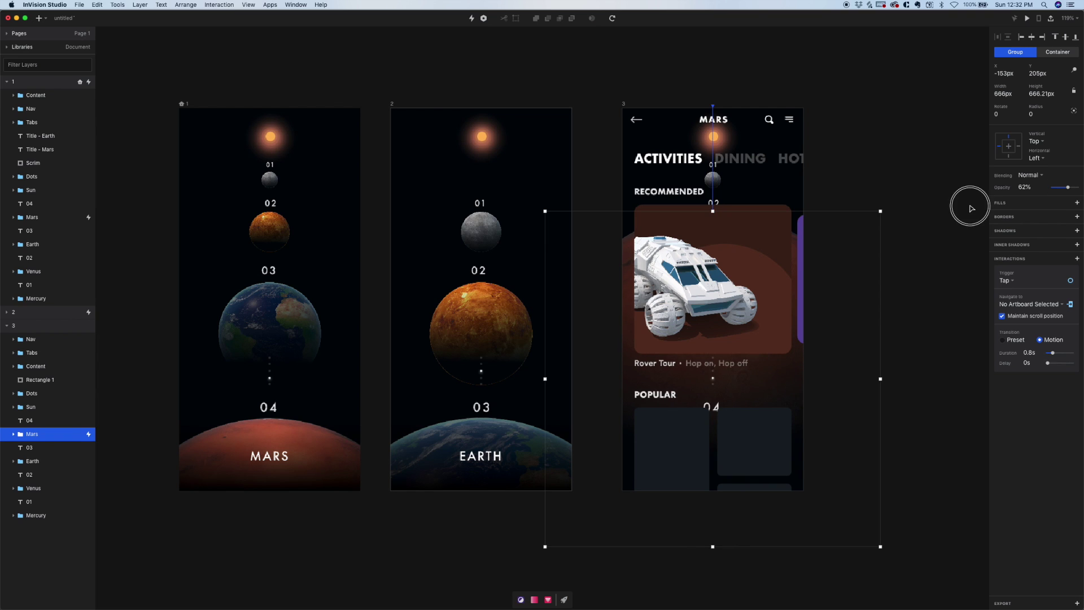
pyautogui.click(967, 205)
# Open the transition timeline from screen 1's Mars group to screen 3 and play it to check the raised Mars
pyautogui.click(33, 163)
pyautogui.click(32, 216)
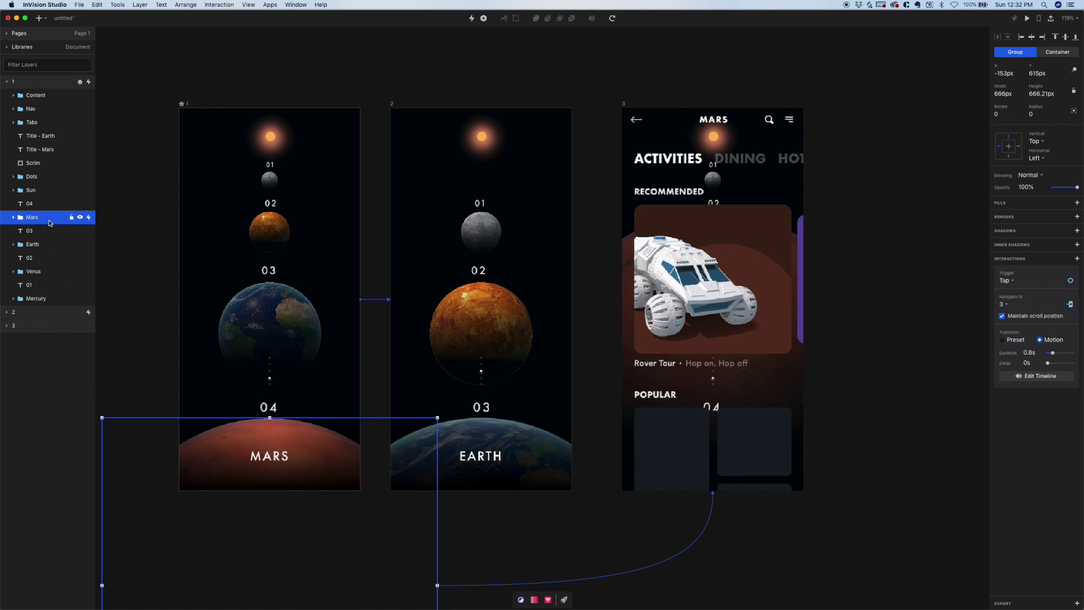
pyautogui.click(1036, 374)
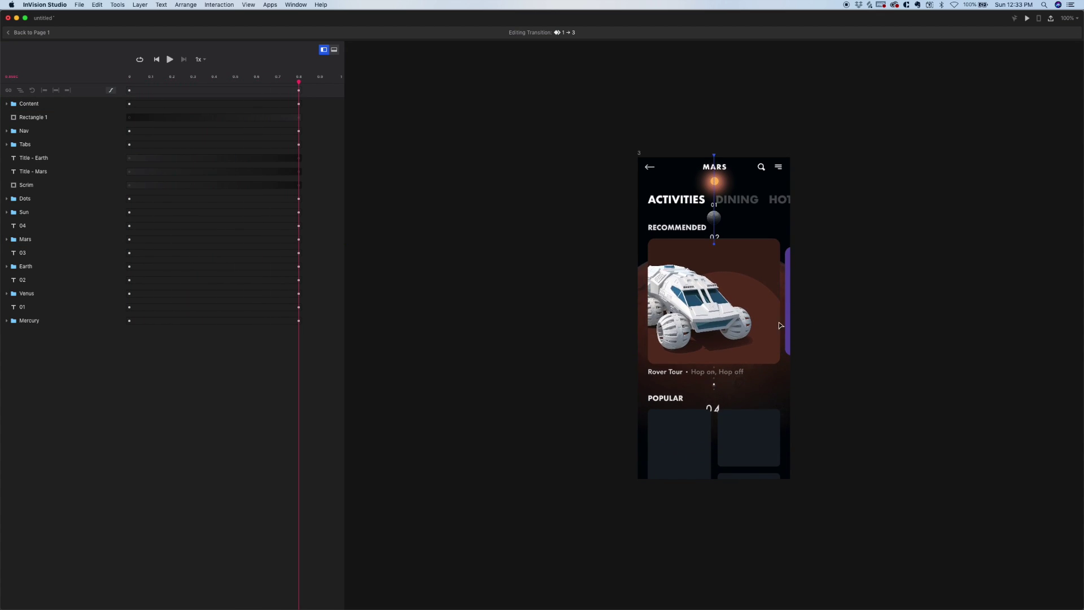
pyautogui.click(687, 278)
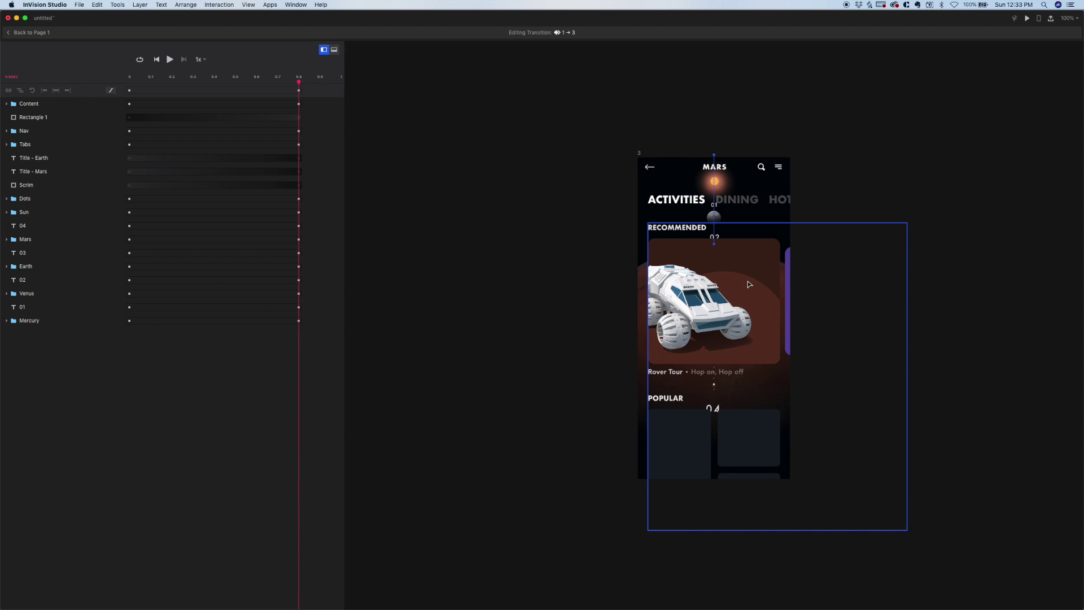
pyautogui.press('space')
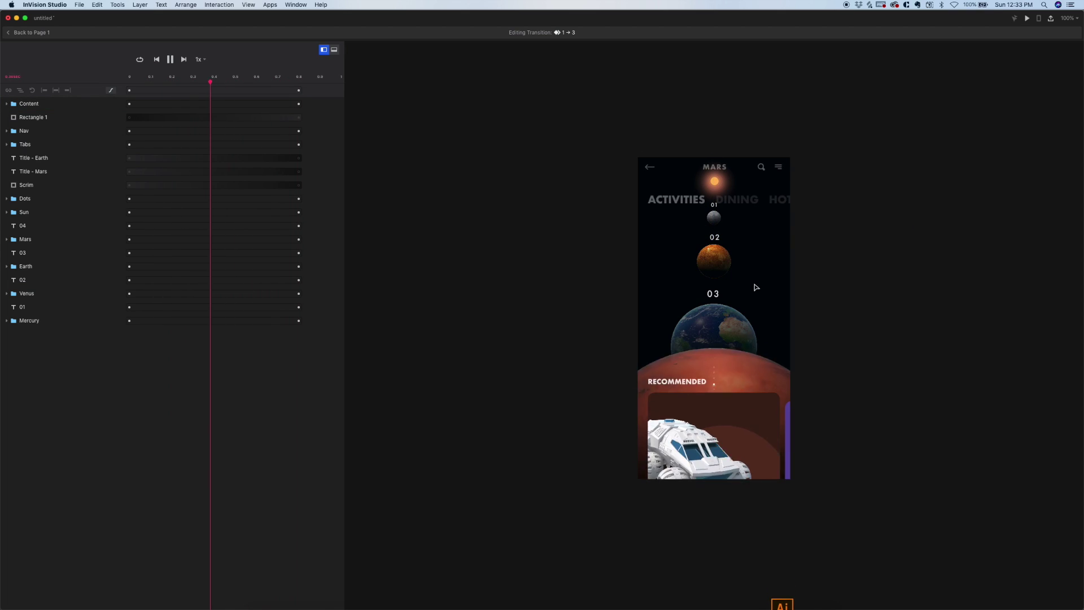
# Scrub and replay the Mars-to-screen 3 transition to examine how the planets and content overlap during the motion
pyautogui.moveTo(298, 83); pyautogui.dragTo(257, 108)
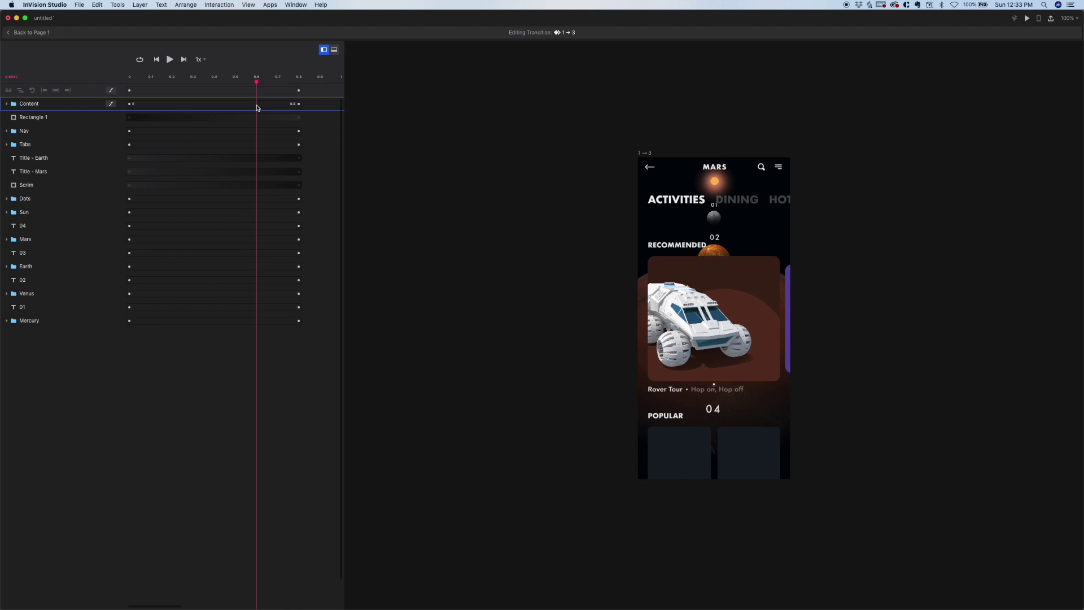
pyautogui.moveTo(254, 111); pyautogui.dragTo(255, 118)
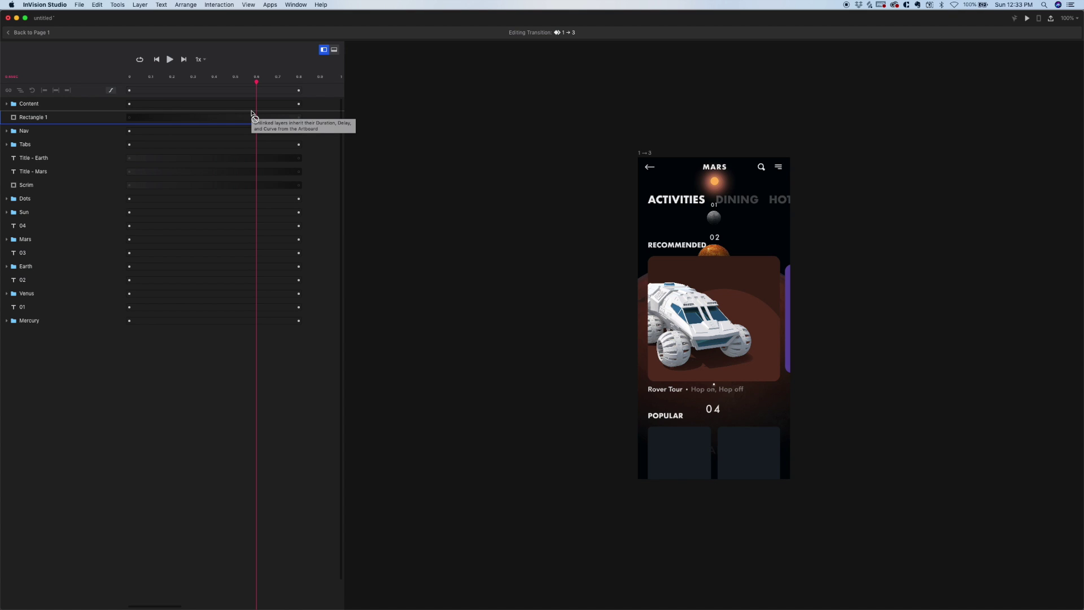
pyautogui.press('space')
pyautogui.scroll(-3, 243, 113)
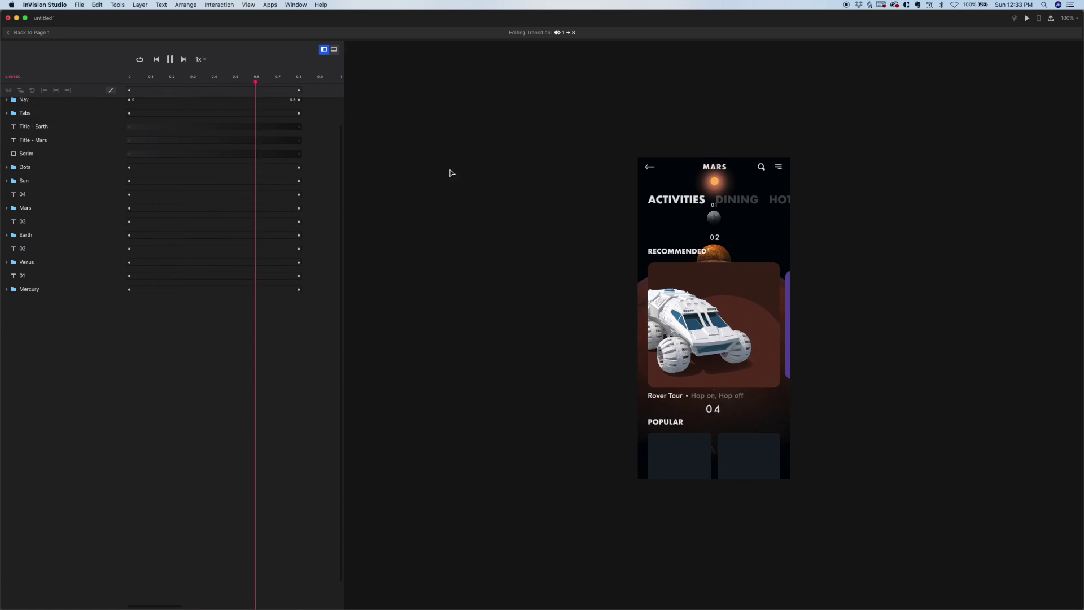
pyautogui.click(710, 332)
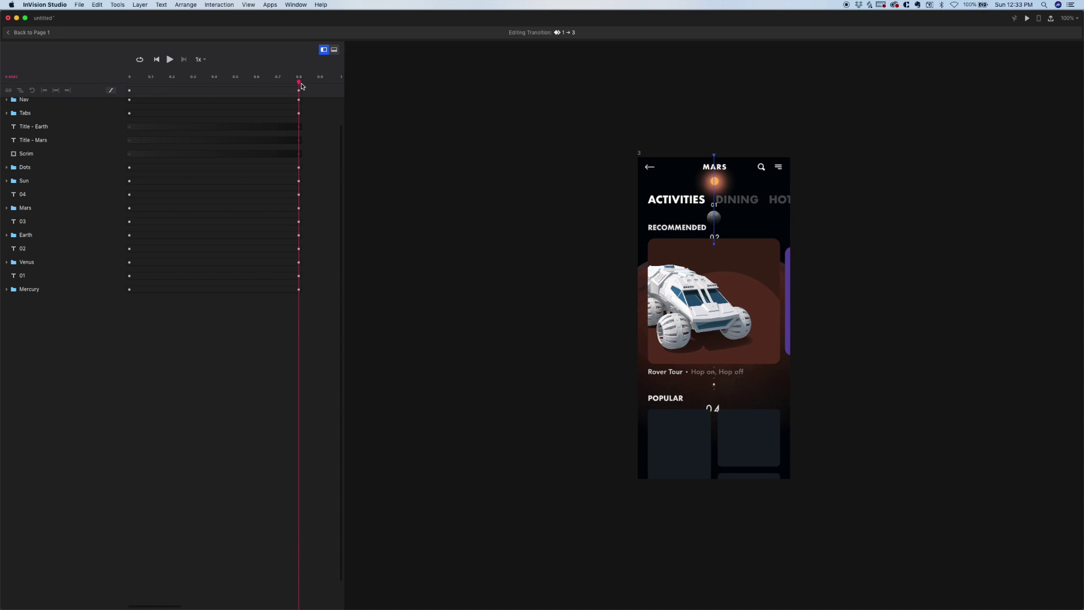
pyautogui.moveTo(301, 86); pyautogui.dragTo(127, 153)
pyautogui.click(30, 33)
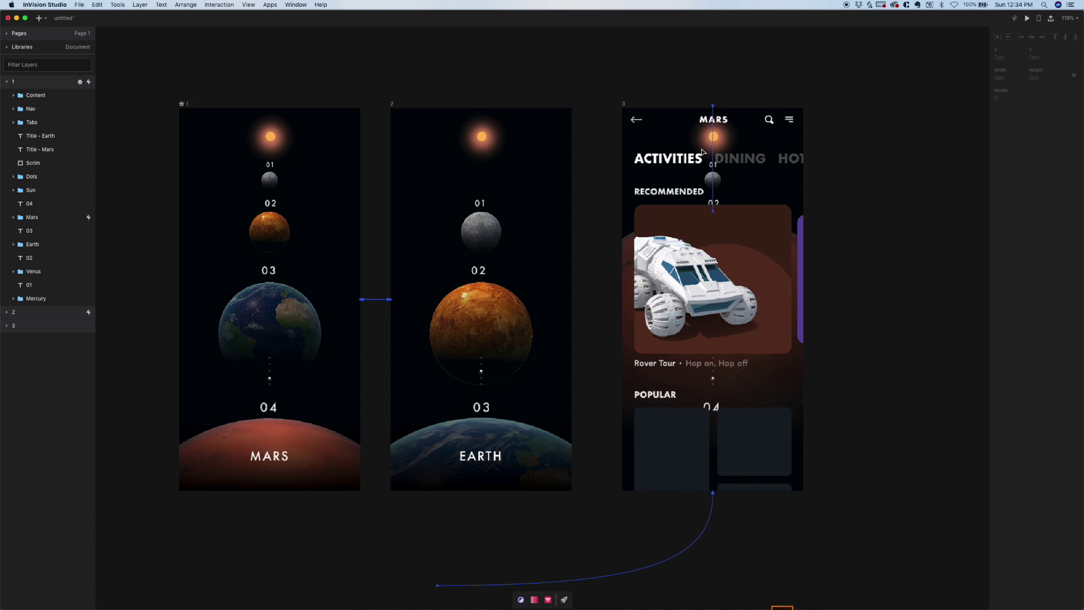
# Move screen 3's Mercury group slightly down from its copied position, toward the Recommended heading
pyautogui.click(737, 300)
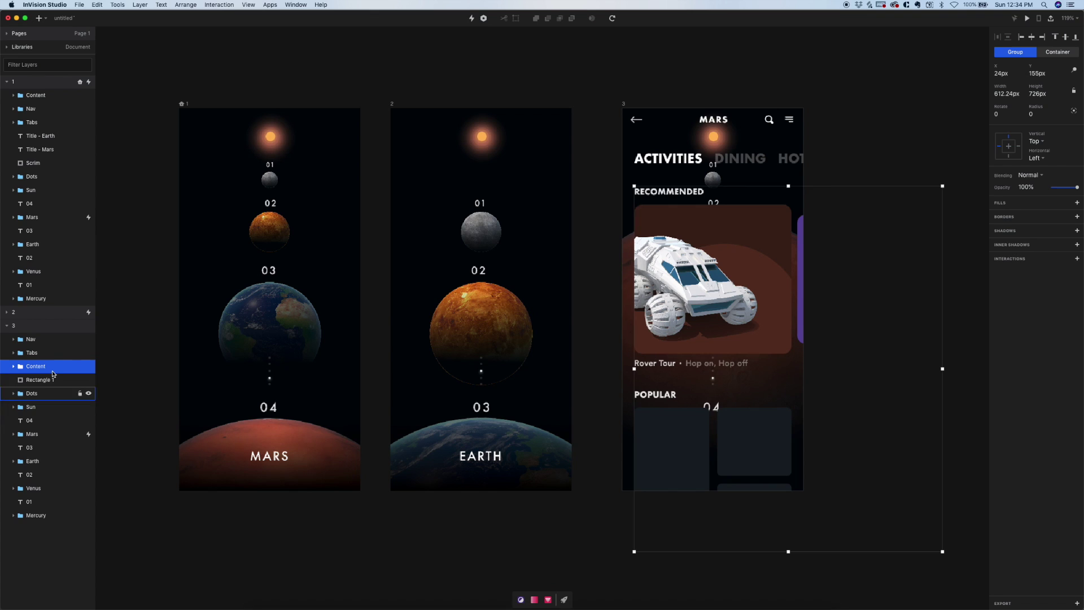
pyautogui.click(41, 459)
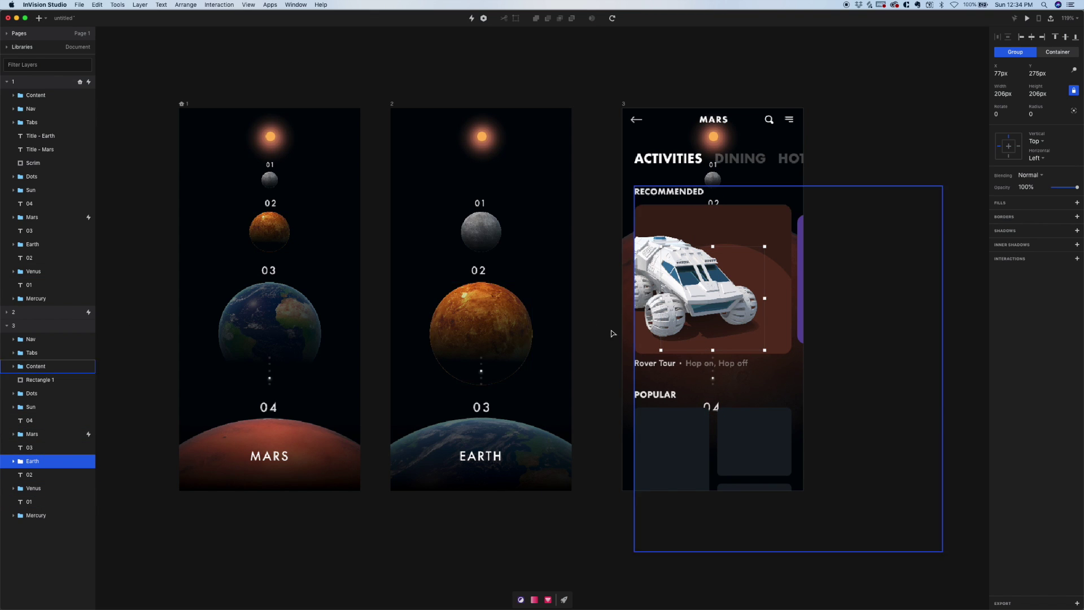
pyautogui.click(45, 490)
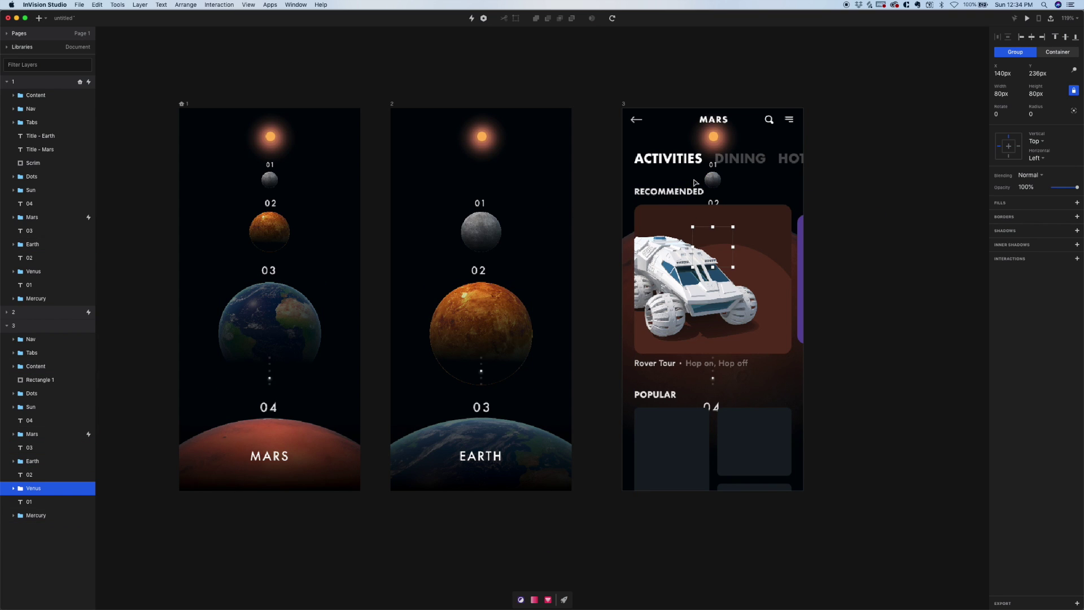
pyautogui.click(714, 180)
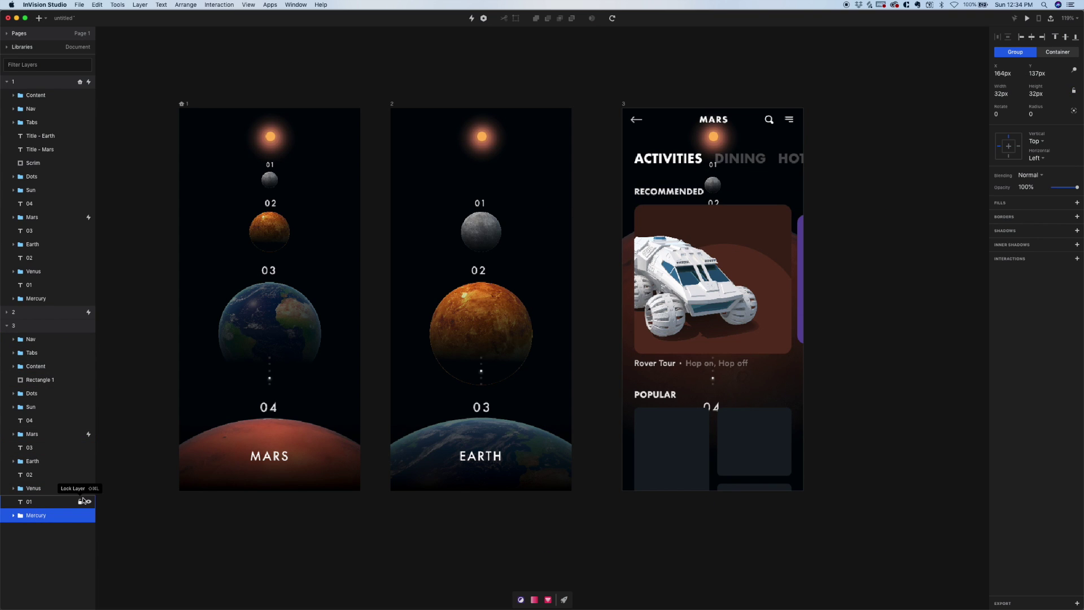
pyautogui.click(463, 75)
# Open the timeline of screen 1's Mars tap transition and scrub it back to 0 to check Mercury's movement
pyautogui.click(223, 423)
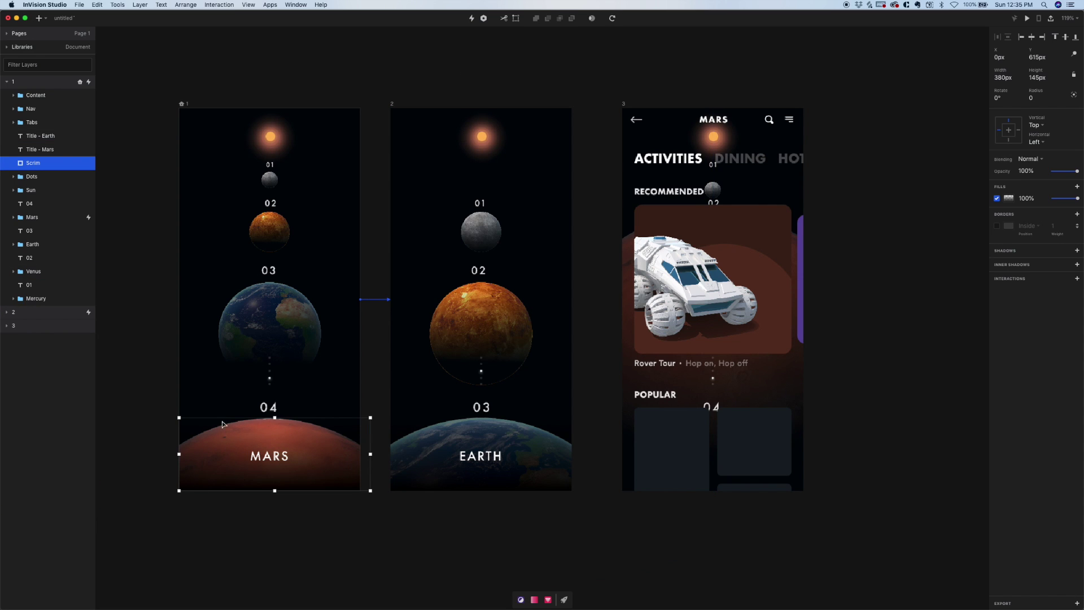
pyautogui.click(56, 217)
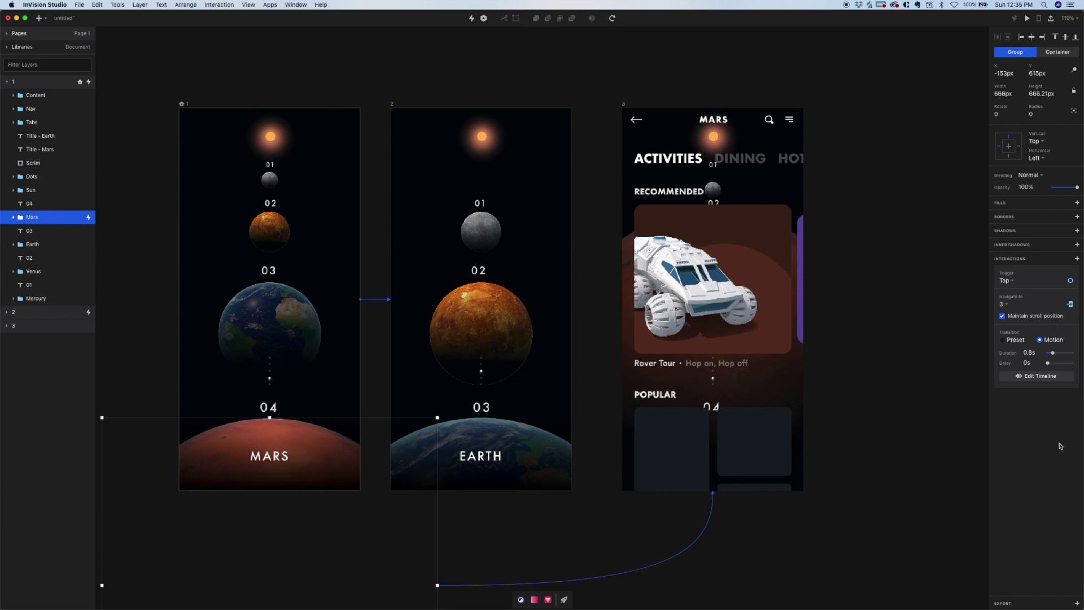
pyautogui.click(1050, 378)
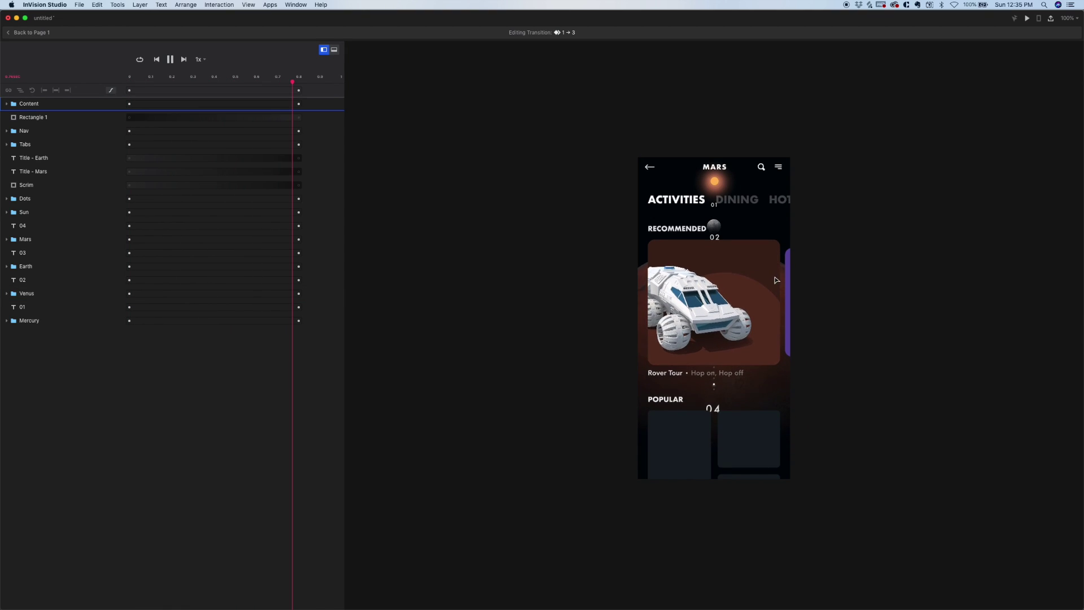
pyautogui.moveTo(300, 82); pyautogui.dragTo(90, 192)
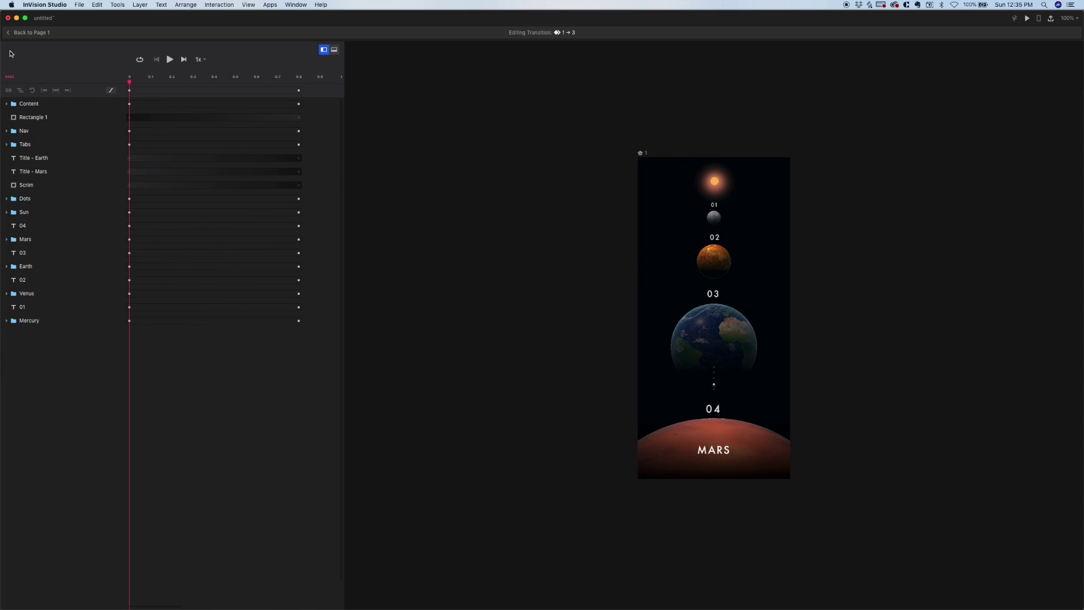
pyautogui.click(34, 32)
# Move screen 3's Mercury group straight down to Y 217 px, behind the rover card
pyautogui.click(35, 515)
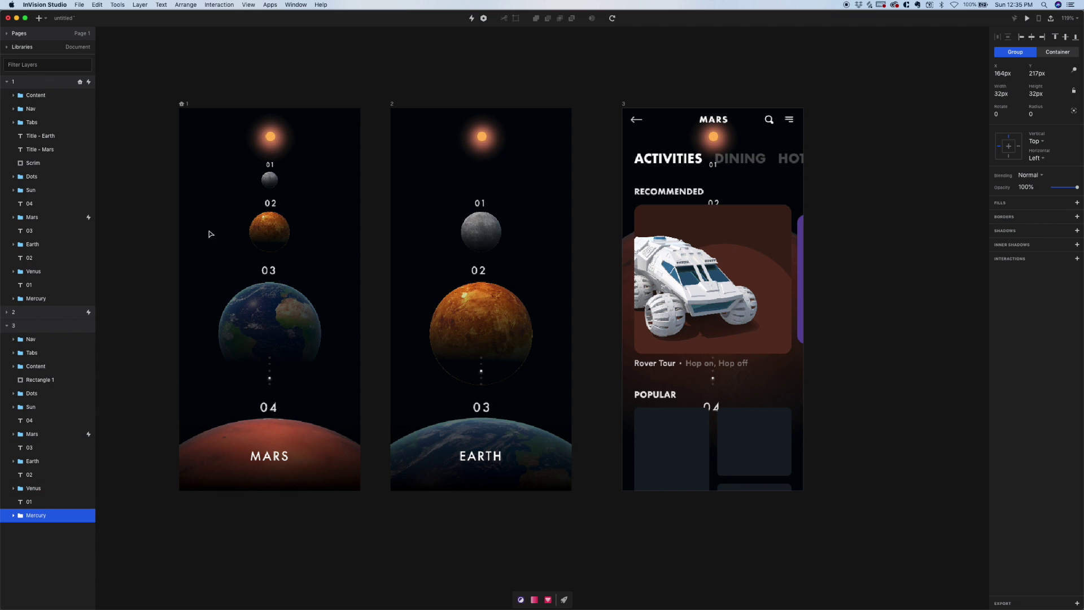
pyautogui.click(224, 99)
pyautogui.click(181, 104)
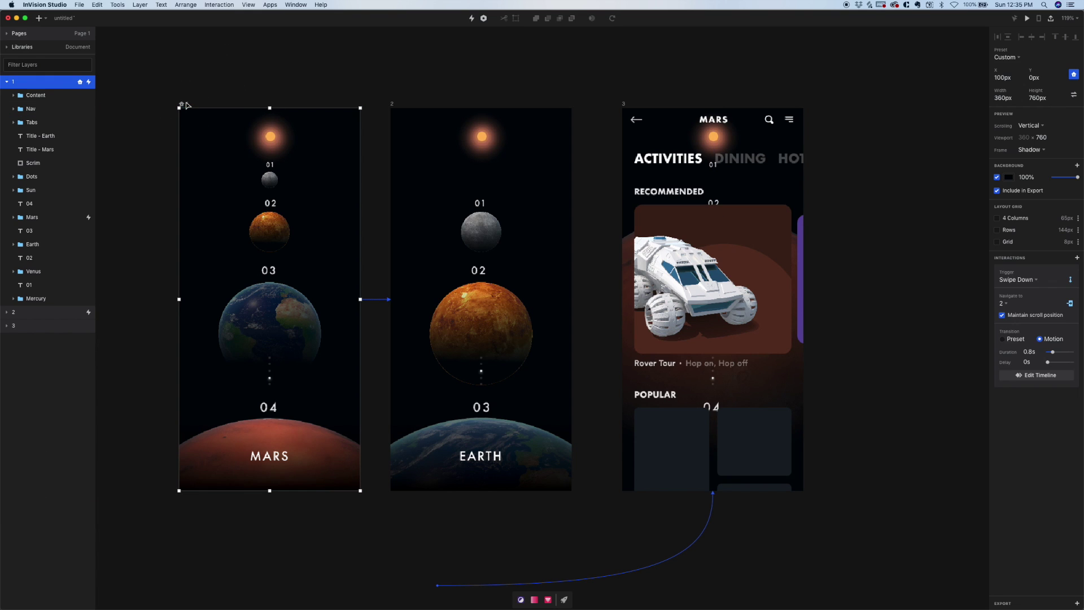
pyautogui.click(1054, 376)
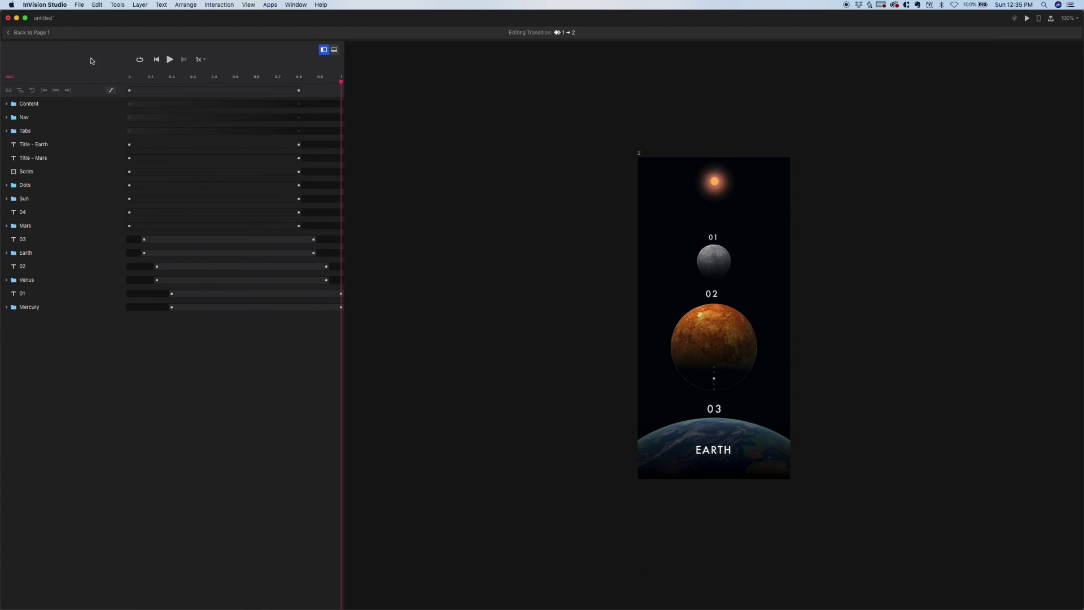
pyautogui.click(47, 34)
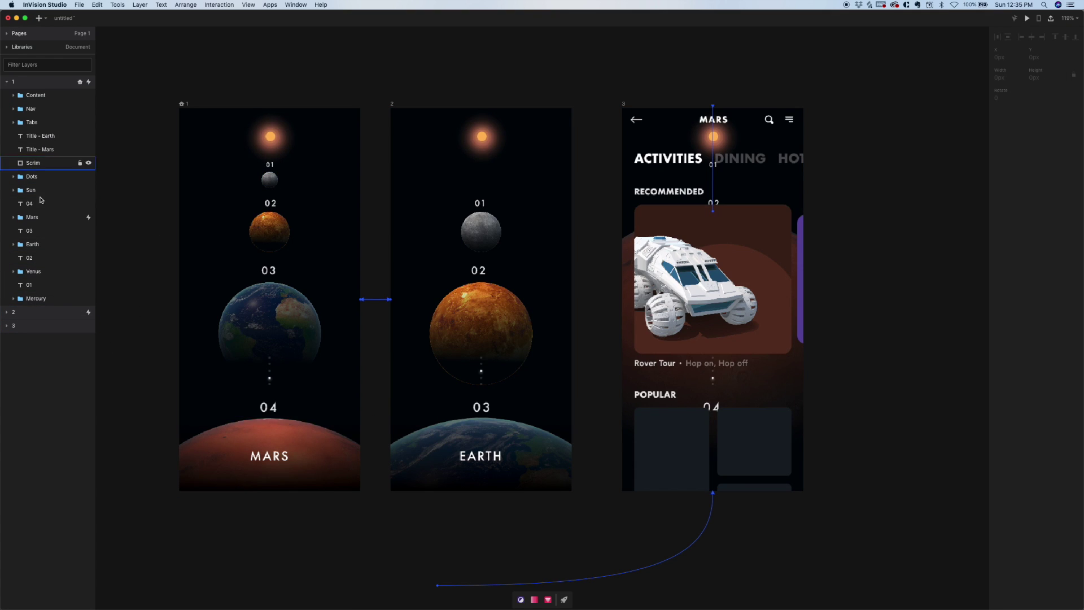
# Scrub the timeline of screen 1's Mars tap transition back to 0 to check how Mercury moves
pyautogui.click(38, 216)
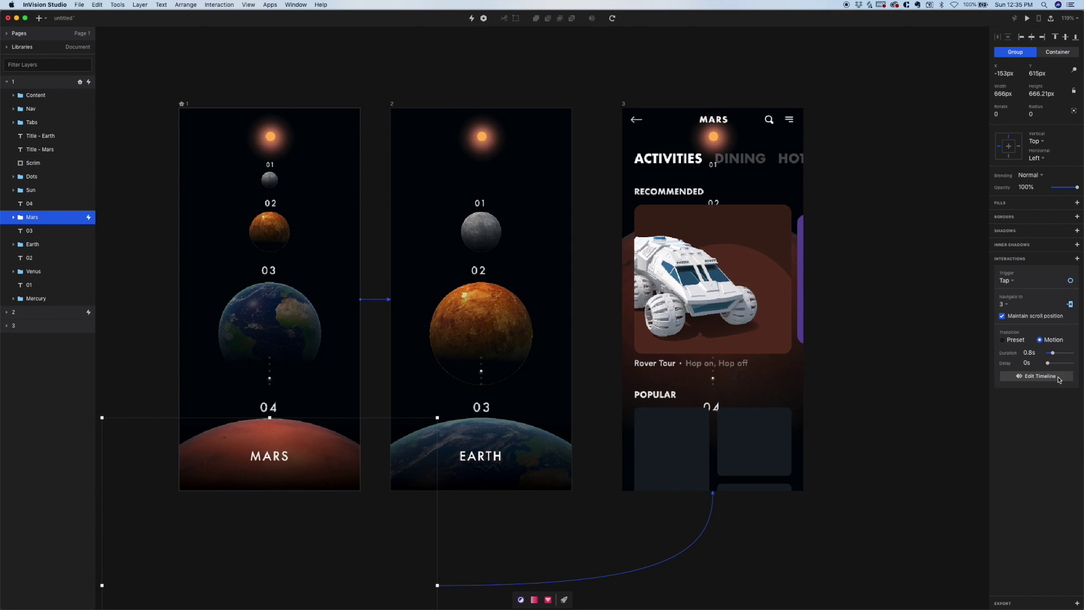
pyautogui.click(1058, 377)
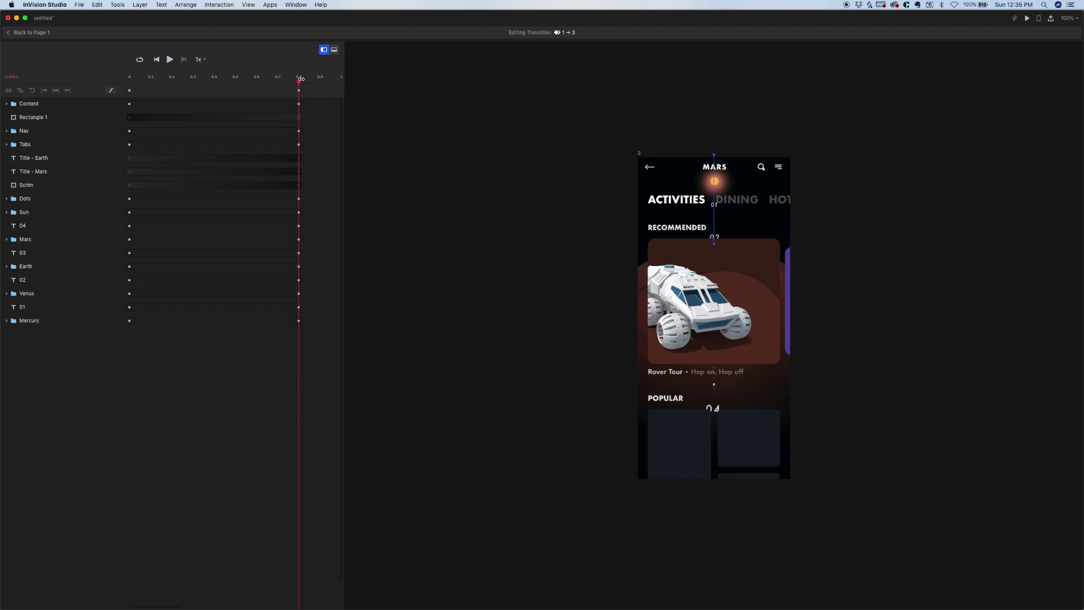
pyautogui.moveTo(299, 80); pyautogui.dragTo(109, 170)
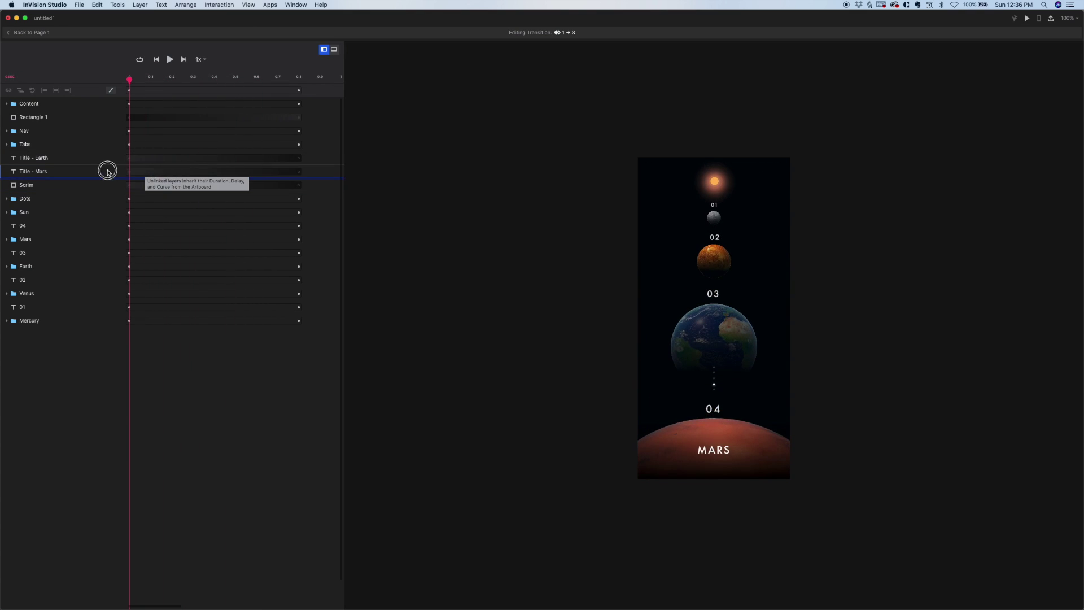
# Shorten the animations of the 01, 02, 03 and 04 labels to end at 0.3 s, and scrub through the transition
pyautogui.click(715, 293)
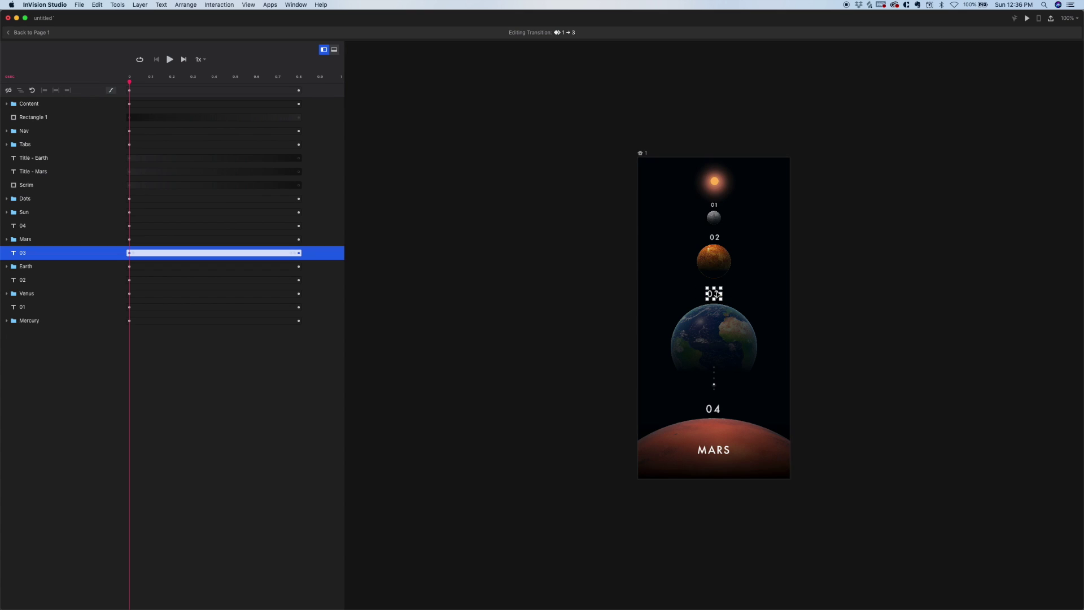
pyautogui.keyDown('shift'); pyautogui.click(713, 407); pyautogui.keyUp('shift')
pyautogui.keyDown('shift'); pyautogui.click(714, 237); pyautogui.keyUp('shift')
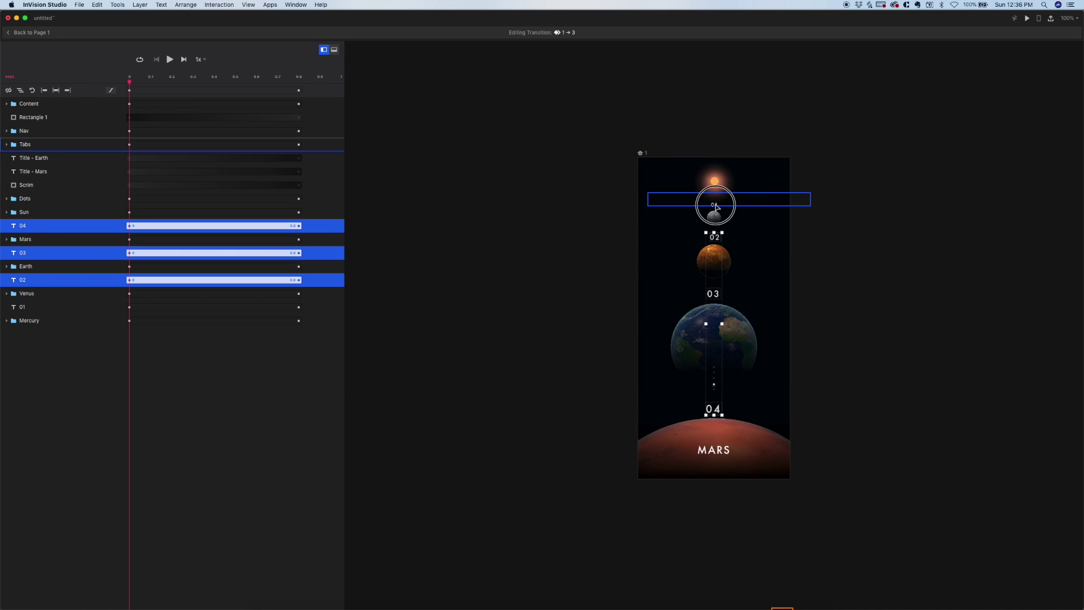
pyautogui.keyDown('shift'); pyautogui.click(712, 196); pyautogui.keyUp('shift')
pyautogui.click(714, 204)
pyautogui.keyDown('shift'); pyautogui.click(715, 238); pyautogui.keyUp('shift')
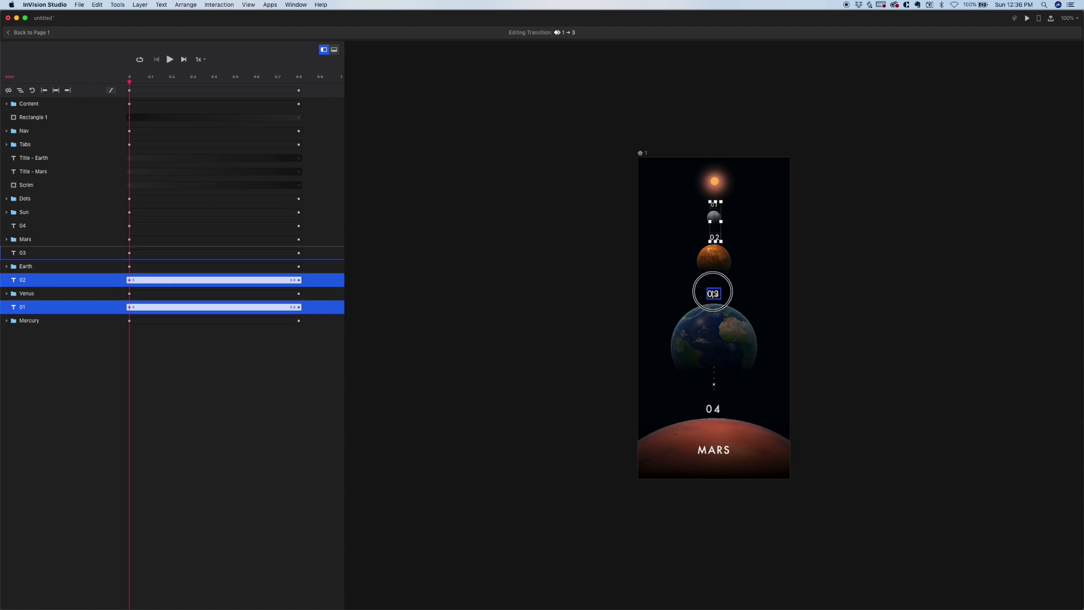
pyautogui.keyDown('shift'); pyautogui.click(713, 293); pyautogui.keyUp('shift')
pyautogui.keyDown('shift'); pyautogui.click(713, 408); pyautogui.keyUp('shift')
pyautogui.moveTo(302, 230); pyautogui.dragTo(195, 232)
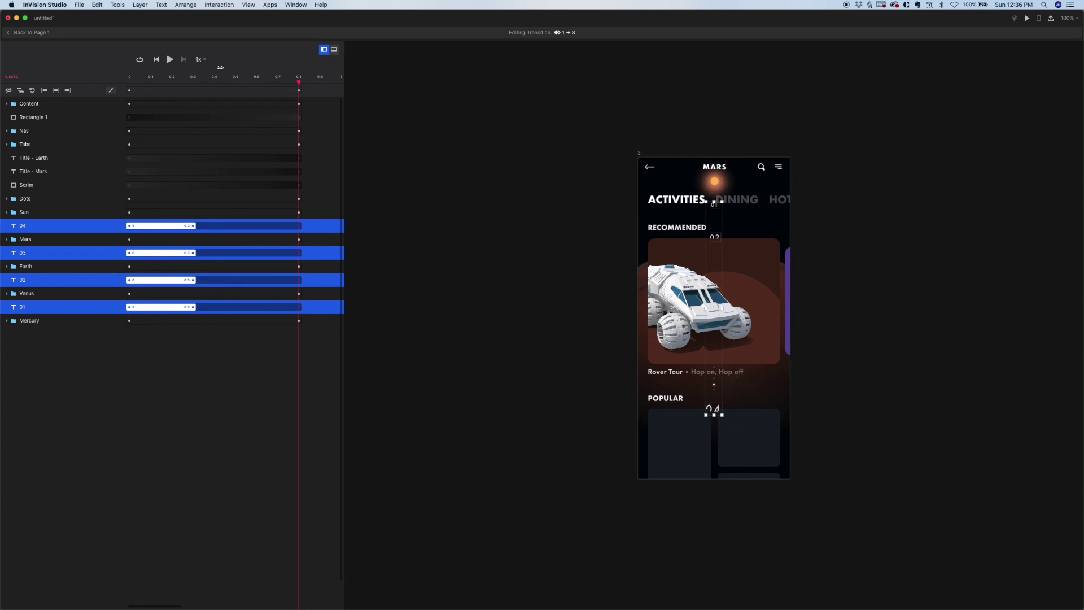
pyautogui.moveTo(297, 83); pyautogui.dragTo(381, 134)
pyautogui.click(38, 34)
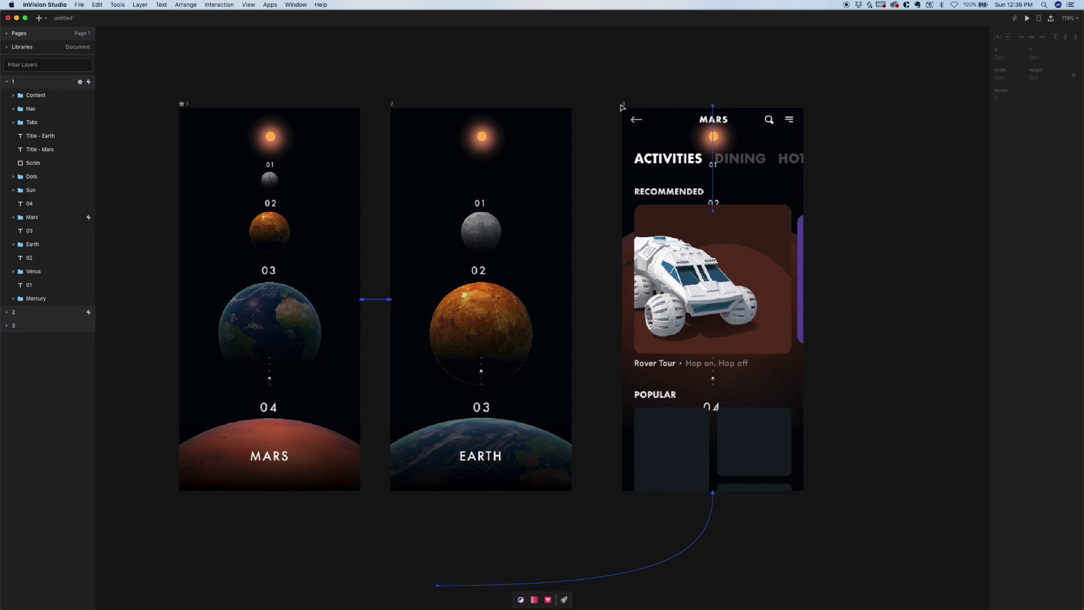
# Set the opacity of screen 3's 01, 02, 03 and 04 labels to 0%
pyautogui.click(14, 325)
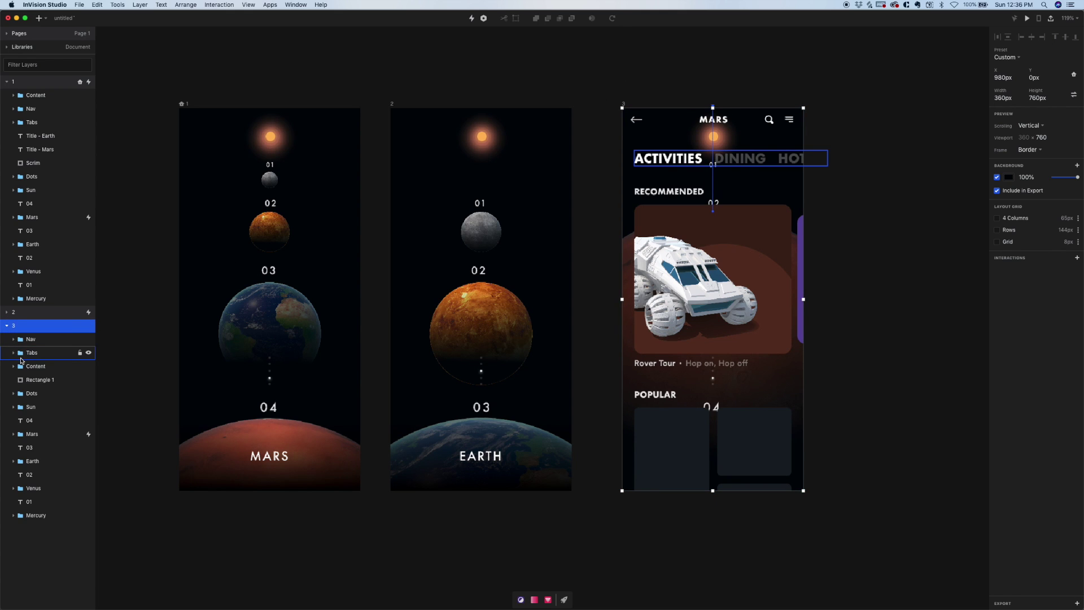
pyautogui.click(31, 447)
pyautogui.keyDown('super'); pyautogui.click(31, 420); pyautogui.keyUp('super')
pyautogui.keyDown('super'); pyautogui.click(31, 474); pyautogui.keyUp('super')
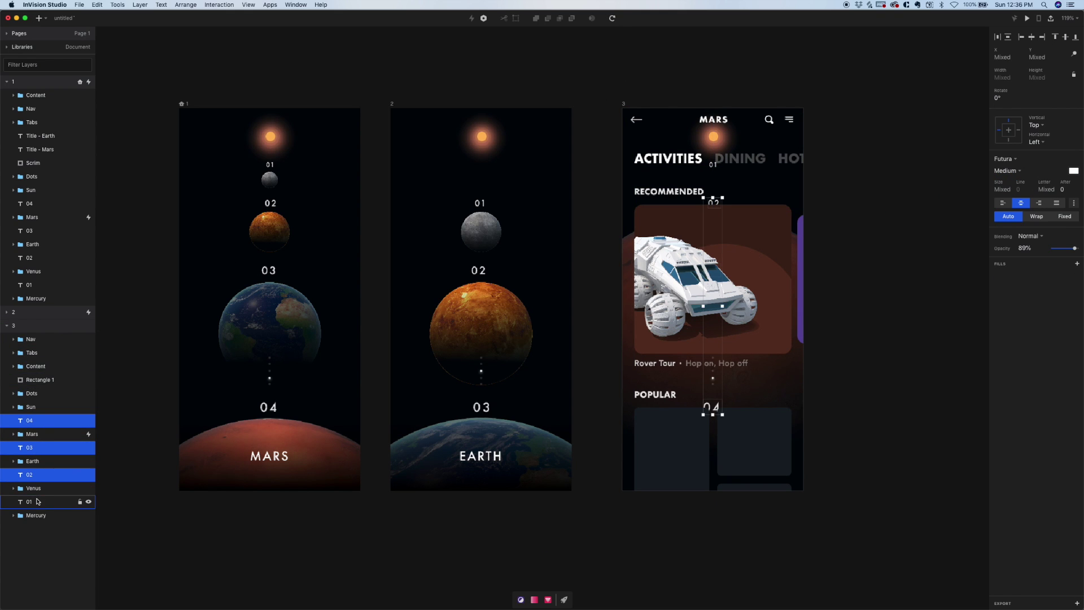
pyautogui.keyDown('super'); pyautogui.click(37, 501); pyautogui.keyUp('super')
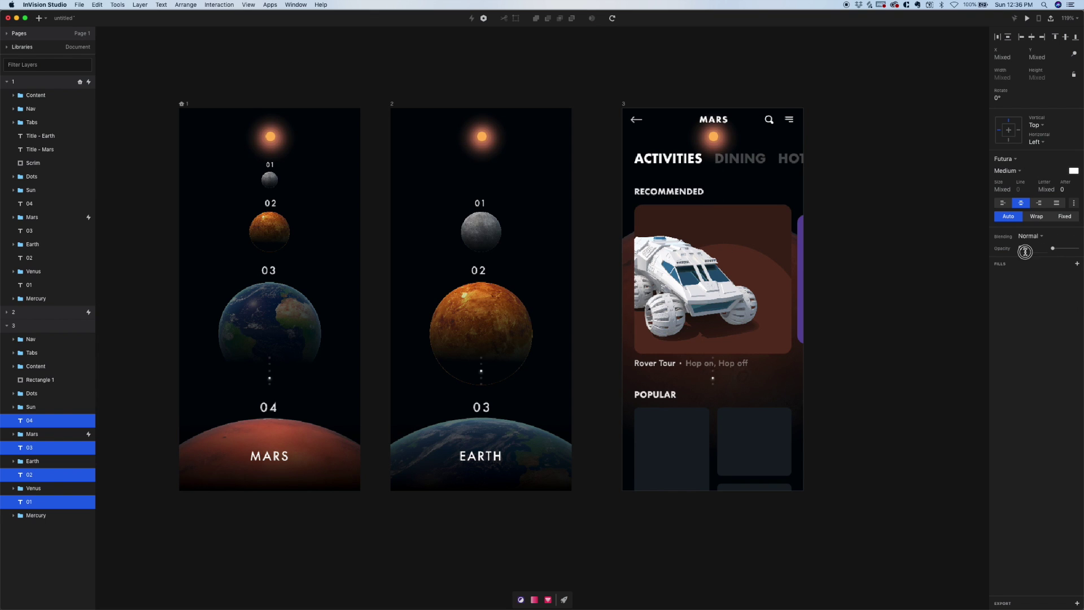
pyautogui.click(601, 107)
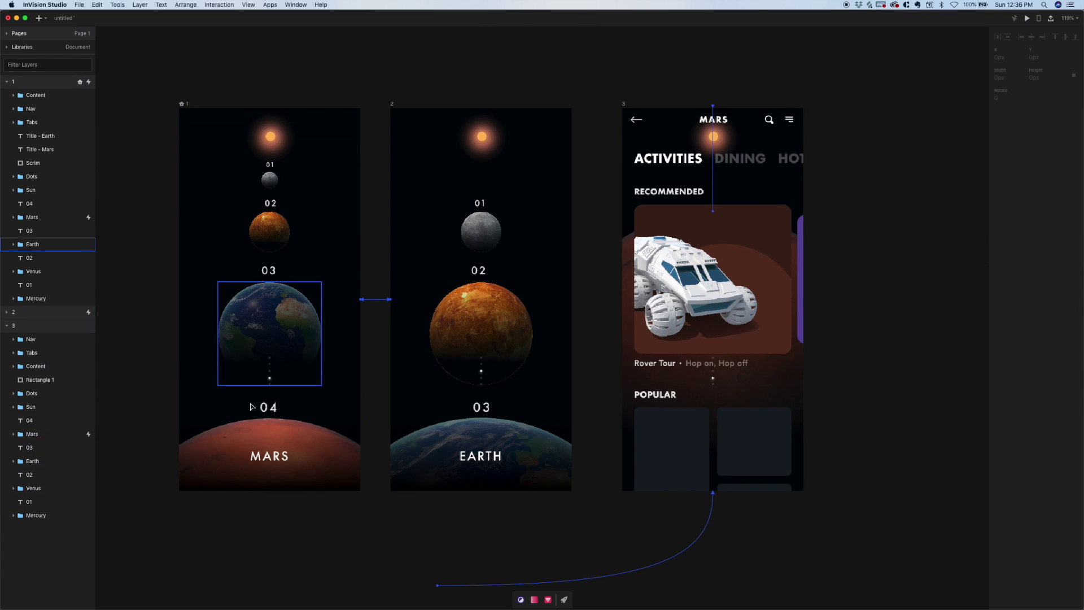
# Scrub the Mars tap transition on its timeline to check the number labels fading out and the Dots group
pyautogui.click(247, 427)
pyautogui.click(33, 218)
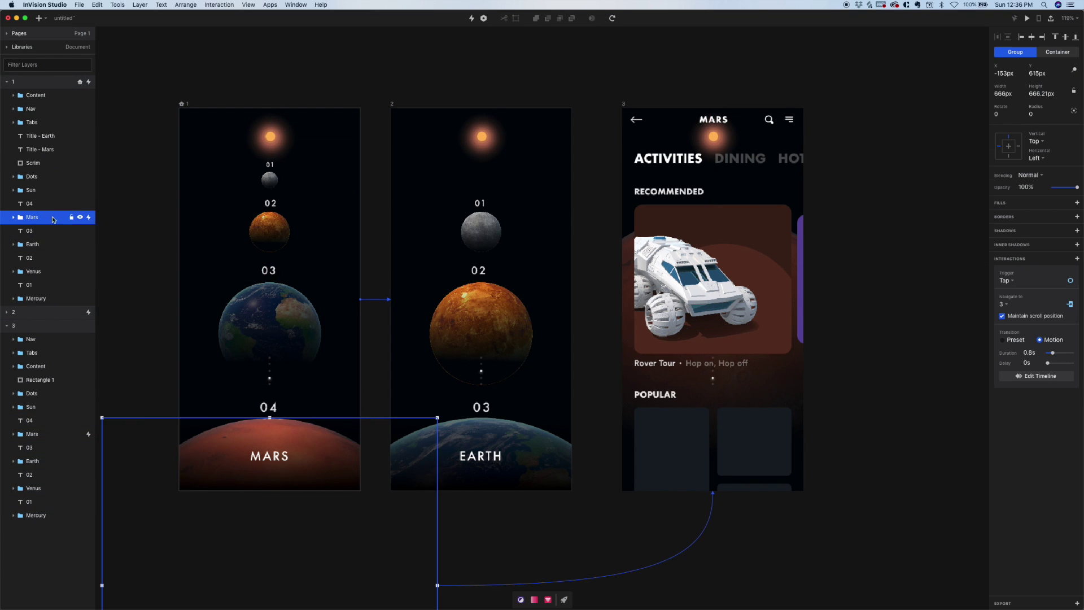
pyautogui.click(1046, 377)
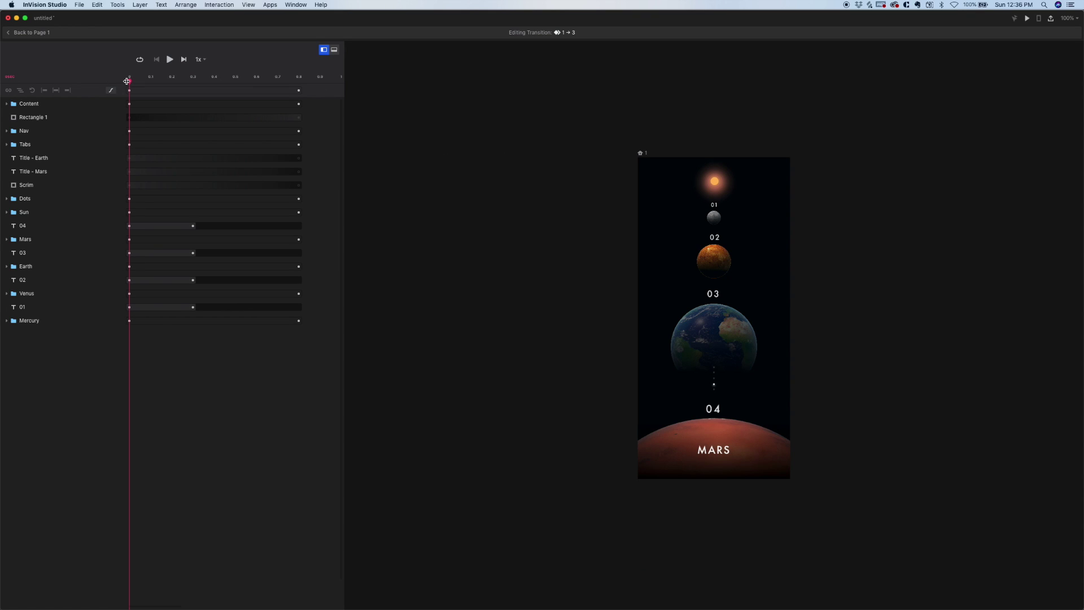
pyautogui.moveTo(127, 81); pyautogui.dragTo(129, 156)
pyautogui.click(714, 379)
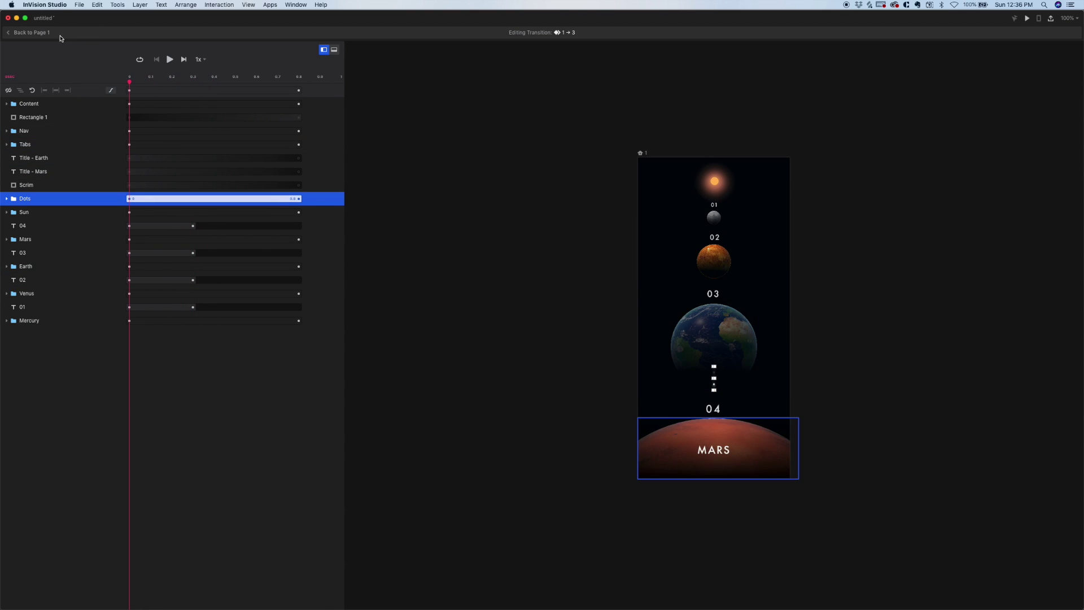
pyautogui.press('Escape')
# Set the opacity of screen 3's Dots group to 0%
pyautogui.click(34, 325)
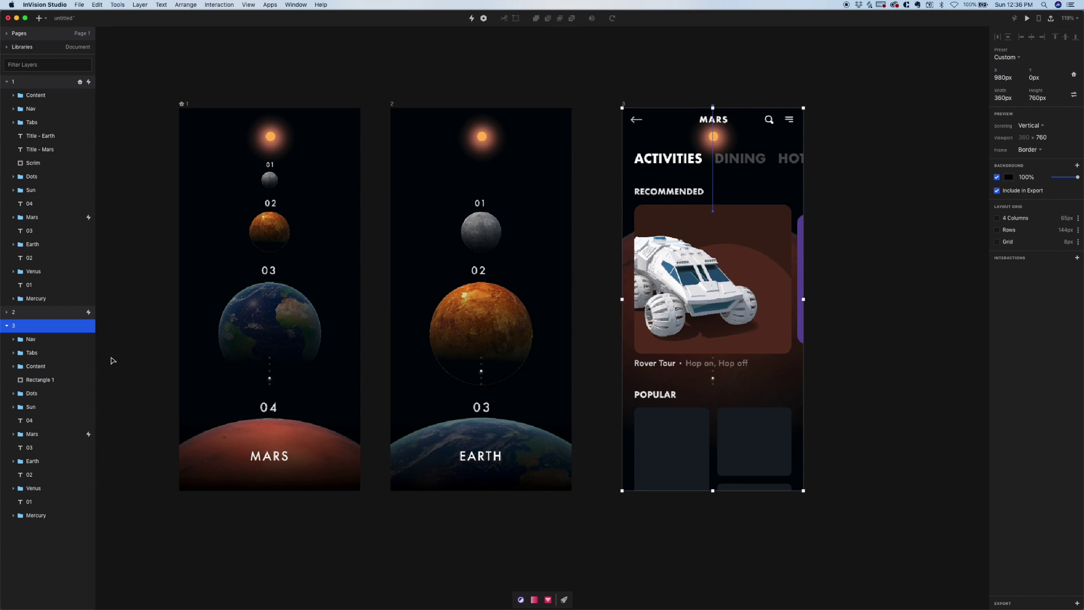
pyautogui.click(40, 399)
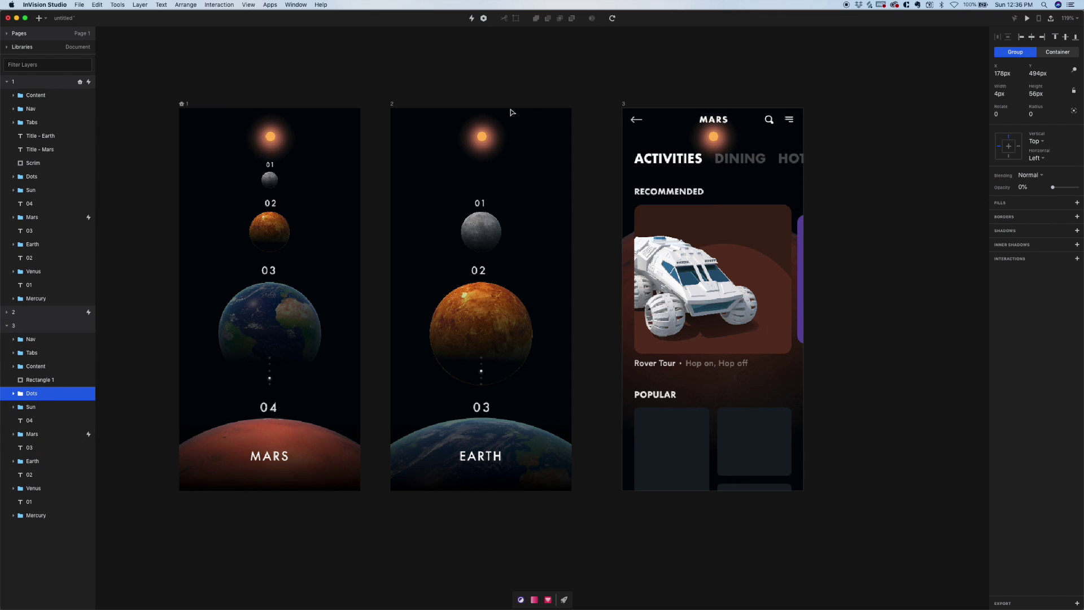
pyautogui.press('Escape')
# Shorten the Dots group's animation in screen 1's Mars tap transition to end at 0.3 s
pyautogui.click(254, 446)
pyautogui.click(51, 217)
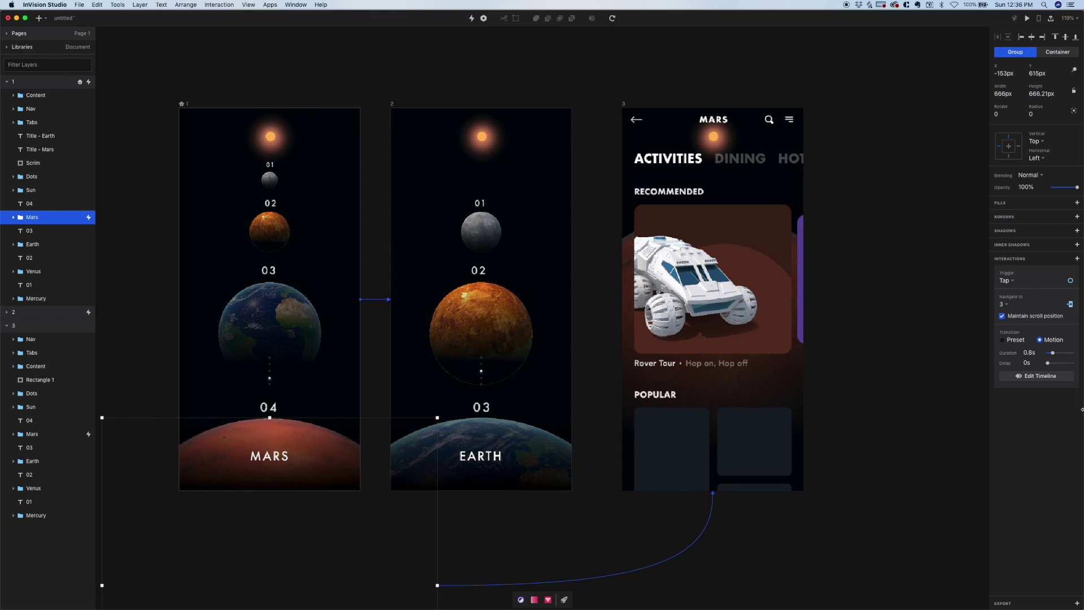
pyautogui.click(1036, 376)
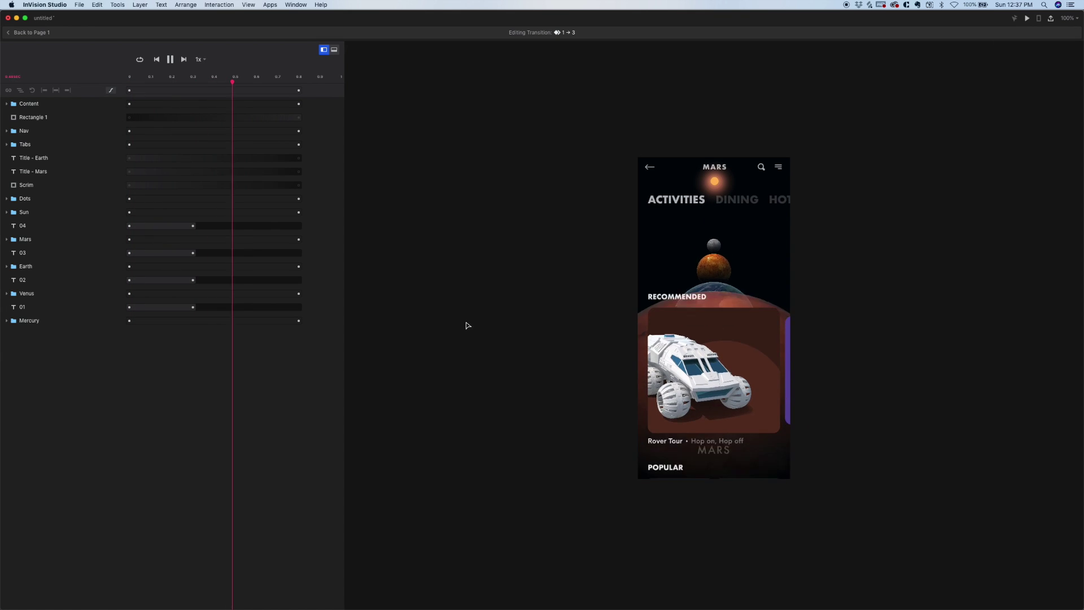
pyautogui.moveTo(297, 81); pyautogui.dragTo(95, 78)
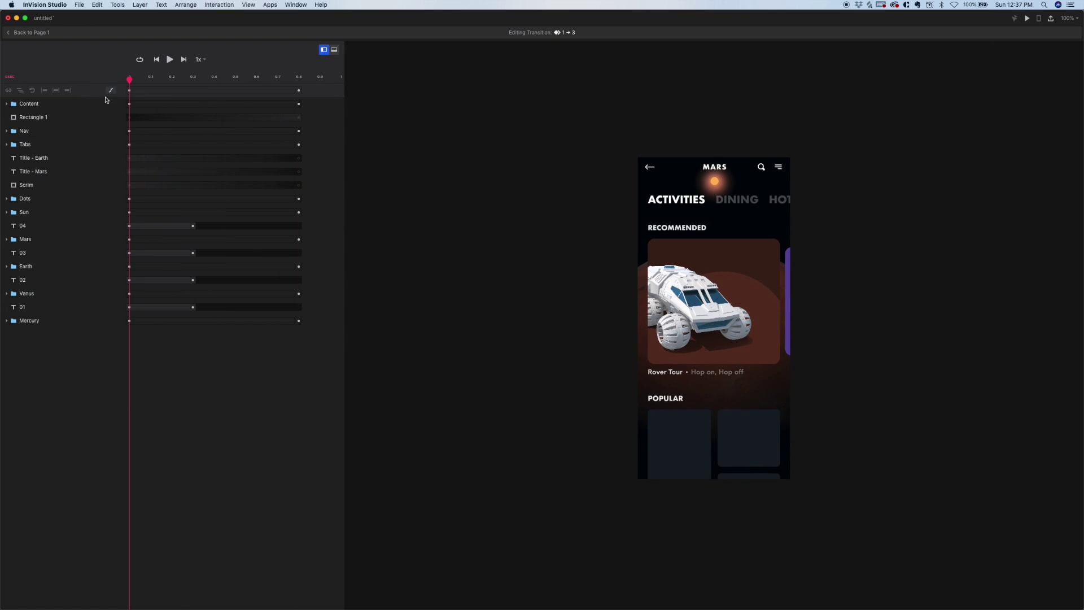
pyautogui.click(35, 198)
pyautogui.moveTo(301, 199); pyautogui.dragTo(230, 209)
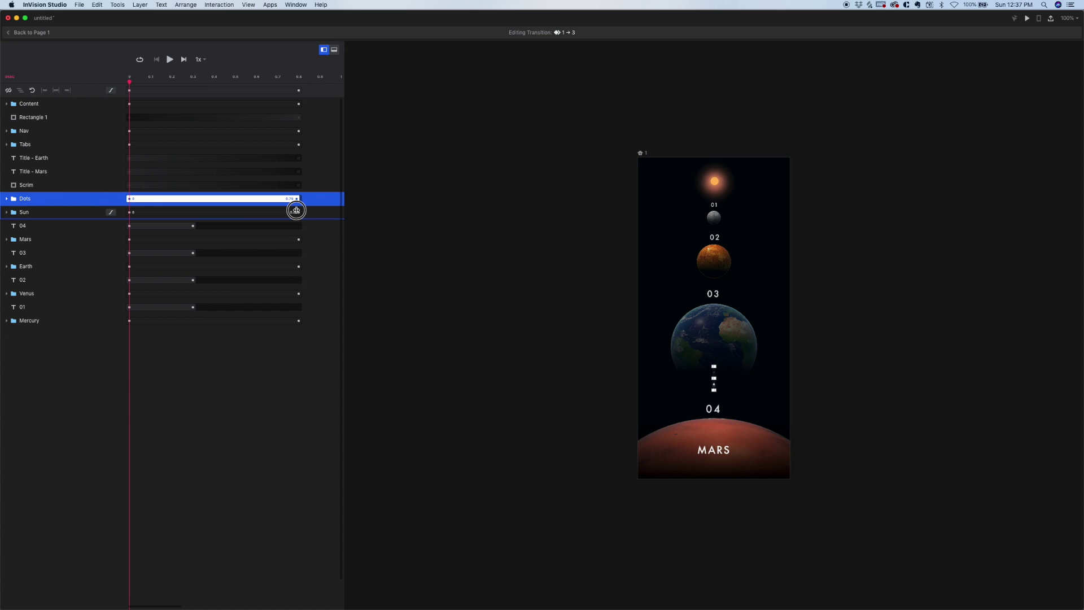
pyautogui.moveTo(241, 215); pyautogui.dragTo(205, 224)
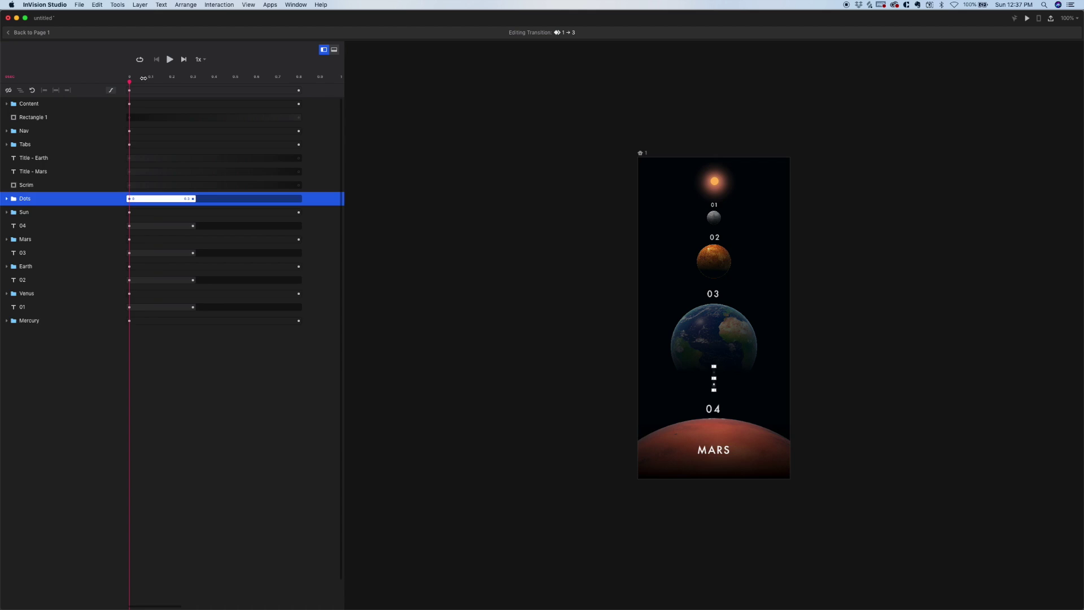
# Play the Mars-to-screen 3 transition repeatedly to examine how the sun and planets behave against the incoming content
pyautogui.press('space')
pyautogui.scroll(-2, 150, 170)
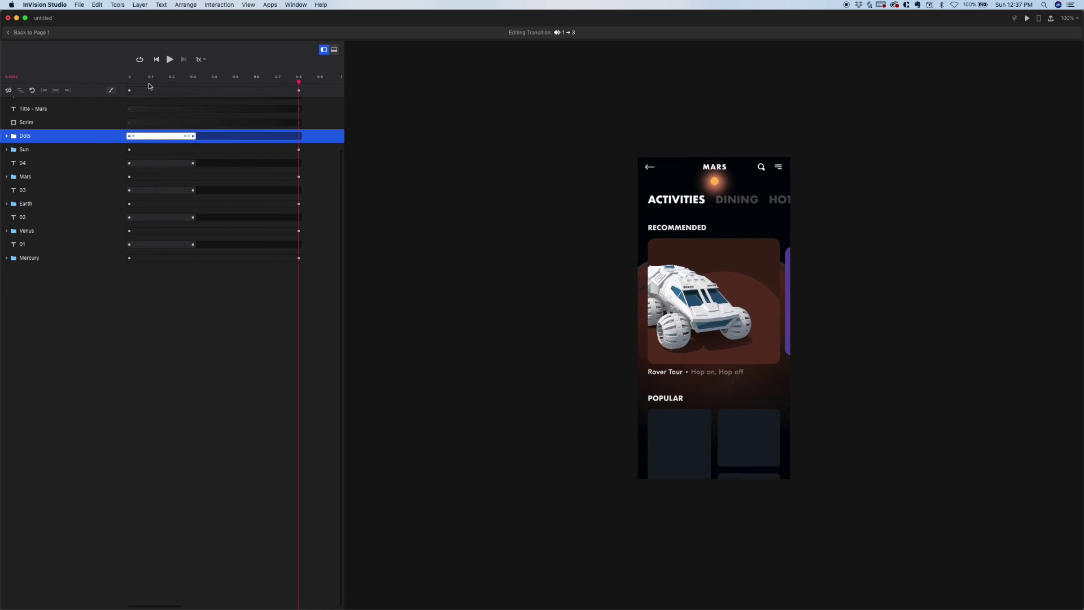
pyautogui.scroll(-3, 150, 87)
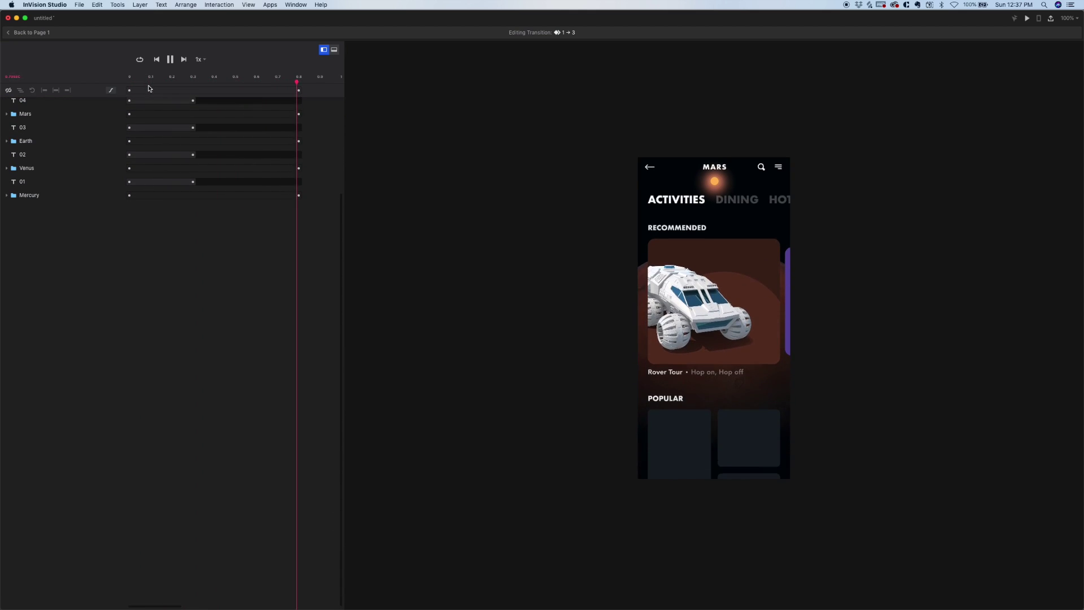
pyautogui.scroll(4, 150, 96)
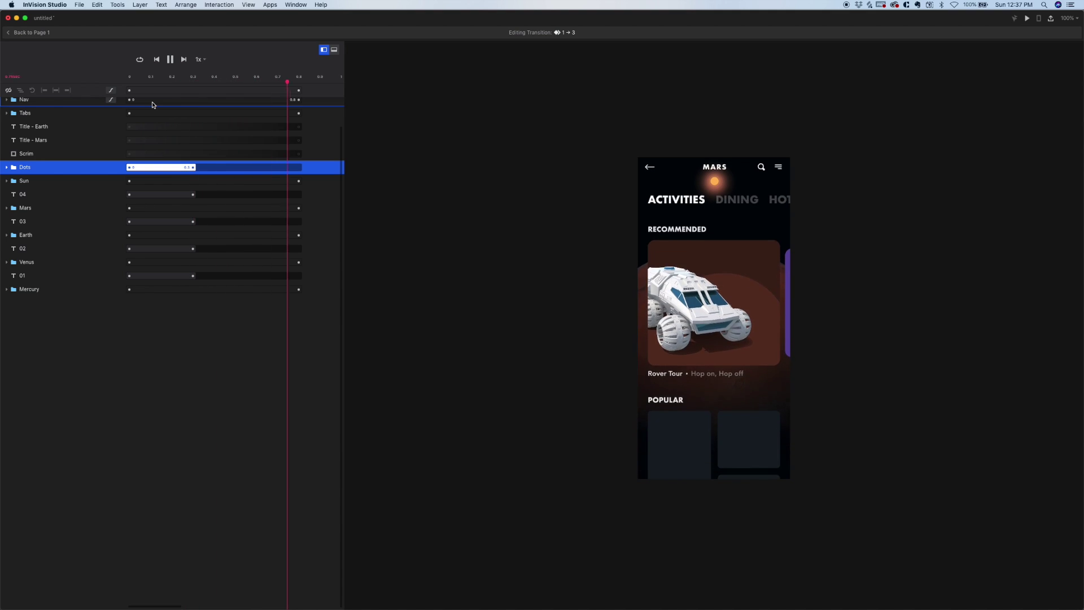
pyautogui.scroll(-1, 152, 105)
pyautogui.scroll(1, 153, 106)
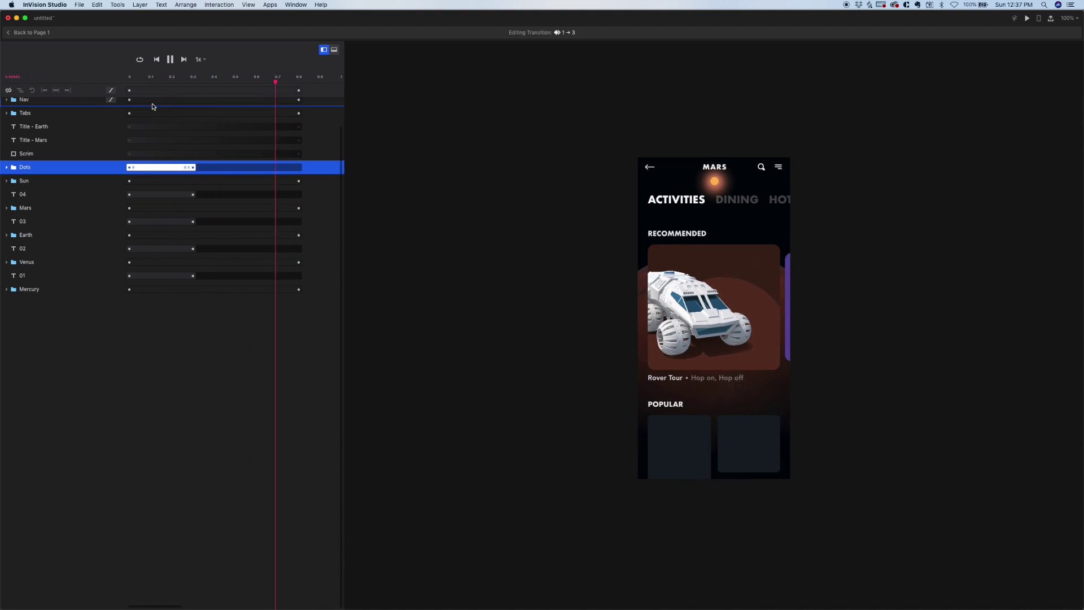
pyautogui.scroll(-1, 152, 108)
pyautogui.scroll(1, 152, 108)
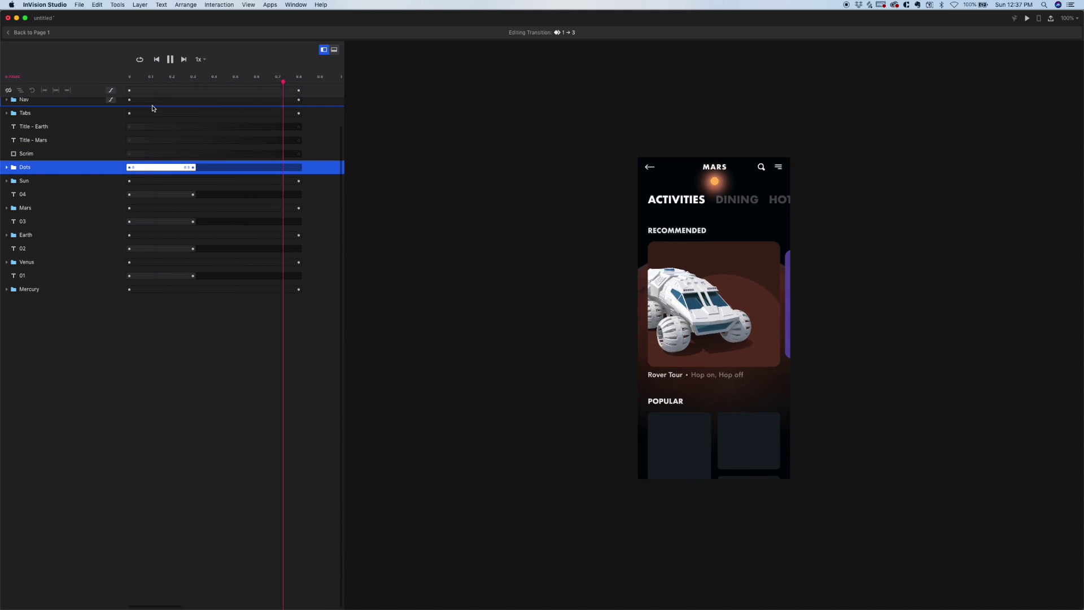
pyautogui.press('space')
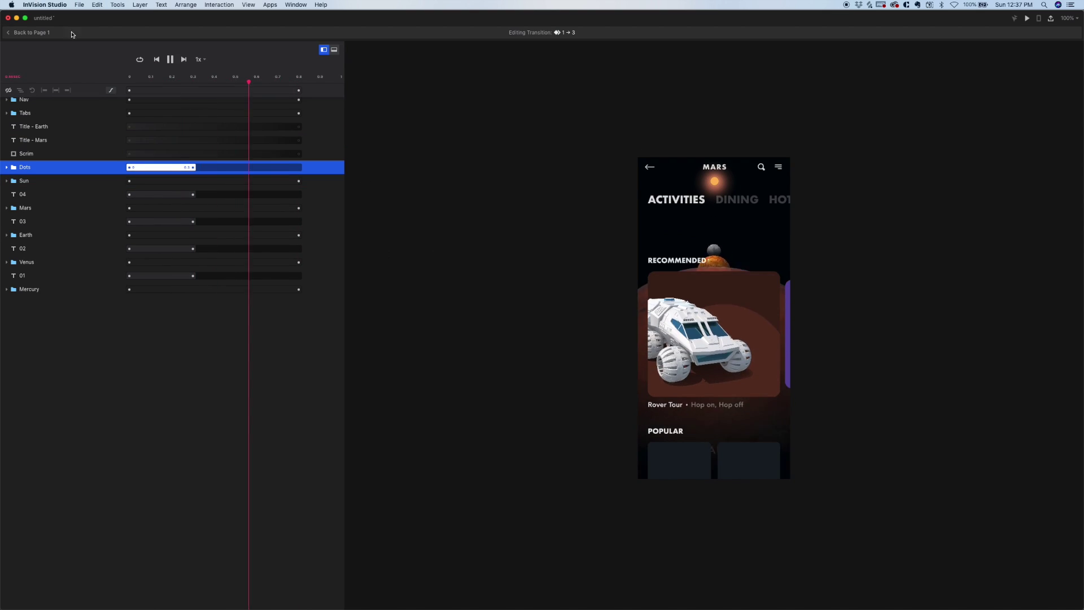
pyautogui.press('Escape')
# Set the opacity of screen 3's Sun, Earth, Venus and Mercury groups to 0%
pyautogui.click(624, 105)
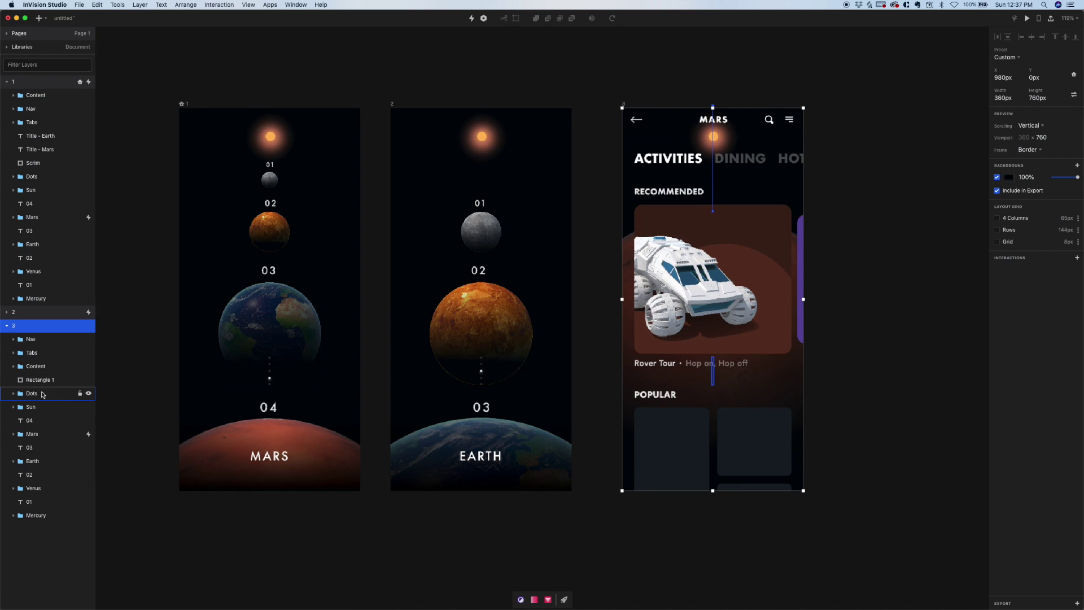
pyautogui.click(33, 461)
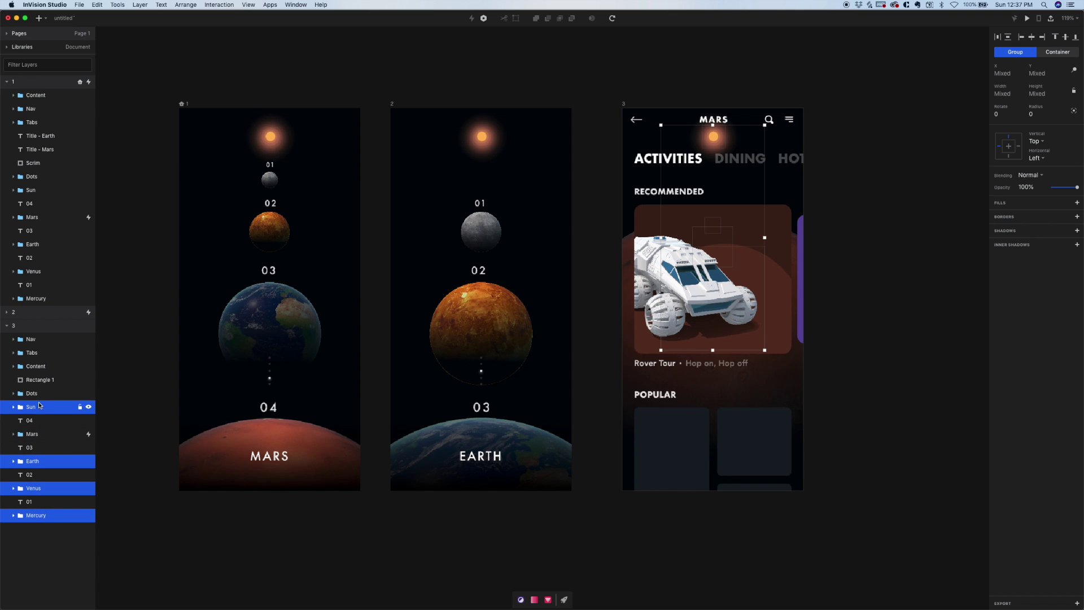
pyautogui.moveTo(1064, 189); pyautogui.dragTo(852, 177)
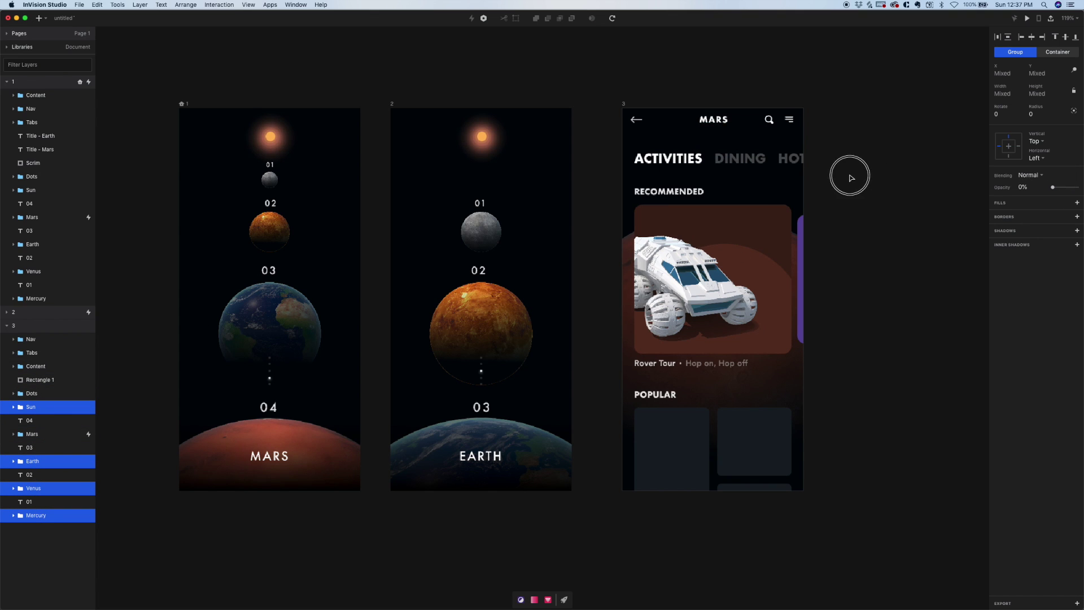
# Play and scrub screen 1's Mars tap transition to check the sun and planets fading out
pyautogui.click(181, 104)
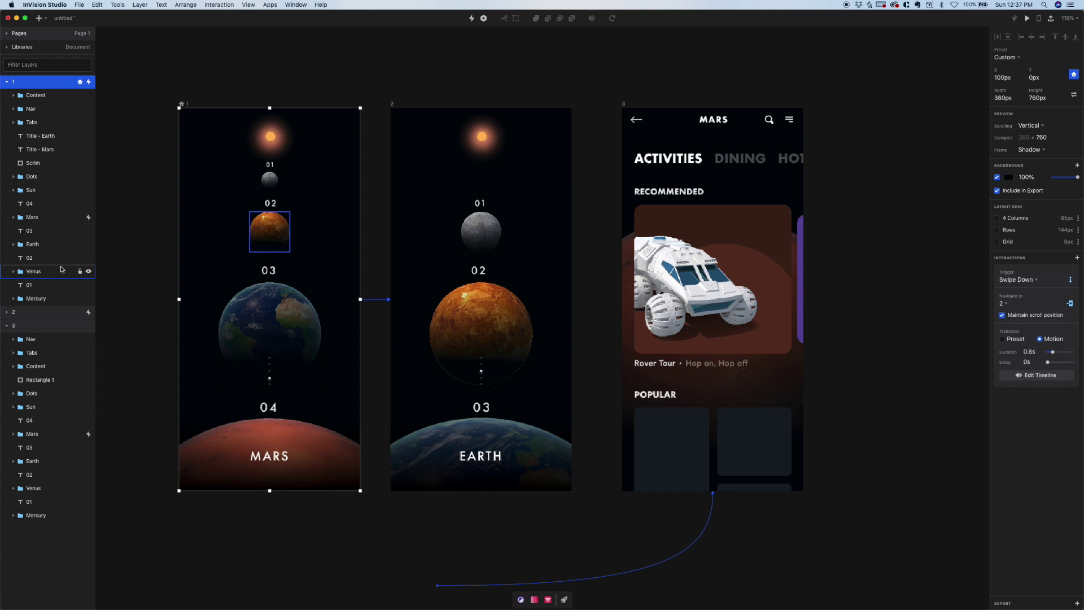
pyautogui.click(45, 218)
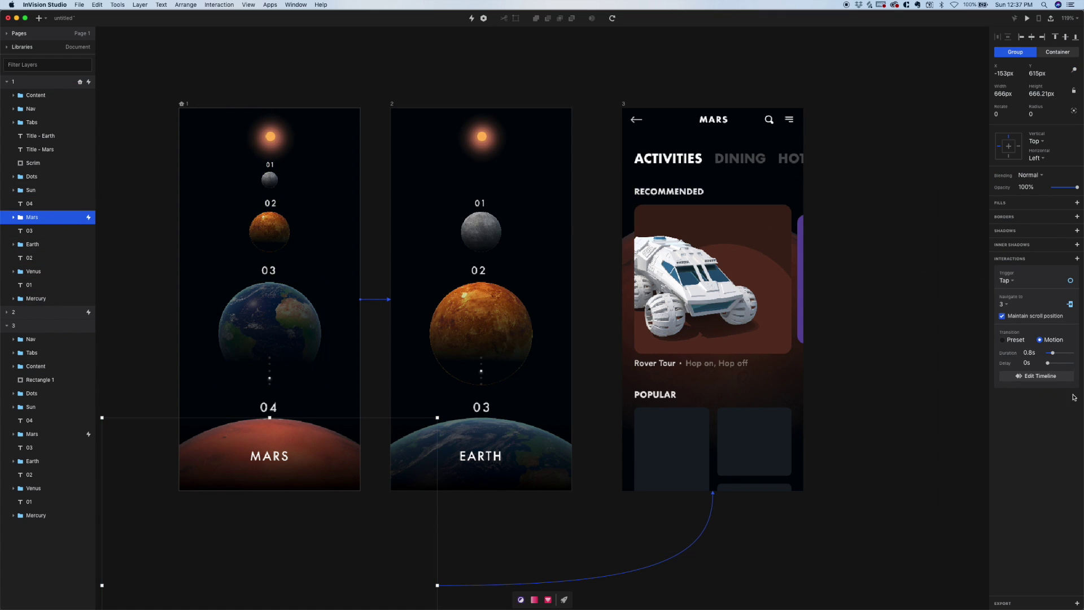
pyautogui.click(1054, 377)
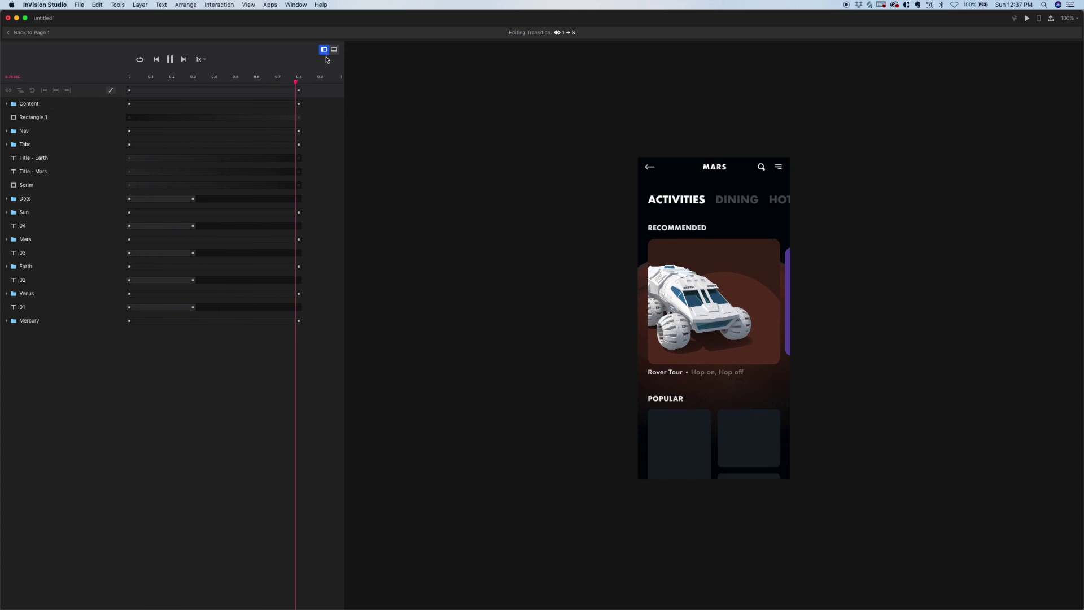
pyautogui.moveTo(298, 82); pyautogui.dragTo(550, 230)
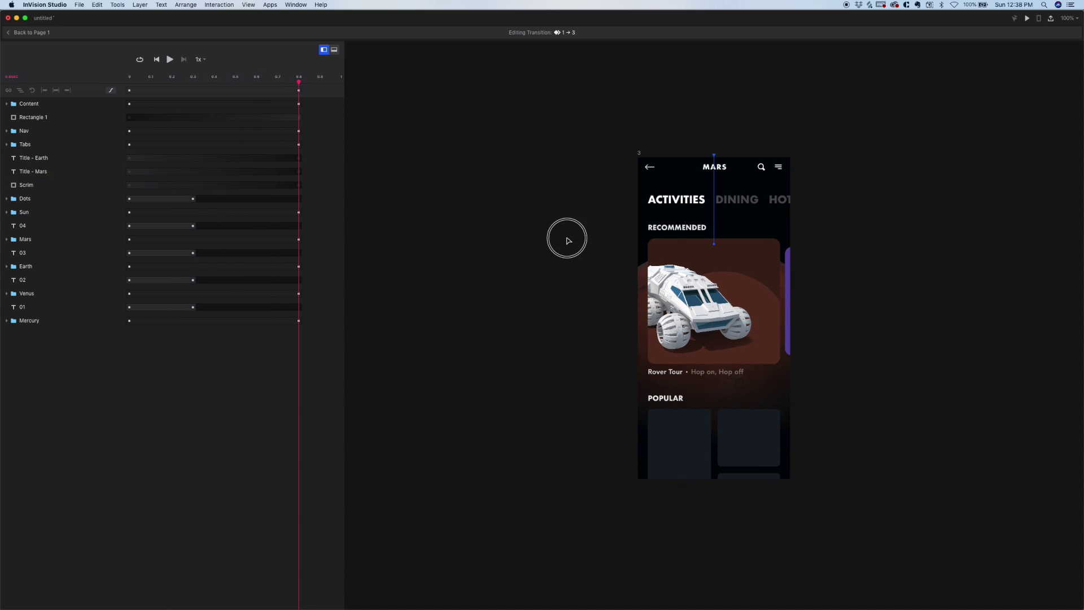
# Set the Content group's easing to Ease out in the screen 1 to 3 transition and play it
pyautogui.click(743, 293)
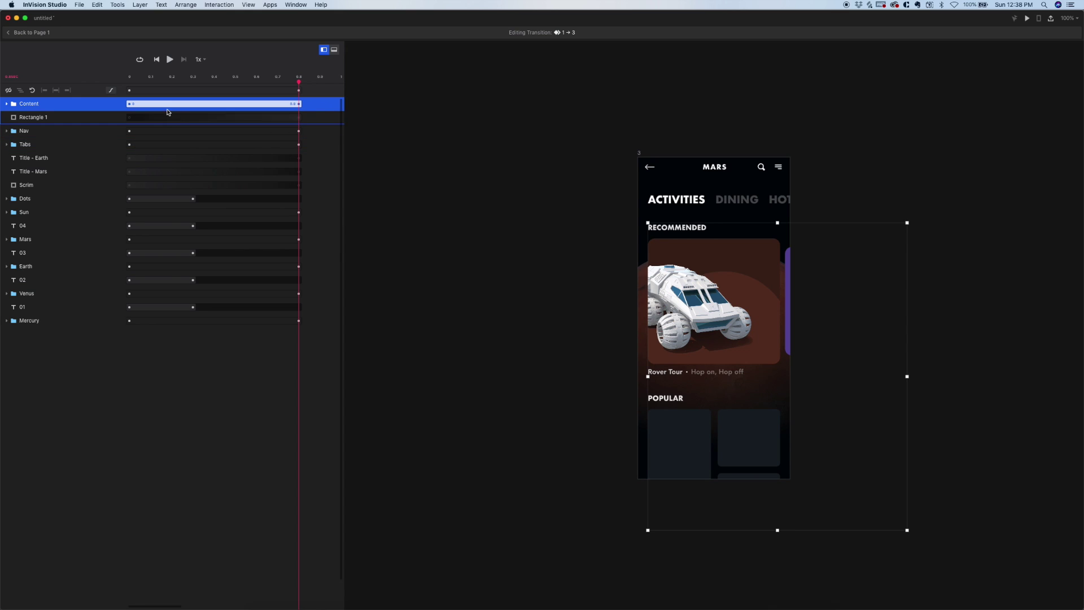
pyautogui.click(111, 104)
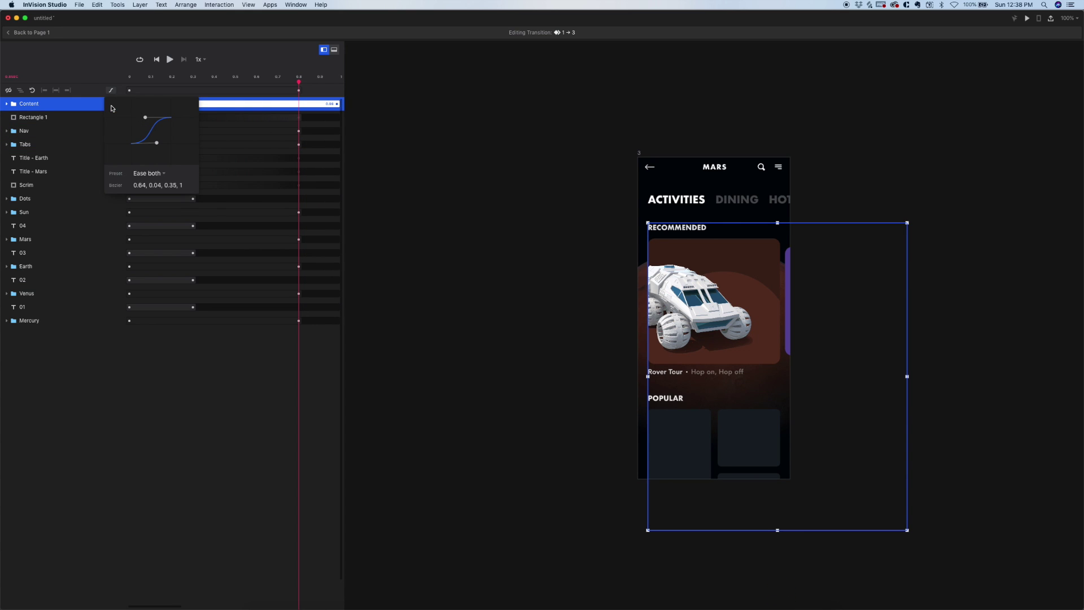
pyautogui.click(159, 175)
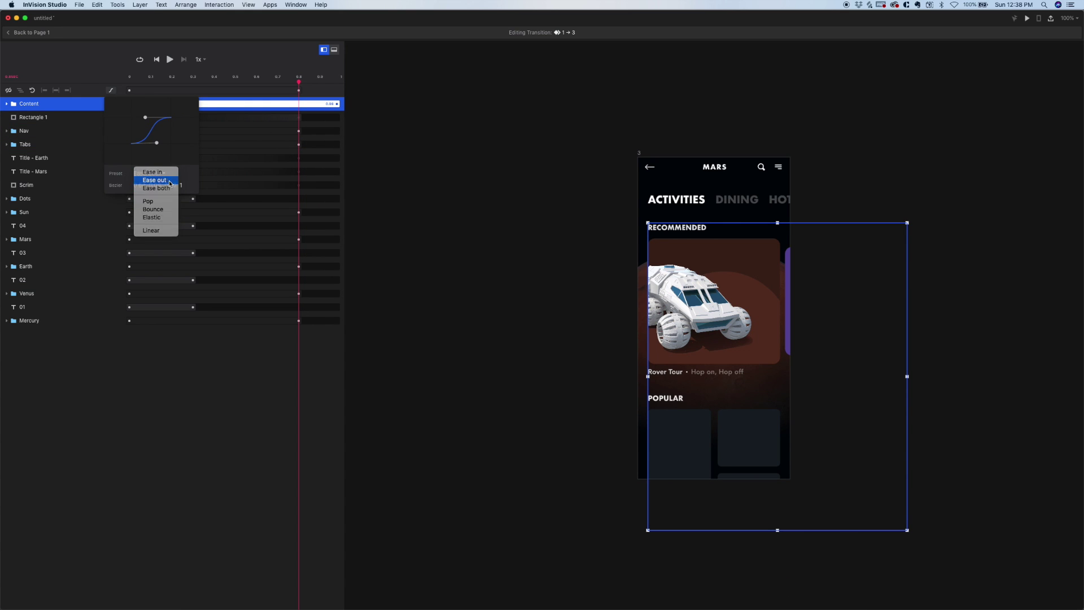
pyautogui.click(155, 180)
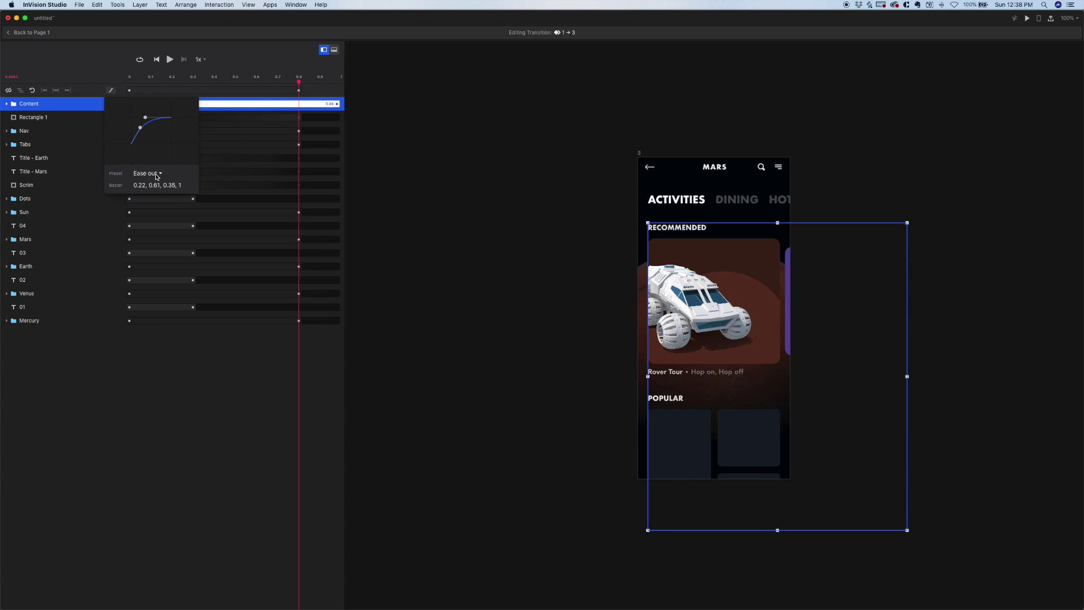
pyautogui.press('space')
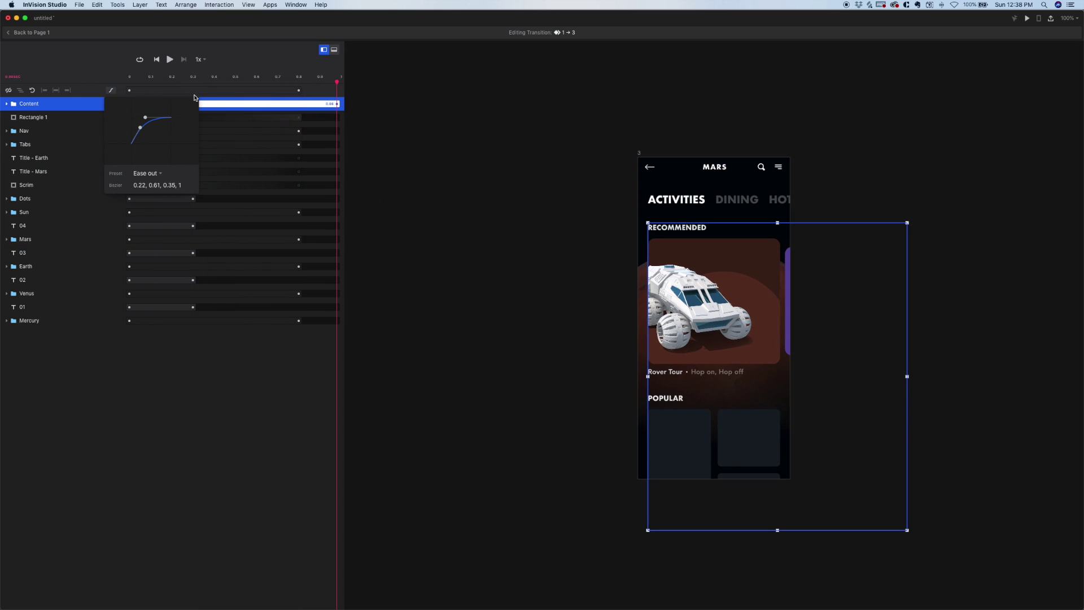
# Delay the Content group's animation to start at 0.37 s and play the transition
pyautogui.click(228, 107)
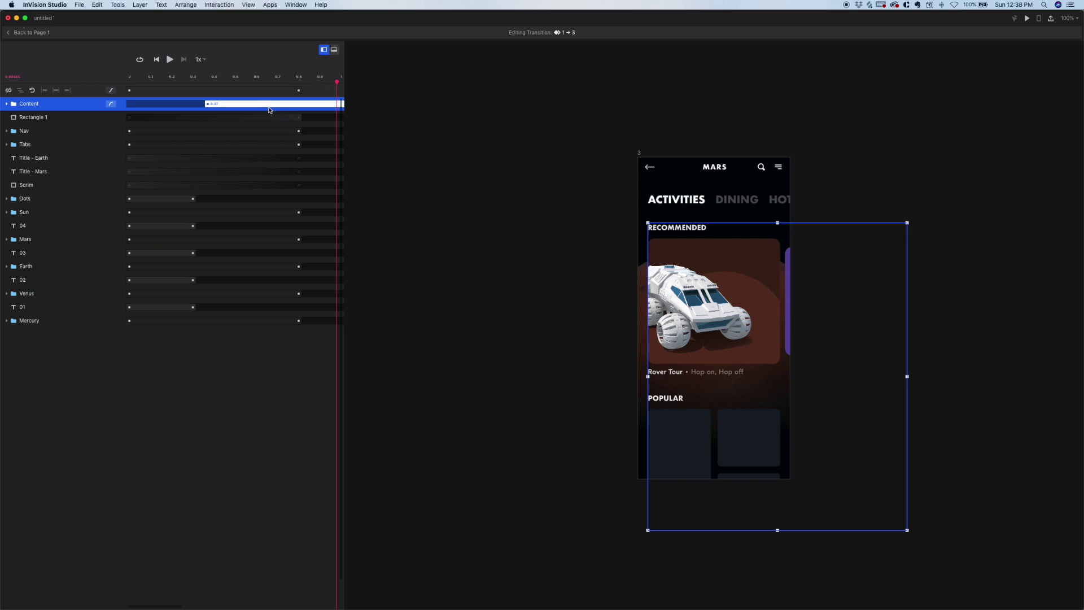
pyautogui.press('space')
pyautogui.scroll(-2, 270, 110)
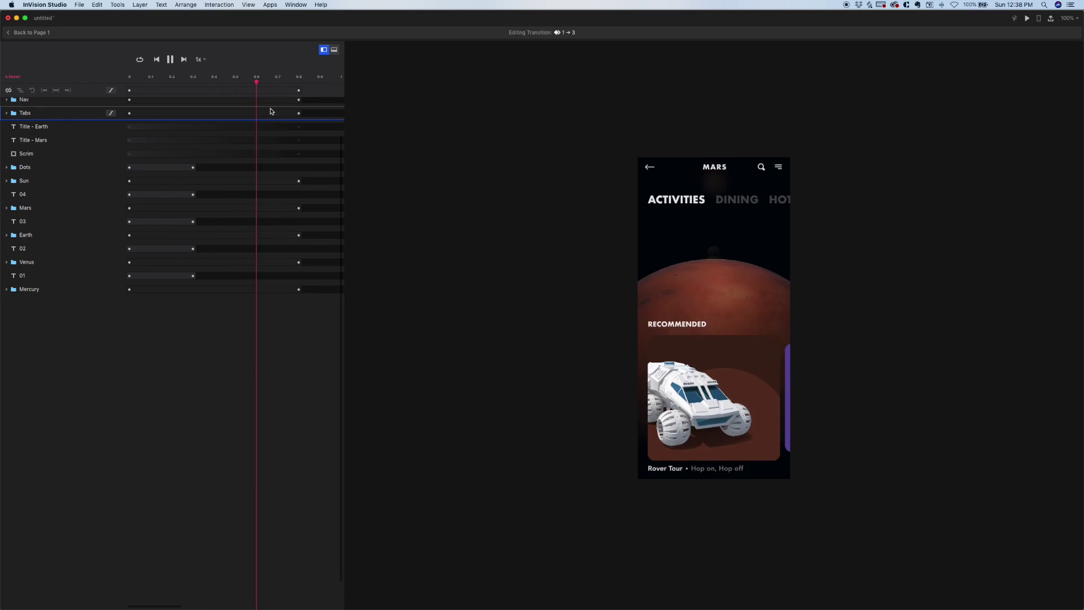
pyautogui.scroll(-4, 270, 111)
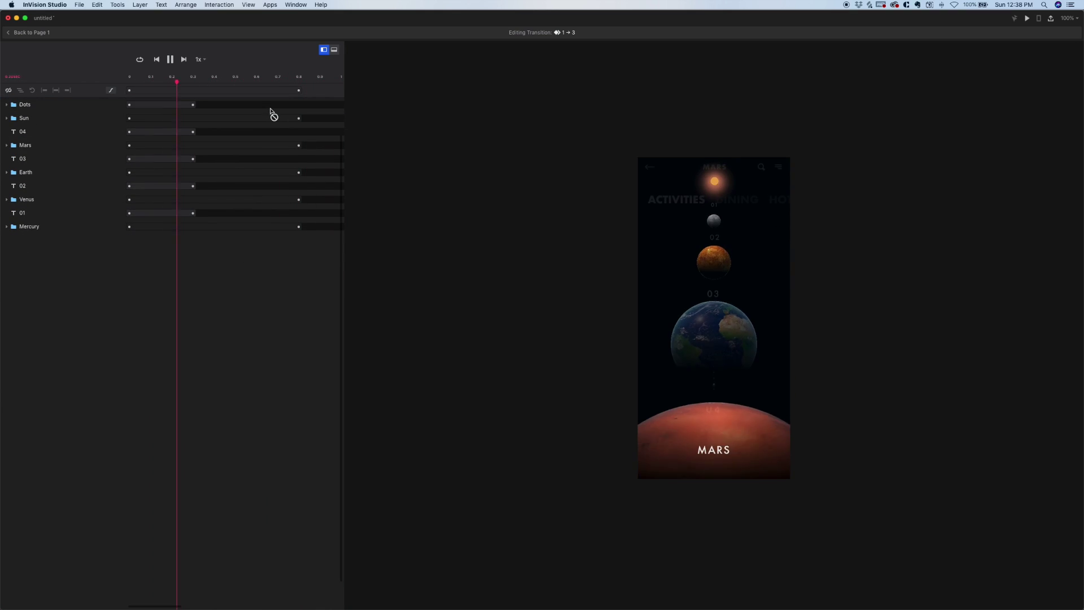
pyautogui.scroll(6, 271, 119)
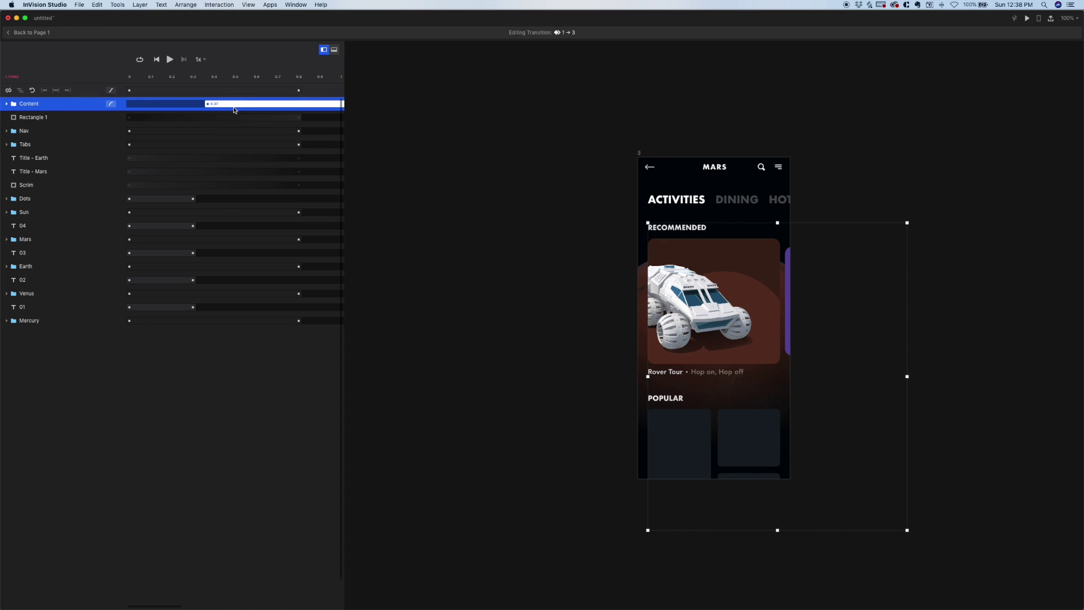
# Replay the screen 1 to 3 transition several times to examine the content's timing against the navigation bar and tabs
pyautogui.press('space')
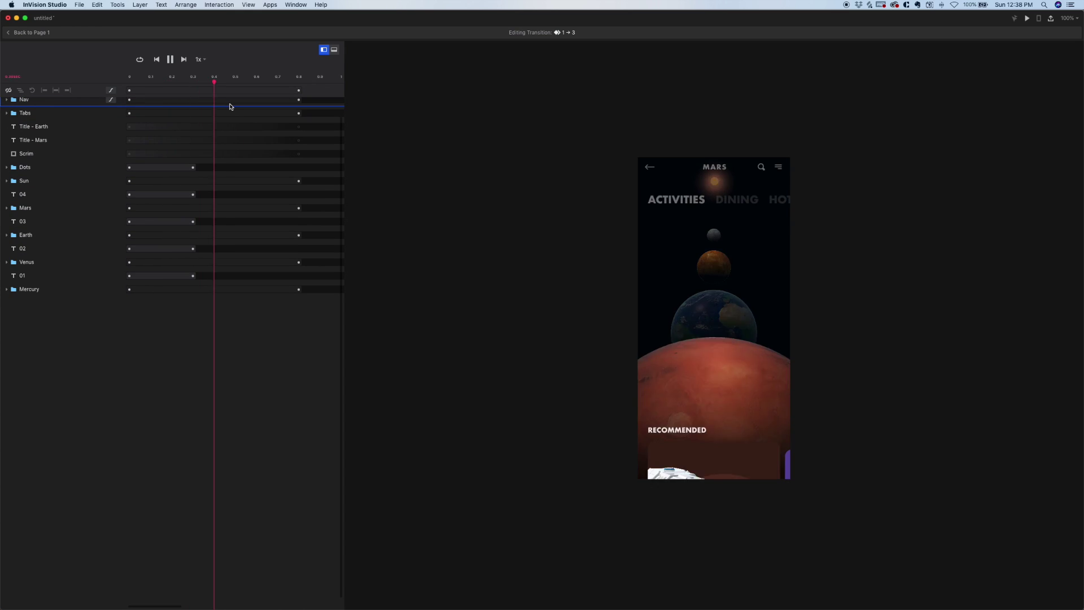
pyautogui.scroll(-2, 337, 162)
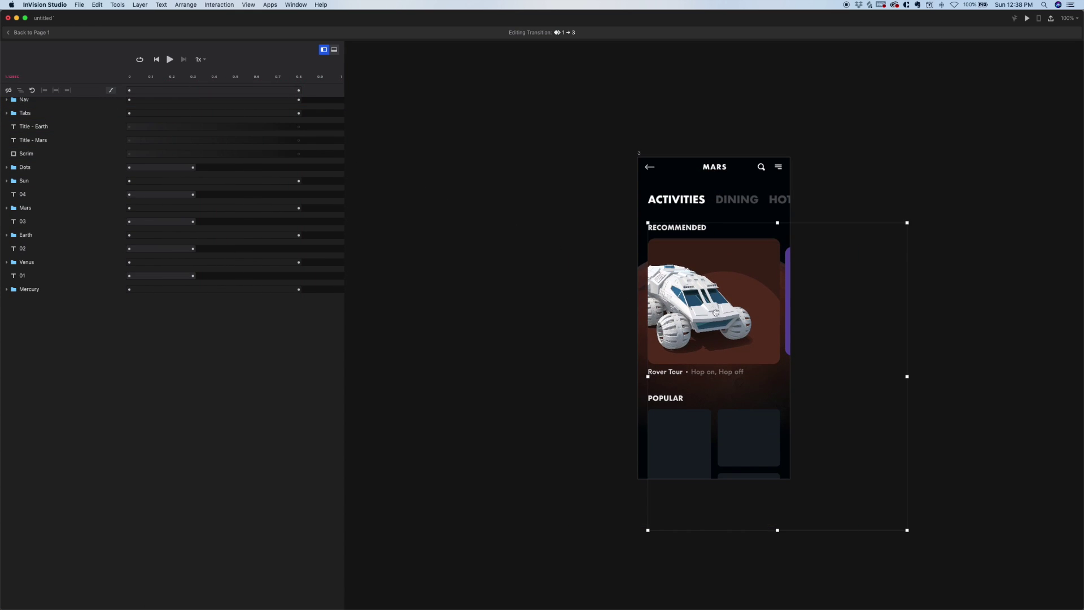
pyautogui.press('space')
pyautogui.press('space')
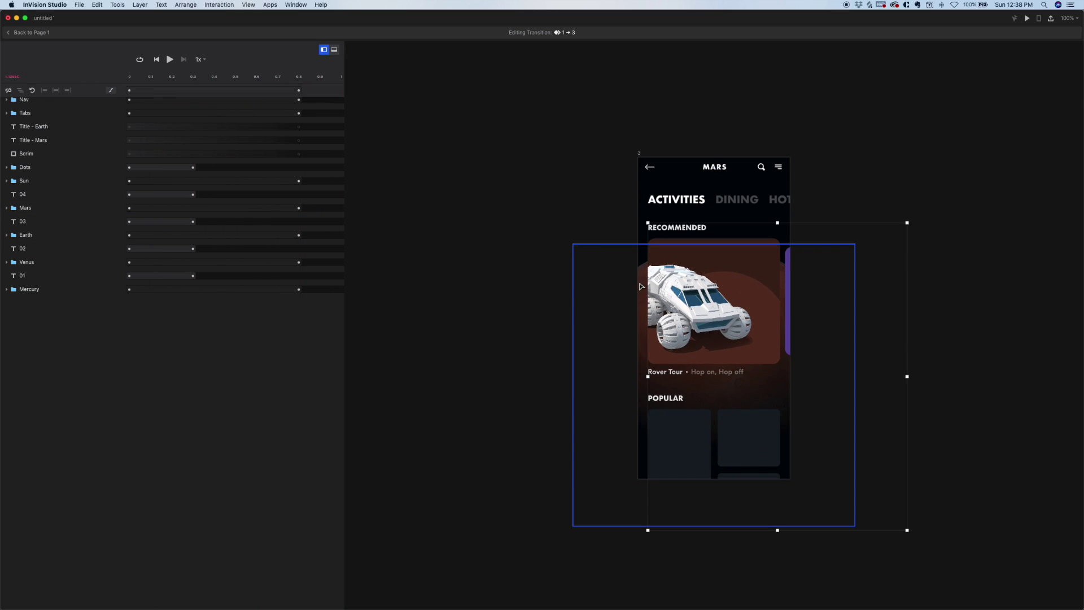
pyautogui.press('space')
pyautogui.press('space')
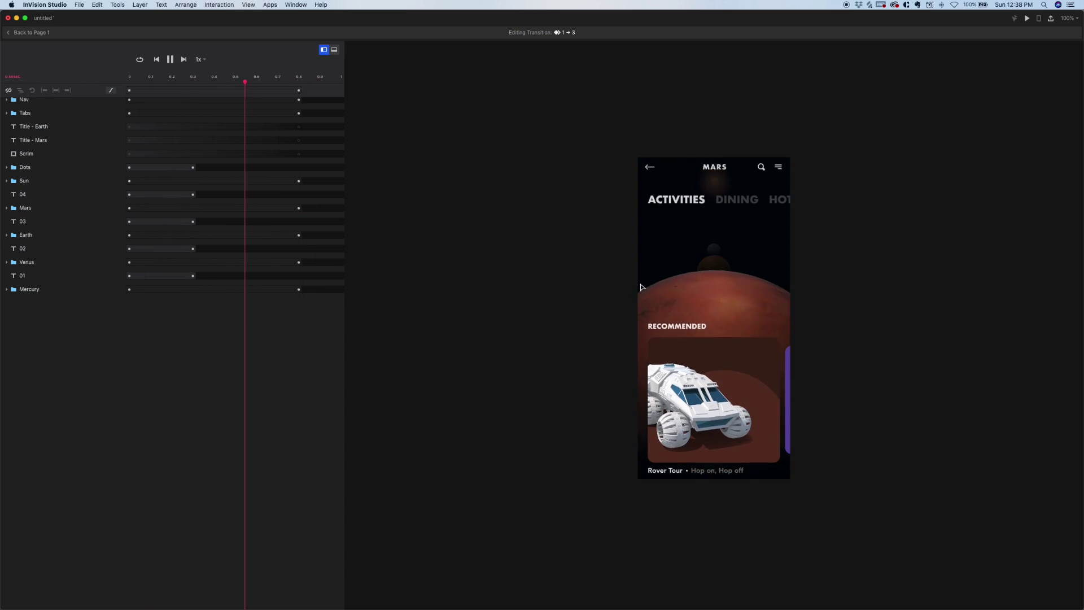
pyautogui.press('space')
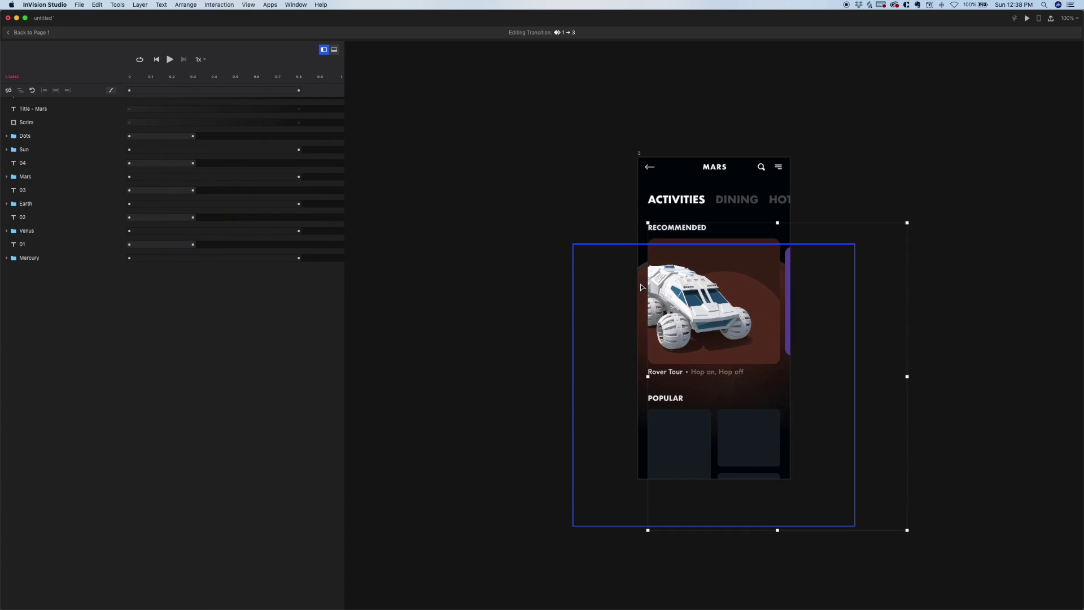
pyautogui.press('space')
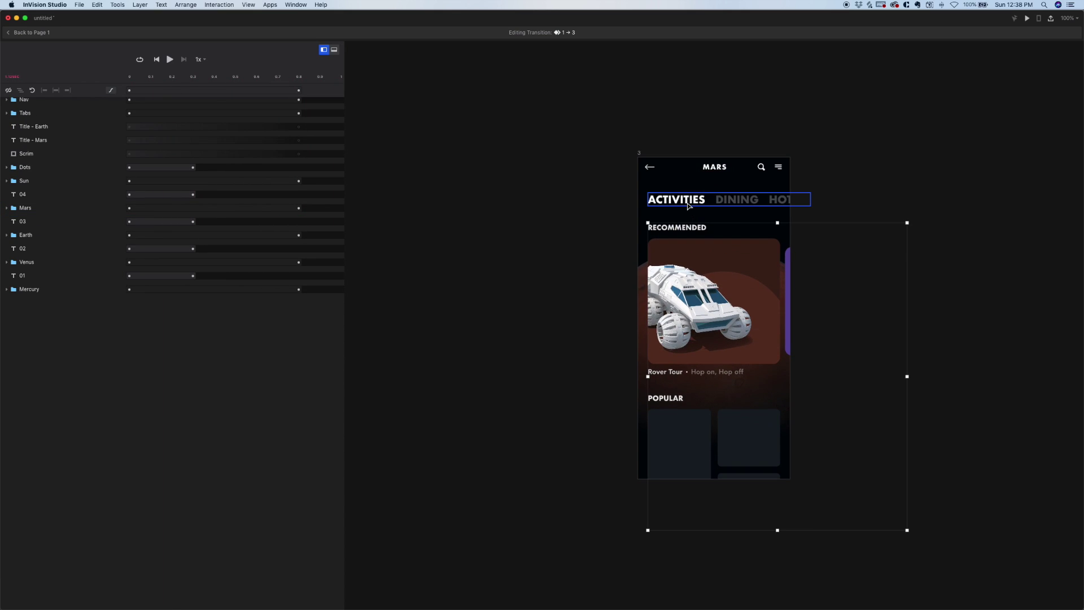
# Delay the Nav and Tabs animations to start at 0.45 s and the Content animation to start at about 0.32 s
pyautogui.click(673, 200)
pyautogui.keyDown('shift'); pyautogui.click(684, 168); pyautogui.keyUp('shift')
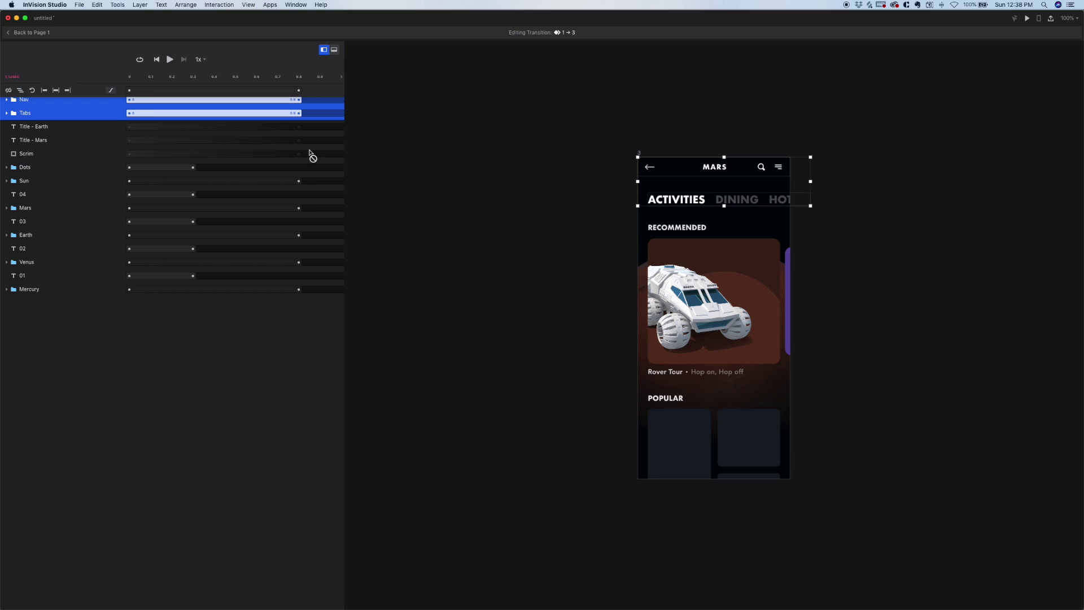
pyautogui.moveTo(174, 102); pyautogui.dragTo(189, 101)
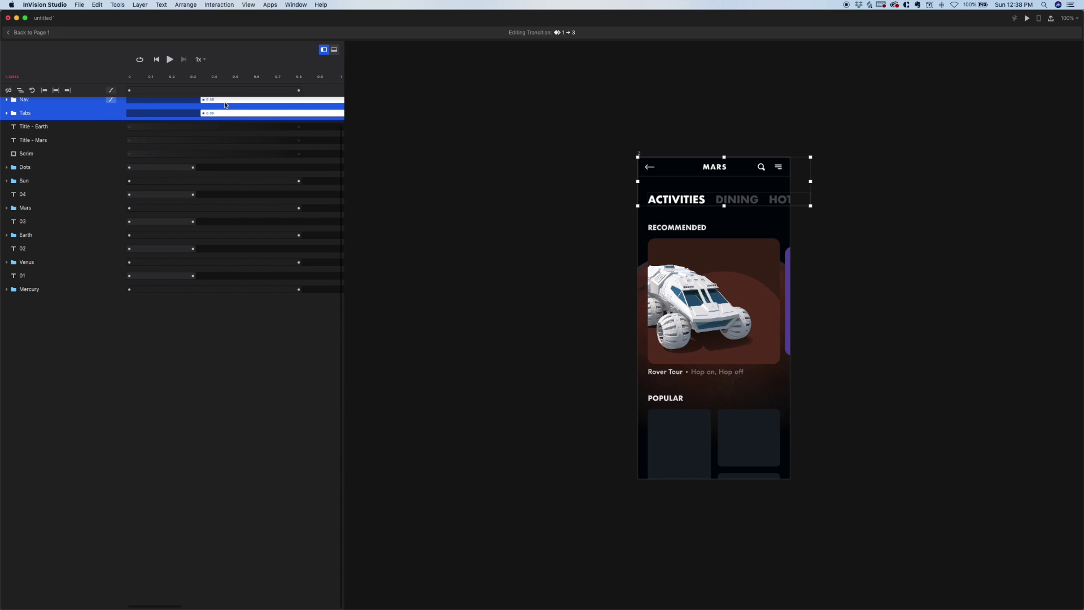
pyautogui.press('space')
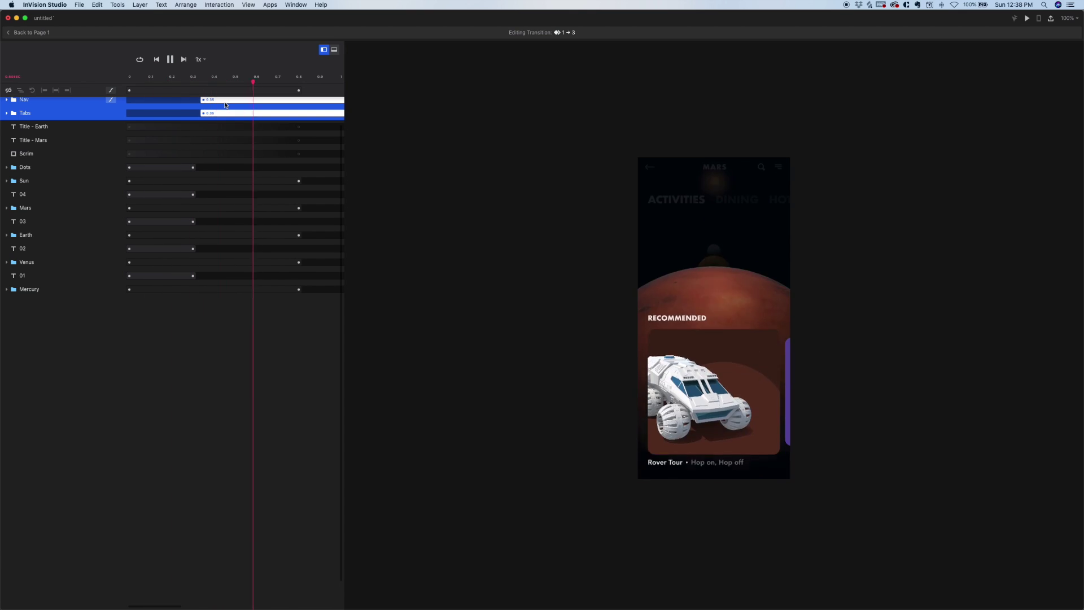
pyautogui.scroll(2, 232, 136)
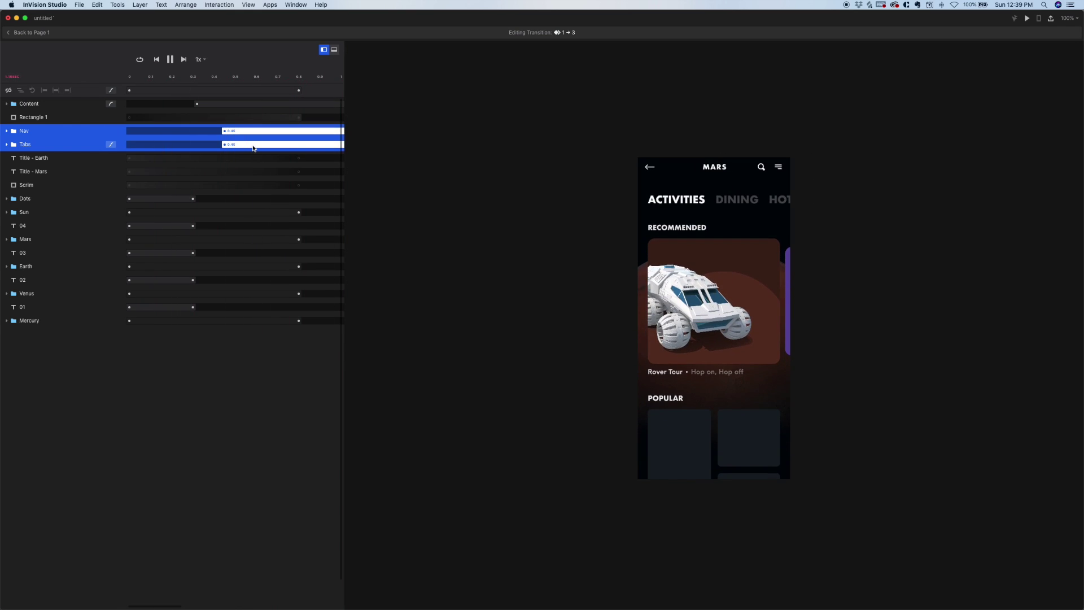
pyautogui.press('space')
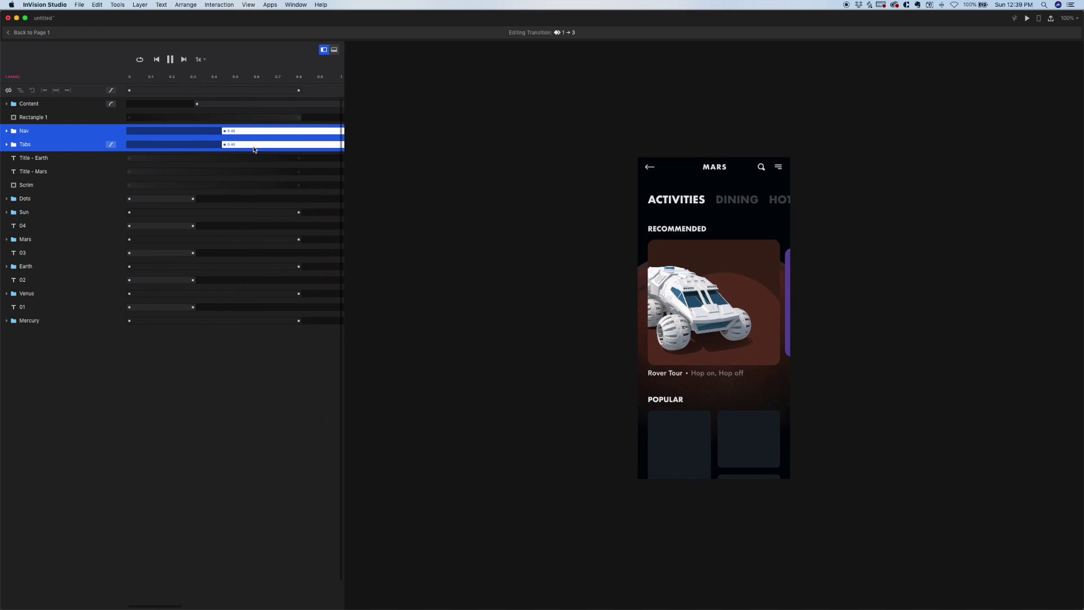
# Delay only the Mars group's opacity animation to start at 0.36 s, check the playback and return to the screens
pyautogui.click(642, 280)
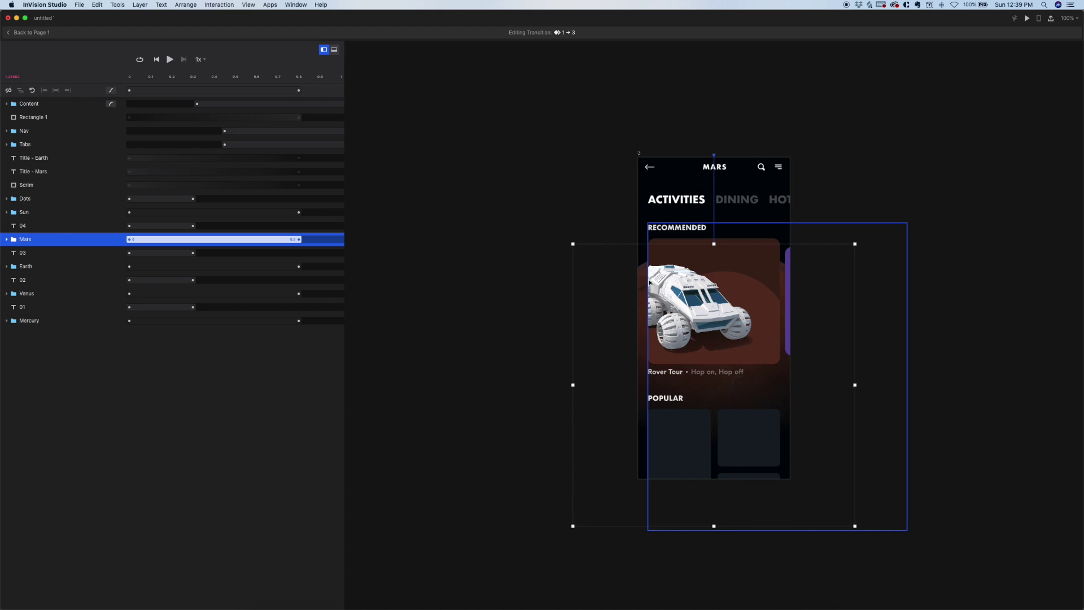
pyautogui.press('space')
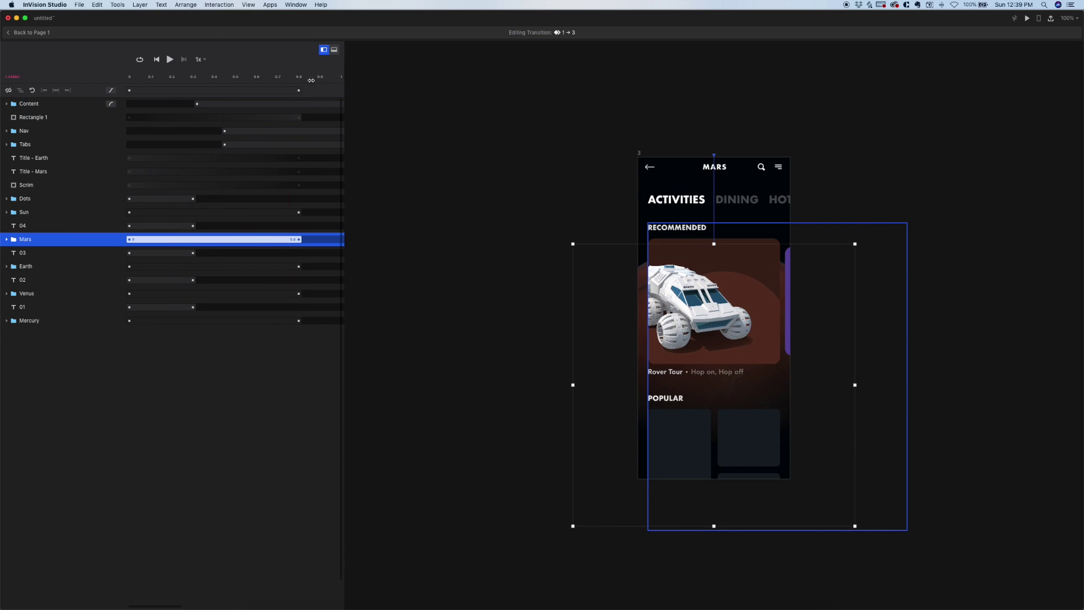
pyautogui.moveTo(328, 78); pyautogui.dragTo(127, 112)
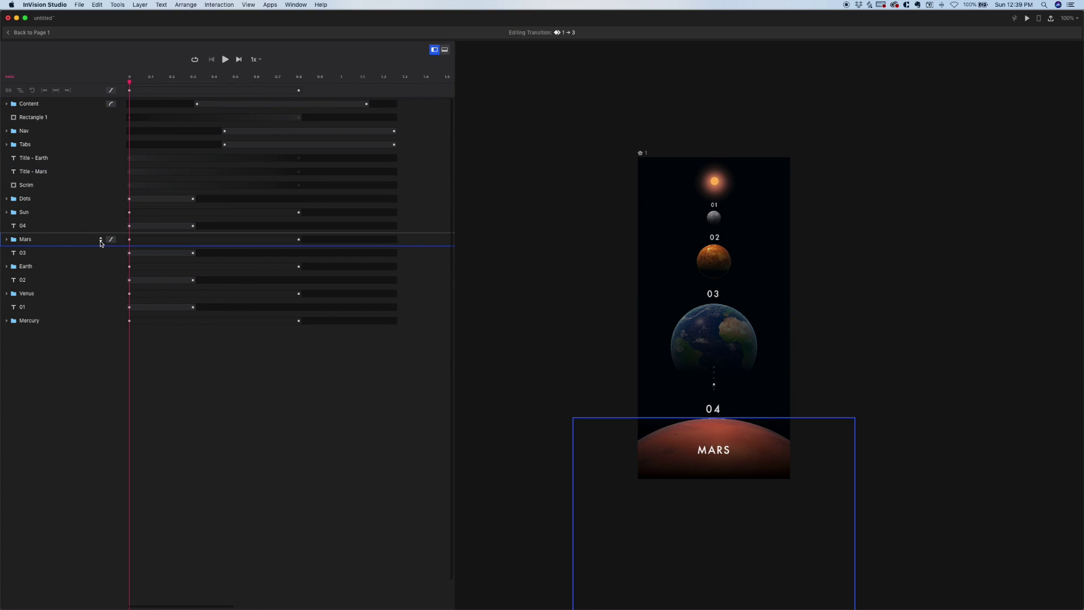
pyautogui.click(101, 240)
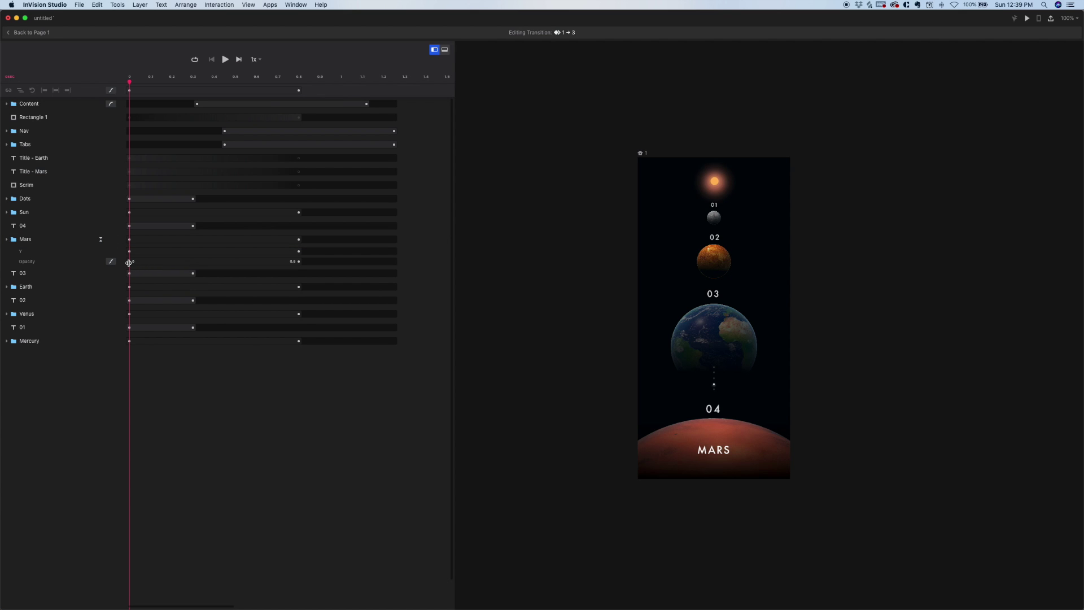
pyautogui.moveTo(128, 262); pyautogui.dragTo(137, 263)
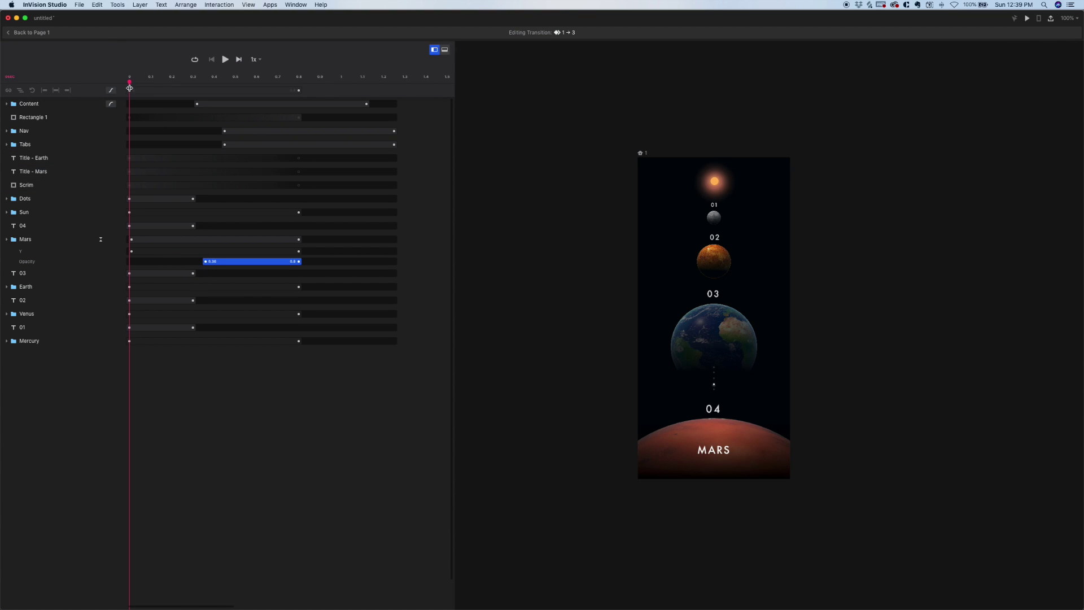
pyautogui.moveTo(144, 85); pyautogui.dragTo(168, 78)
pyautogui.press('space')
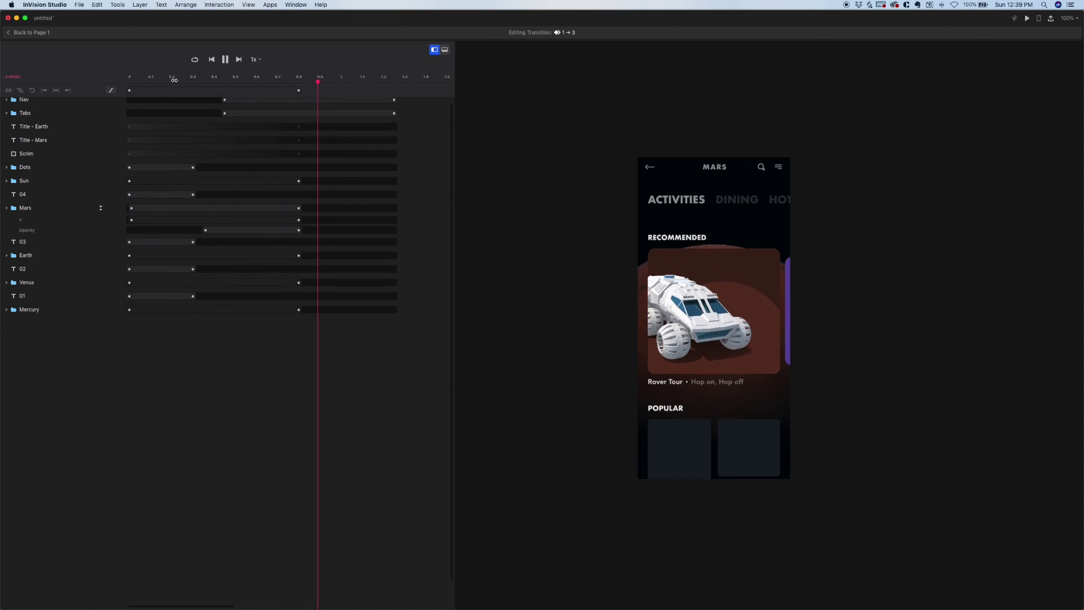
pyautogui.scroll(-3, 175, 79)
pyautogui.scroll(-2, 174, 80)
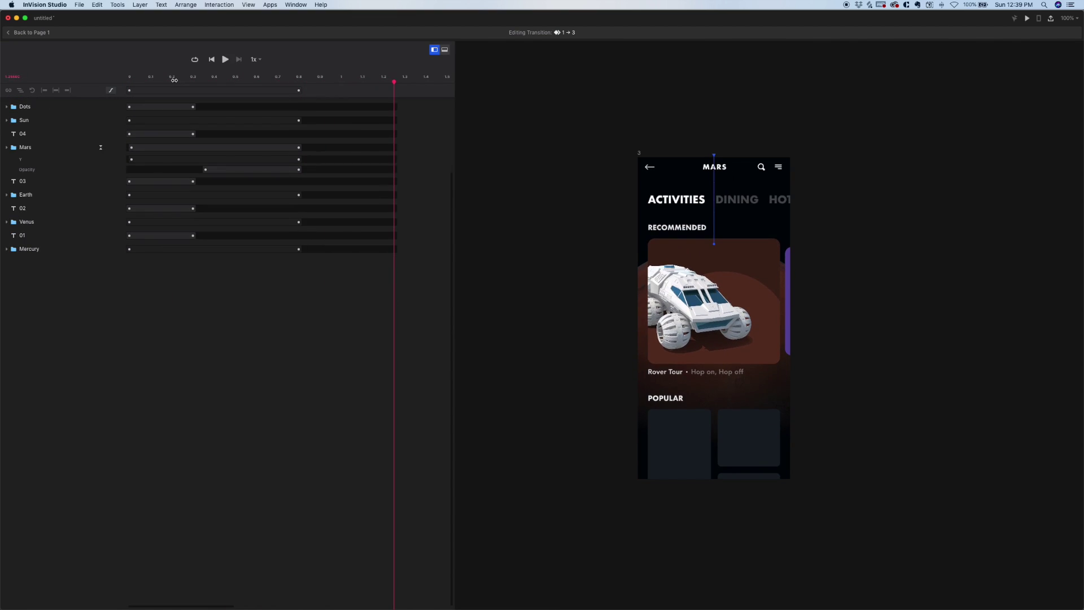
pyautogui.press('space')
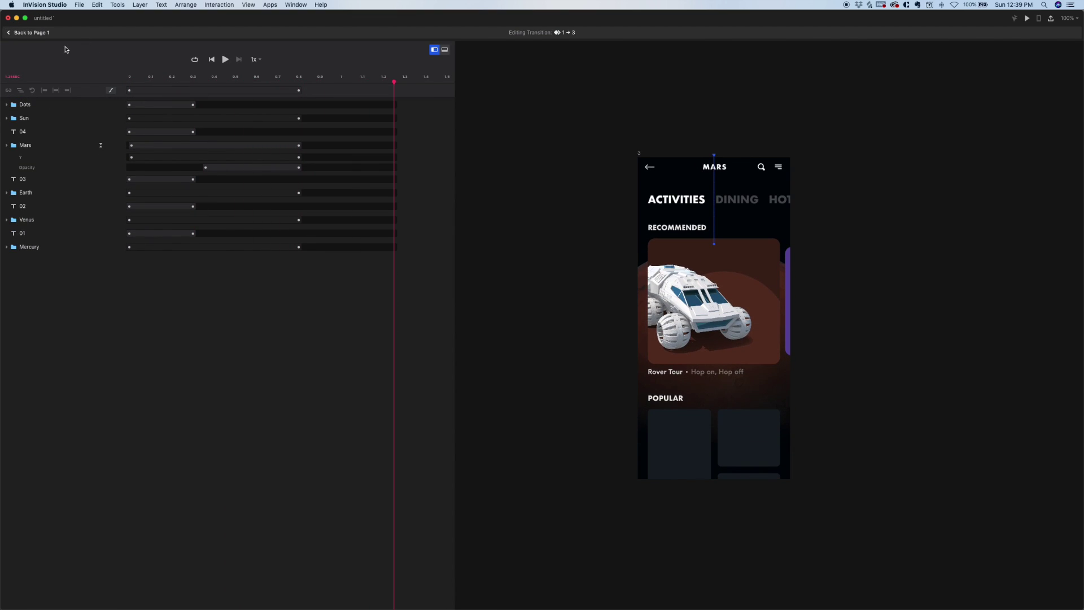
pyautogui.press('Escape')
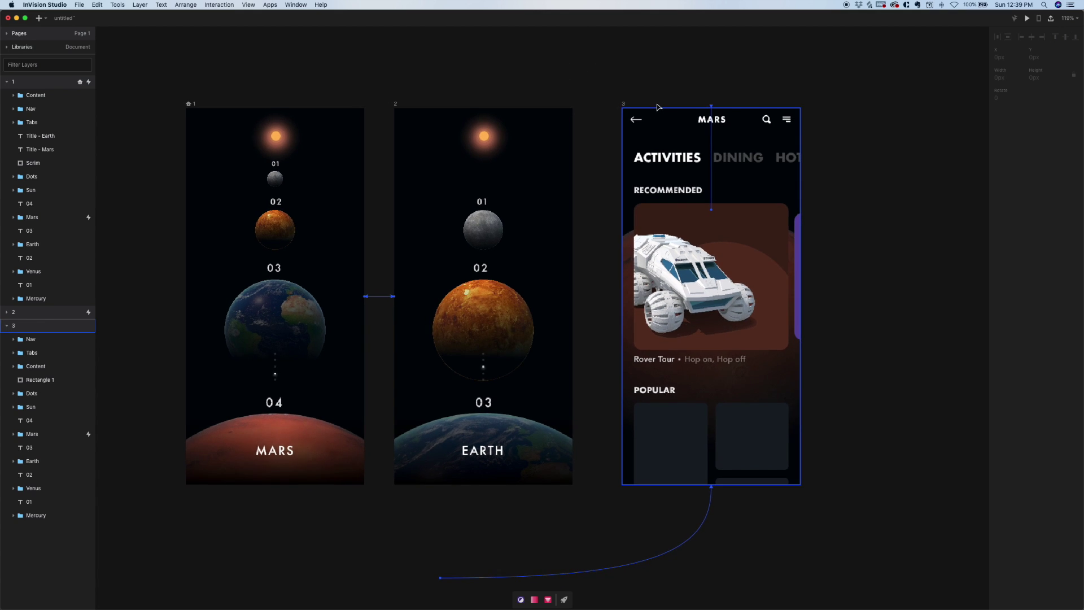
# Link screen 3's back icon to screen 1 with a tap-triggered 0.8 s Motion transition and open its timeline
pyautogui.scroll(-2, 618, 105)
pyautogui.moveTo(578, 82); pyautogui.dragTo(635, 85)
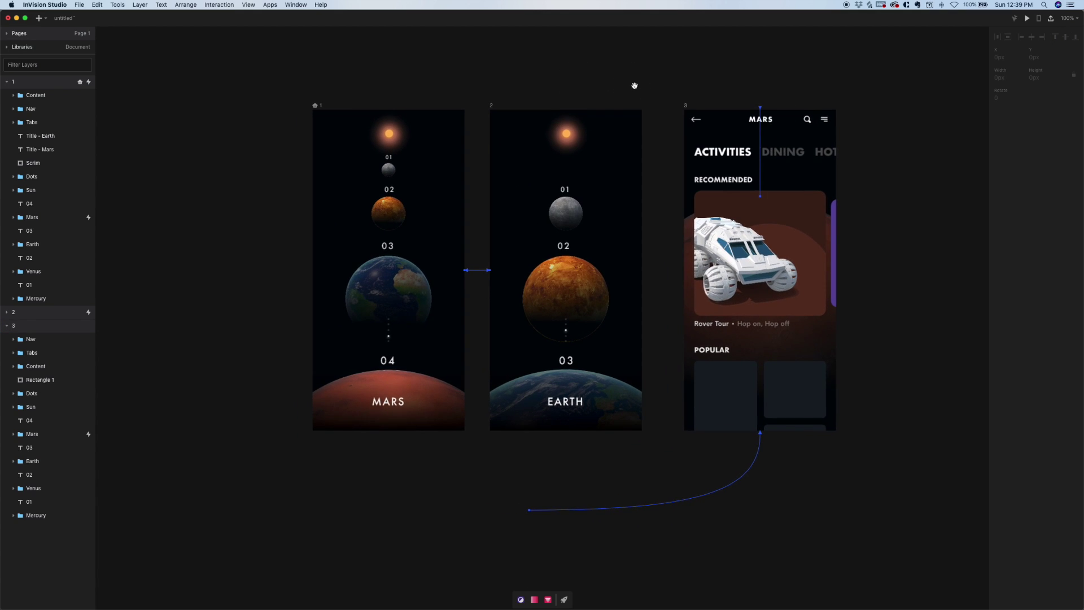
pyautogui.doubleClick(693, 121)
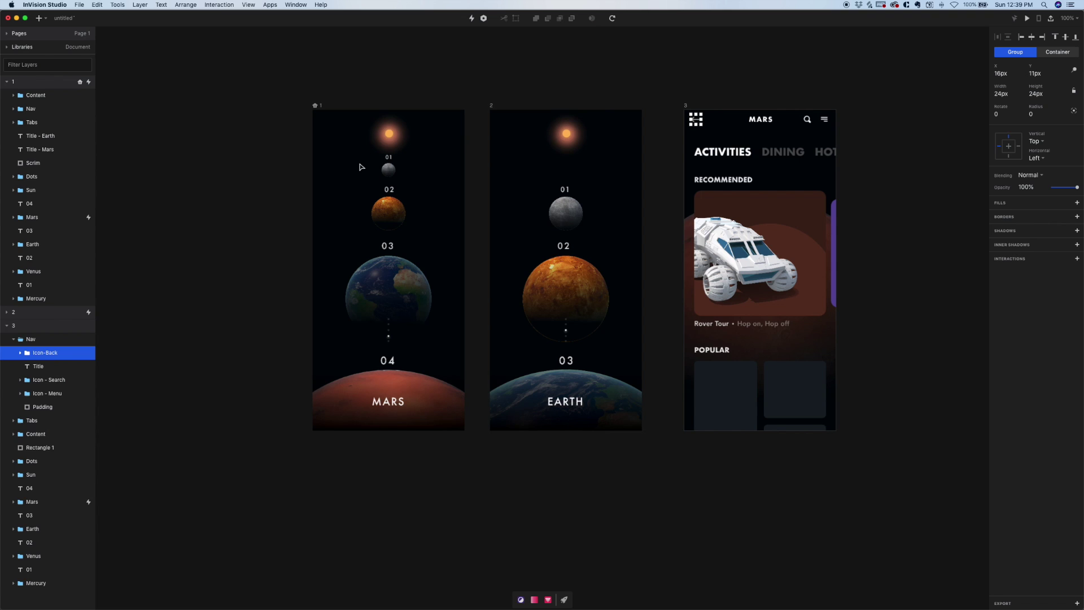
pyautogui.press('c')
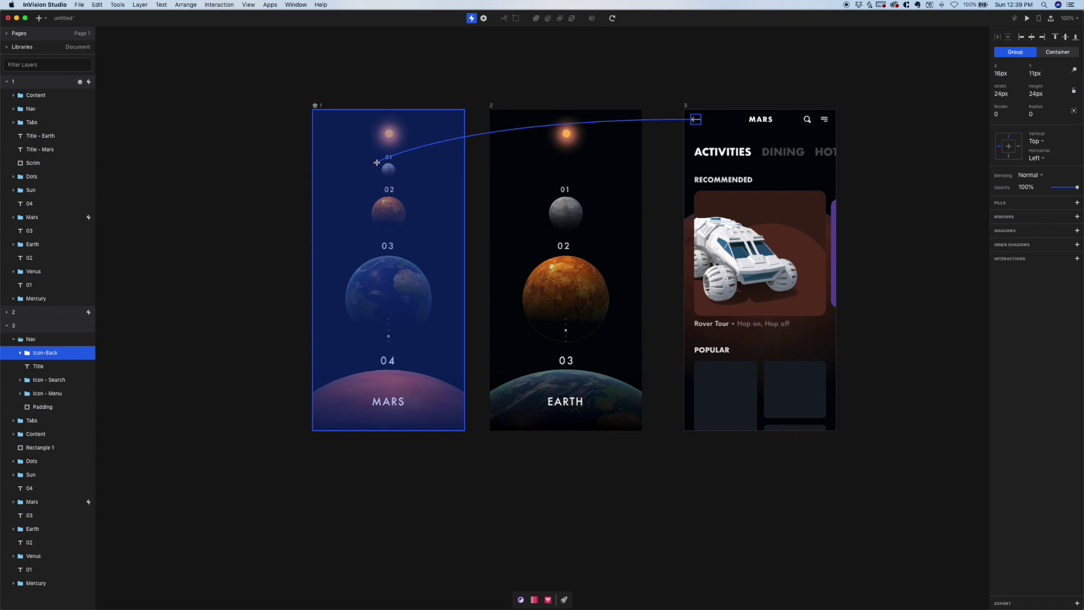
pyautogui.click(377, 163)
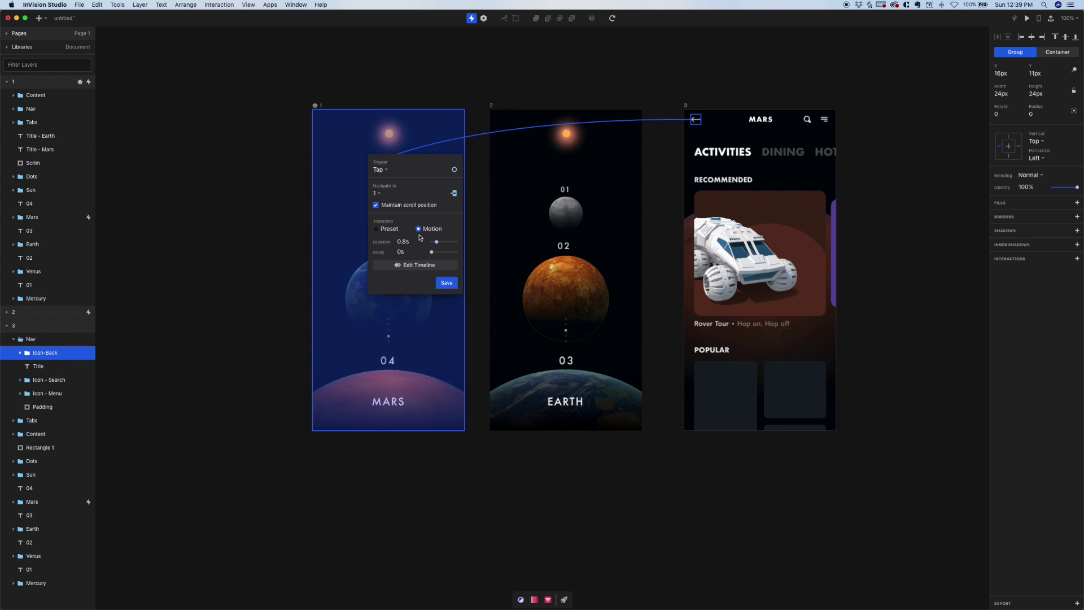
pyautogui.click(417, 268)
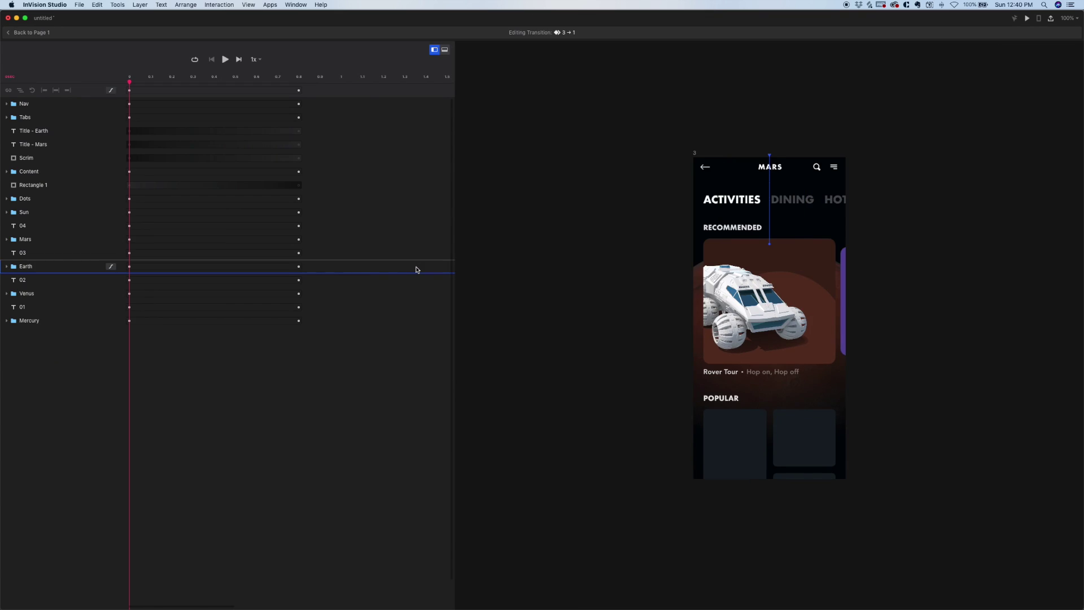
pyautogui.hscroll(-10, 613, 283)
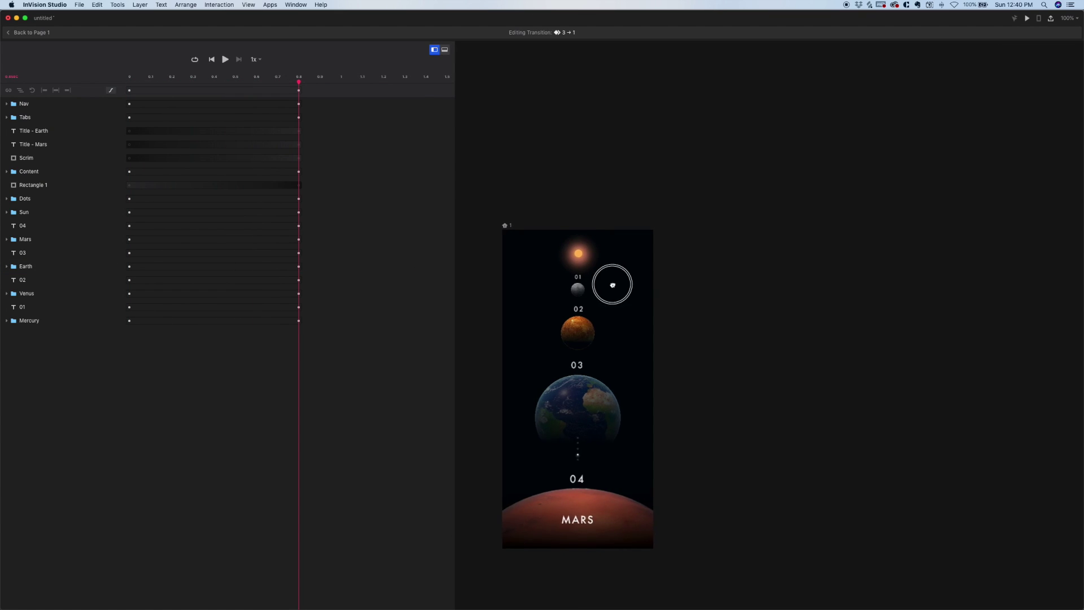
# Shorten the Nav and Tabs animations in the screen 3 to 1 transition to end at about 0.44 s and play it back
pyautogui.press('space')
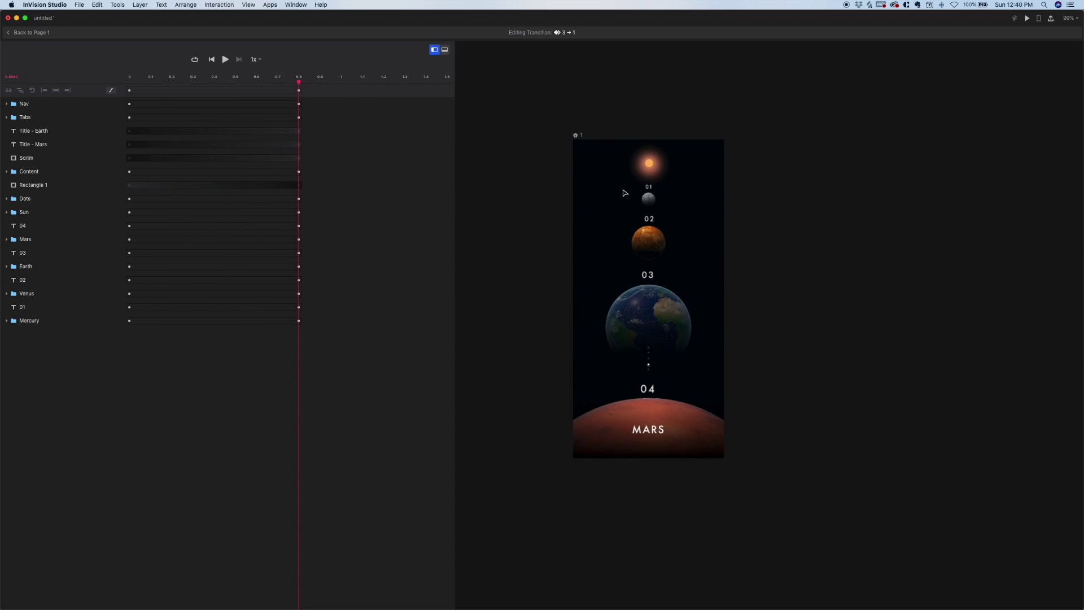
pyautogui.click(628, 181)
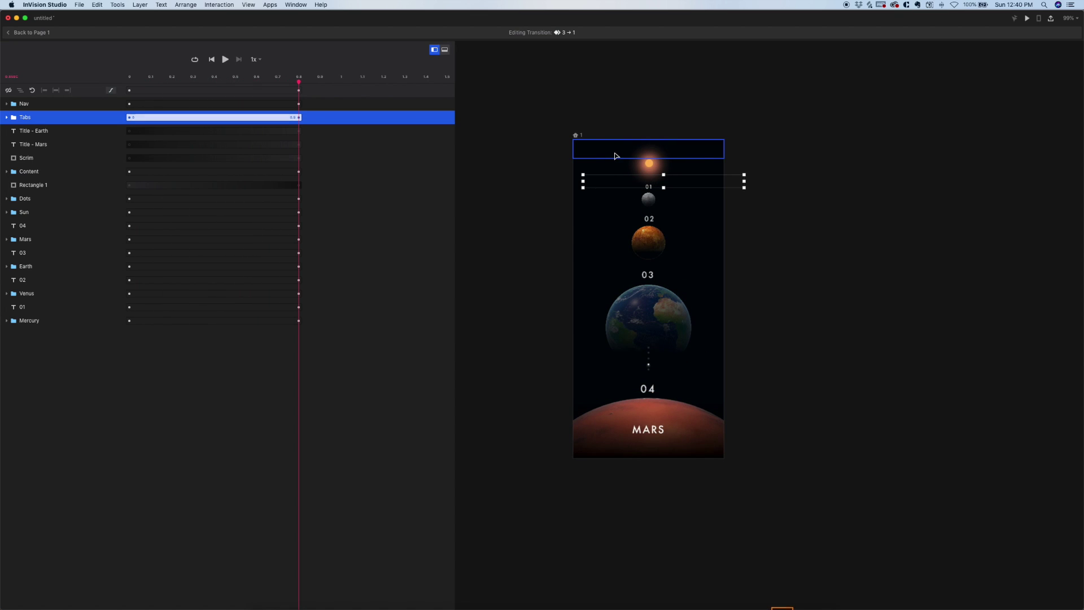
pyautogui.keyDown('shift'); pyautogui.click(615, 155); pyautogui.keyUp('shift')
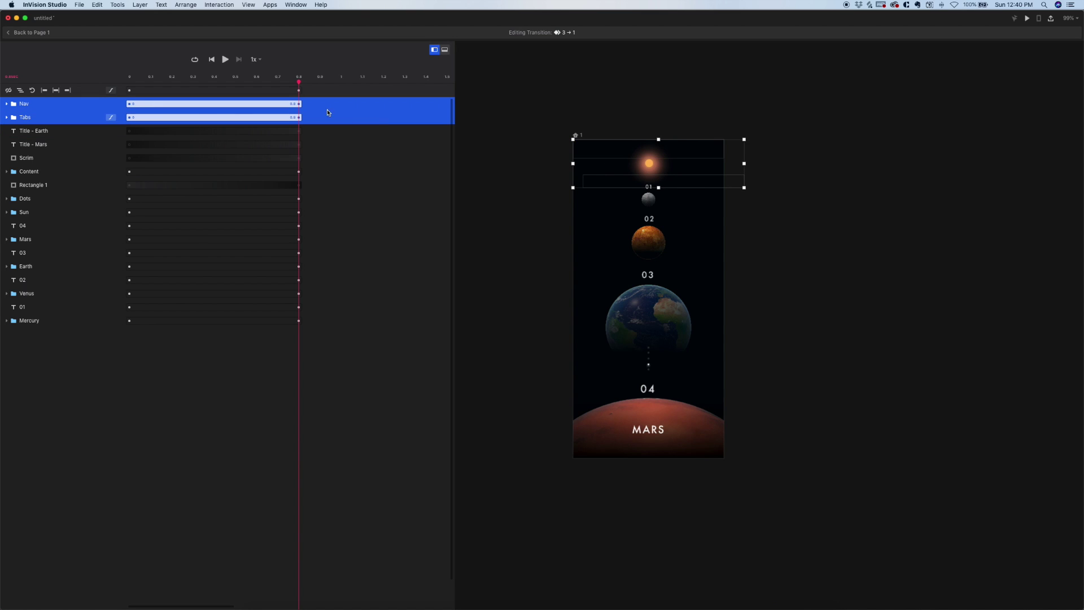
pyautogui.moveTo(300, 105); pyautogui.dragTo(247, 108)
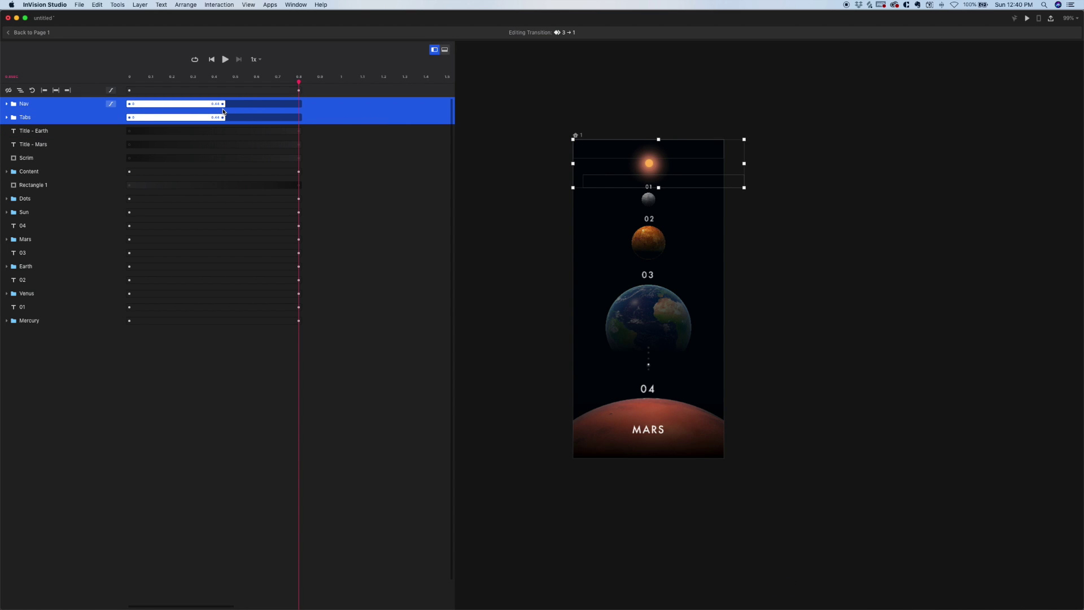
pyautogui.press('space')
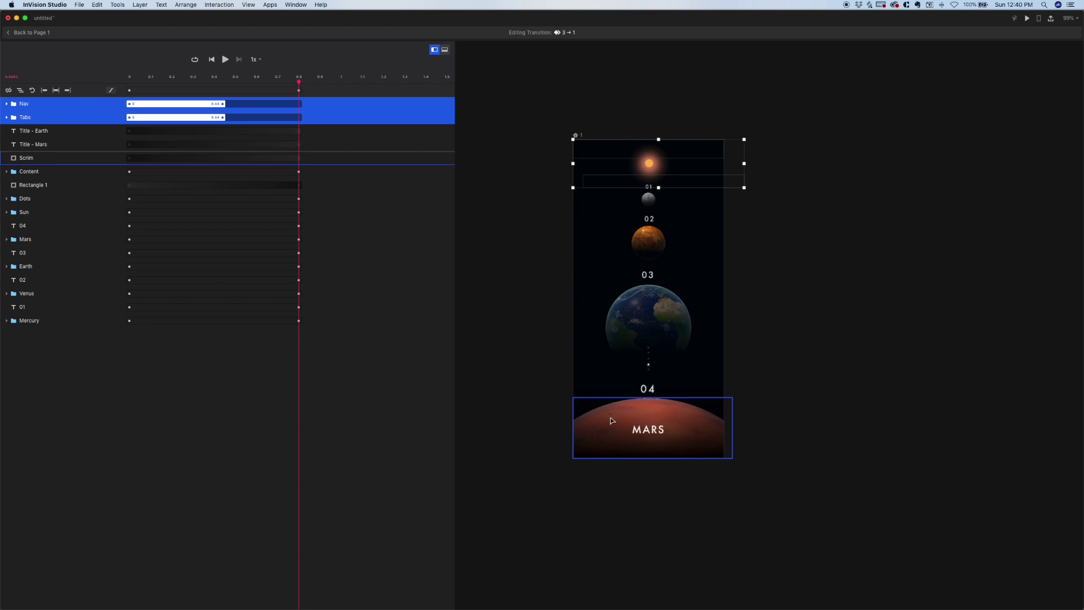
# Delay the Mars animation to start at 0.2 s and the Earth, Venus and Mercury animations to start at about 0.28 s
pyautogui.click(610, 425)
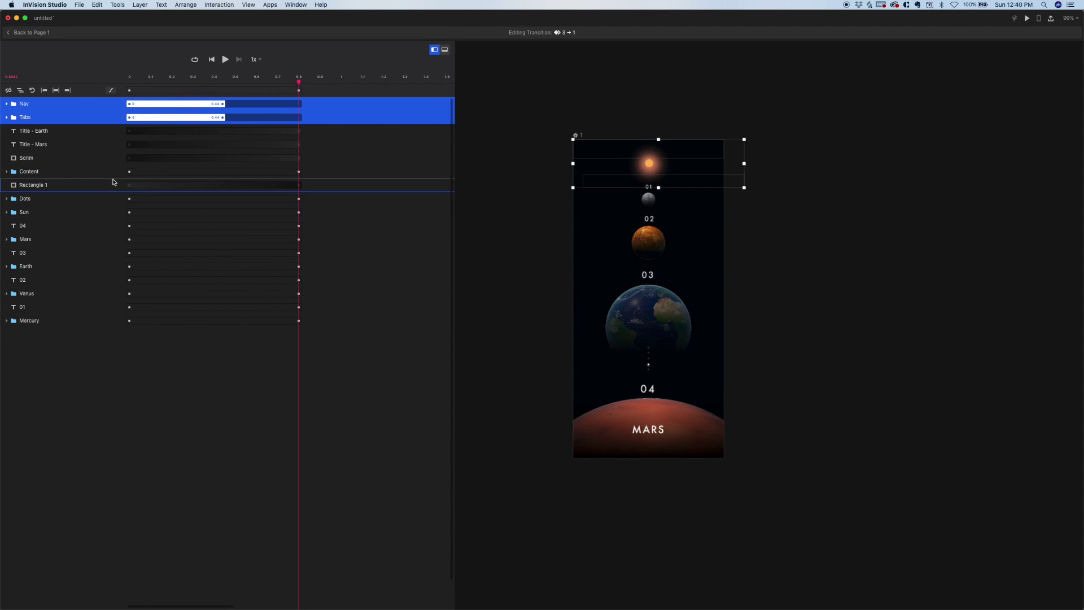
pyautogui.moveTo(152, 243); pyautogui.dragTo(191, 241)
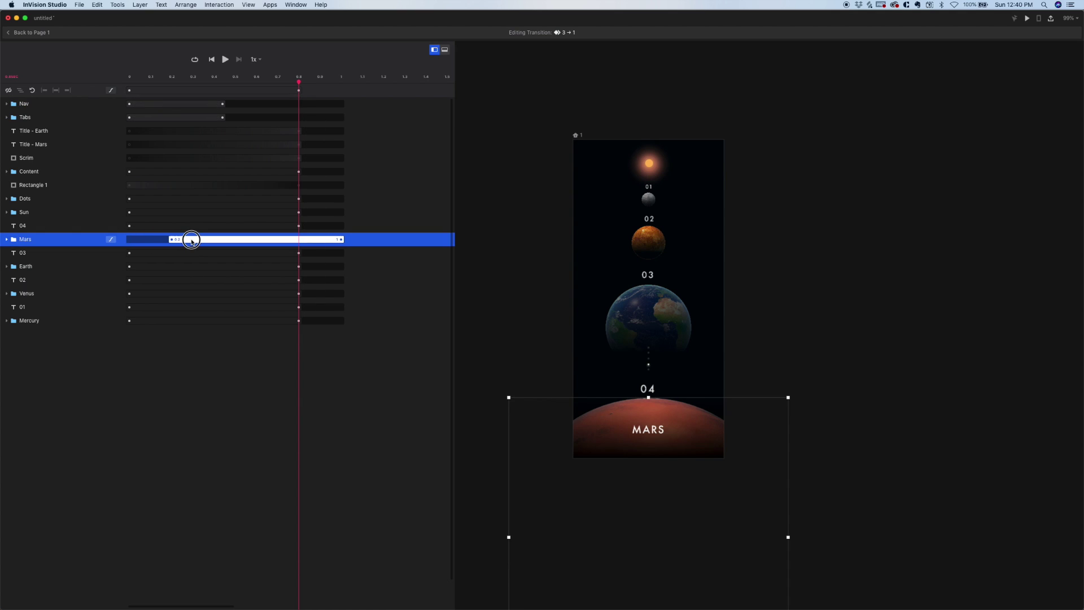
pyautogui.press('space')
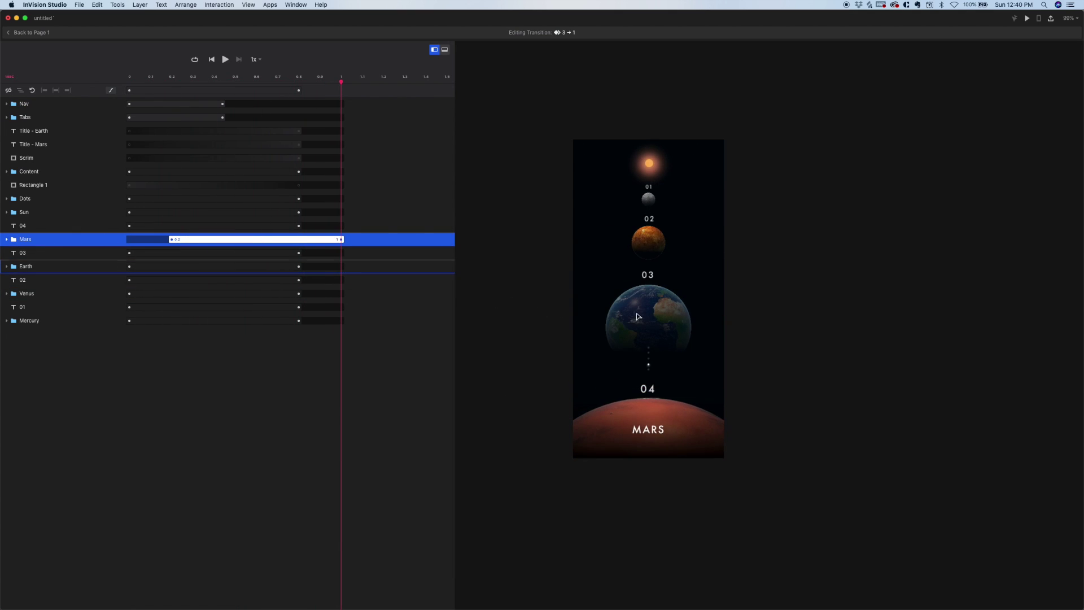
pyautogui.click(640, 315)
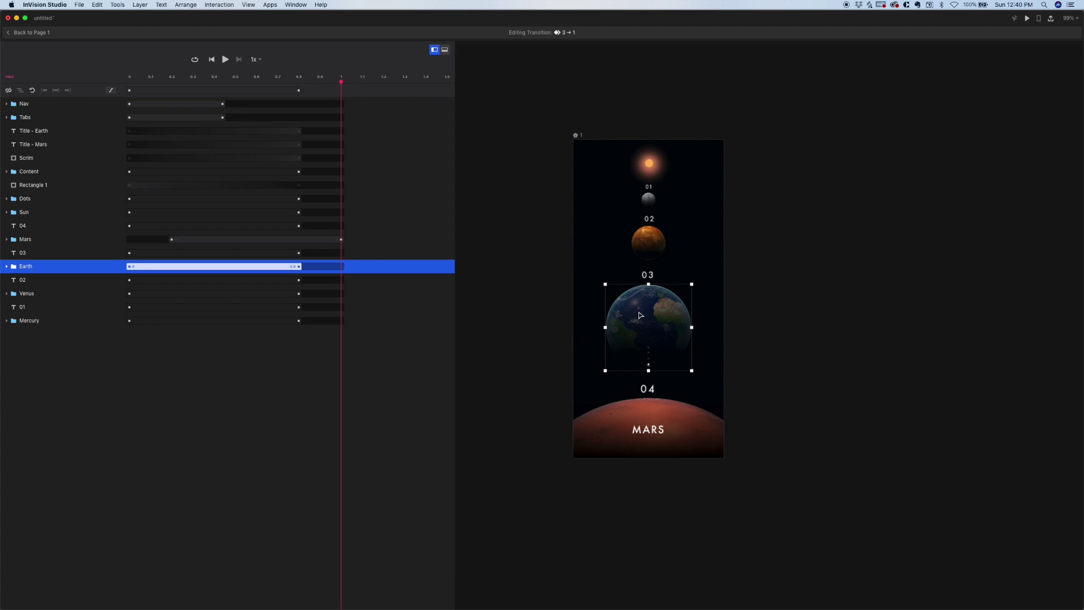
pyautogui.keyDown('shift'); pyautogui.click(648, 245); pyautogui.keyUp('shift')
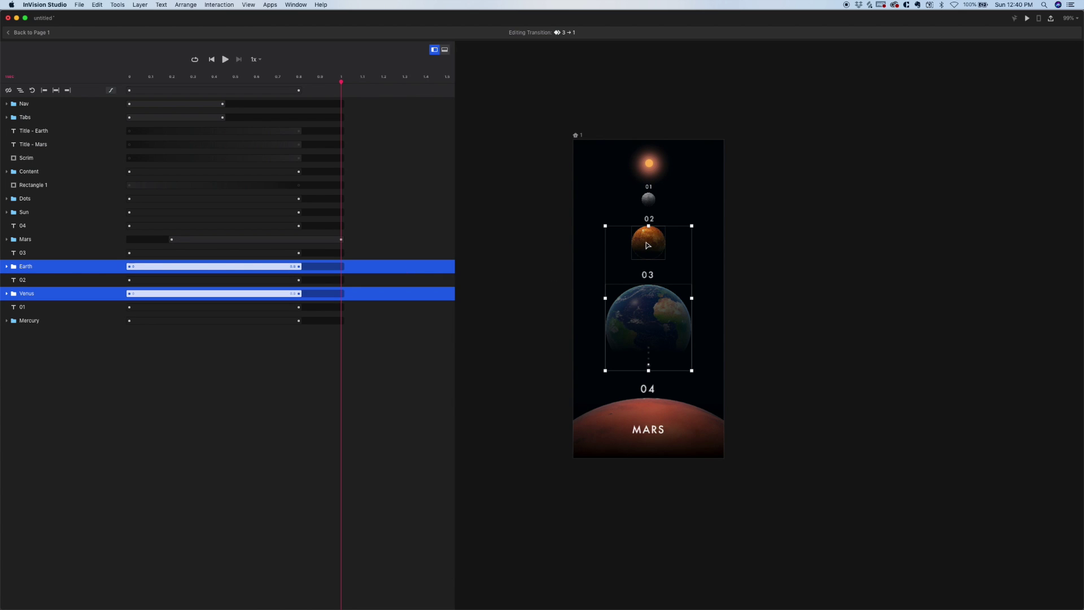
pyautogui.keyDown('shift'); pyautogui.click(653, 203); pyautogui.keyUp('shift')
pyautogui.moveTo(175, 265); pyautogui.dragTo(218, 264)
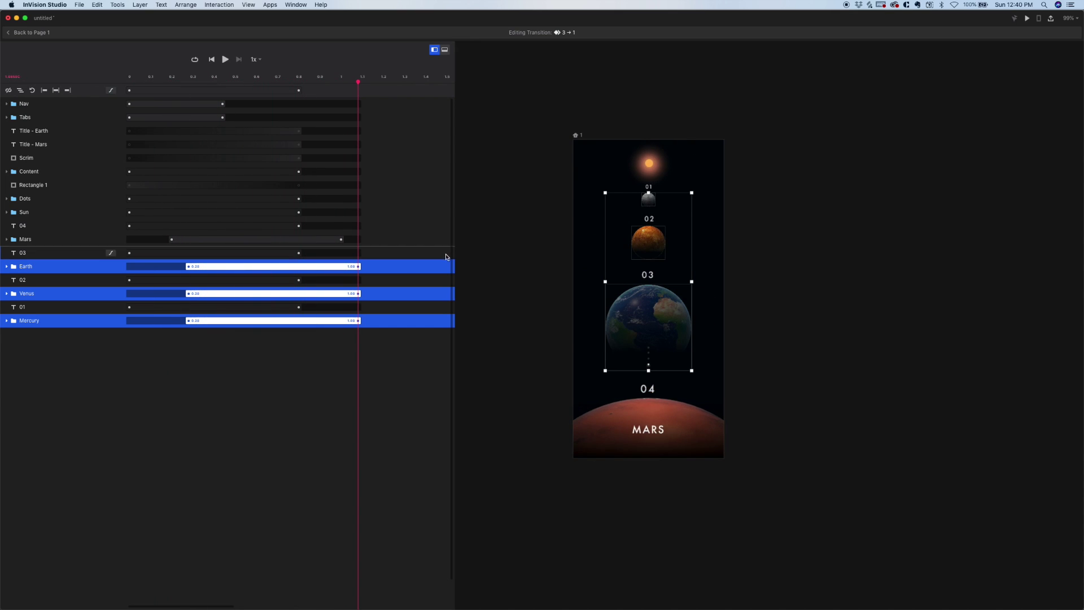
# Delay the number labels 01 to 04 and the Dots group to start at about 0.53 s, checking the playback
pyautogui.click(650, 191)
pyautogui.keyDown('shift'); pyautogui.click(652, 219); pyautogui.keyUp('shift')
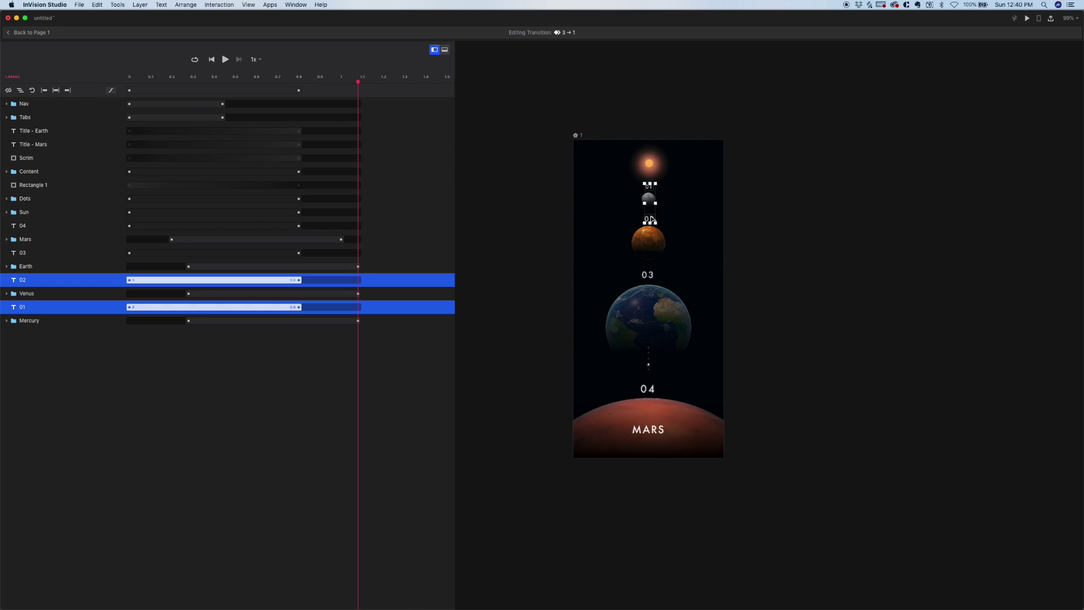
pyautogui.keyDown('shift'); pyautogui.click(650, 275); pyautogui.keyUp('shift')
pyautogui.keyDown('shift'); pyautogui.click(649, 391); pyautogui.keyUp('shift')
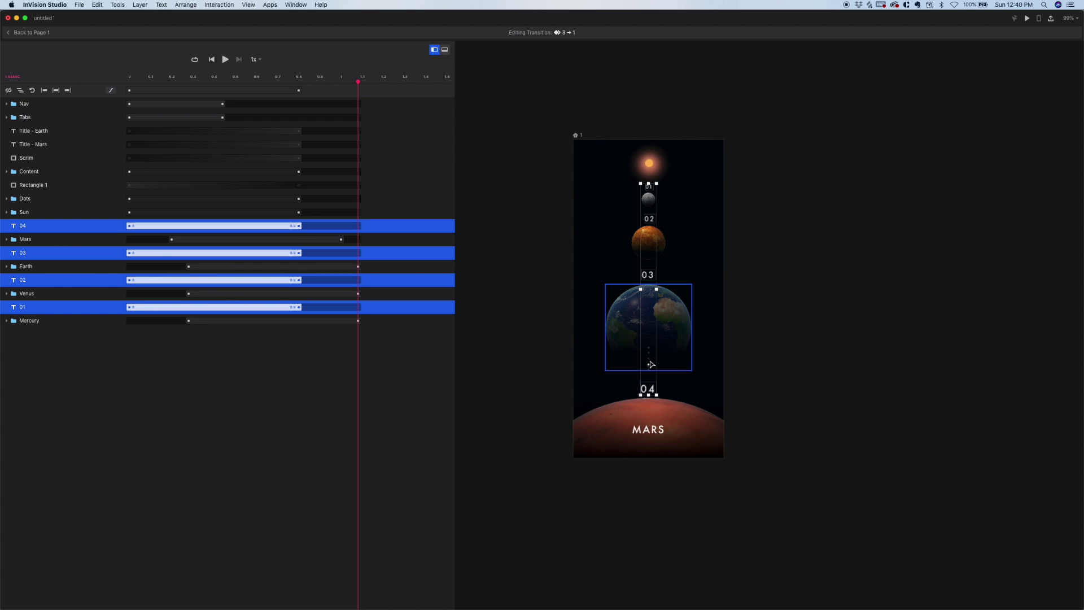
pyautogui.keyDown('shift'); pyautogui.click(650, 366); pyautogui.keyUp('shift')
pyautogui.moveTo(167, 201); pyautogui.dragTo(219, 196)
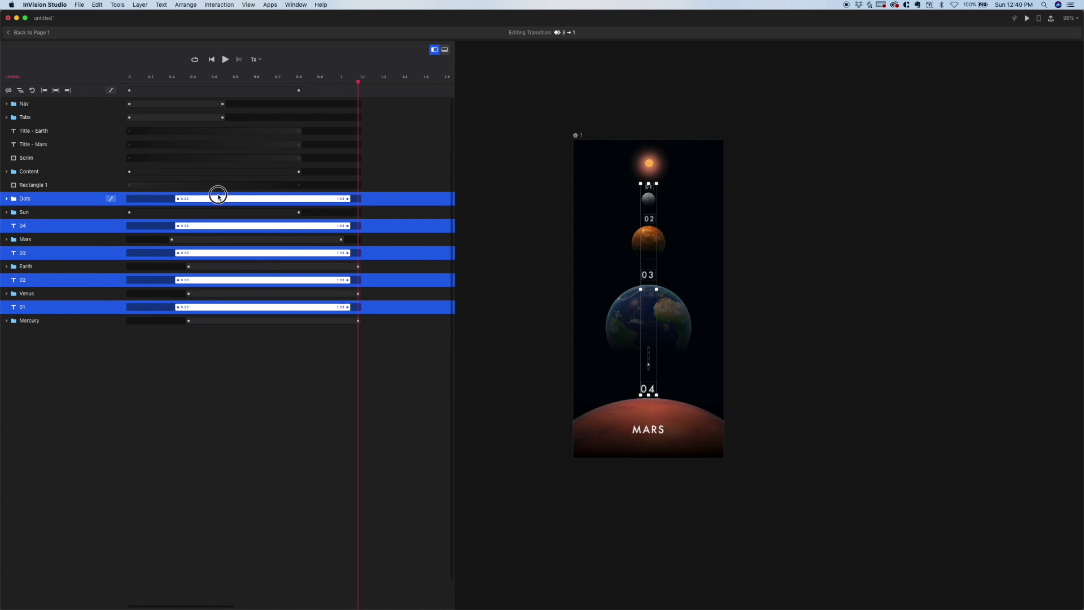
pyautogui.press('space')
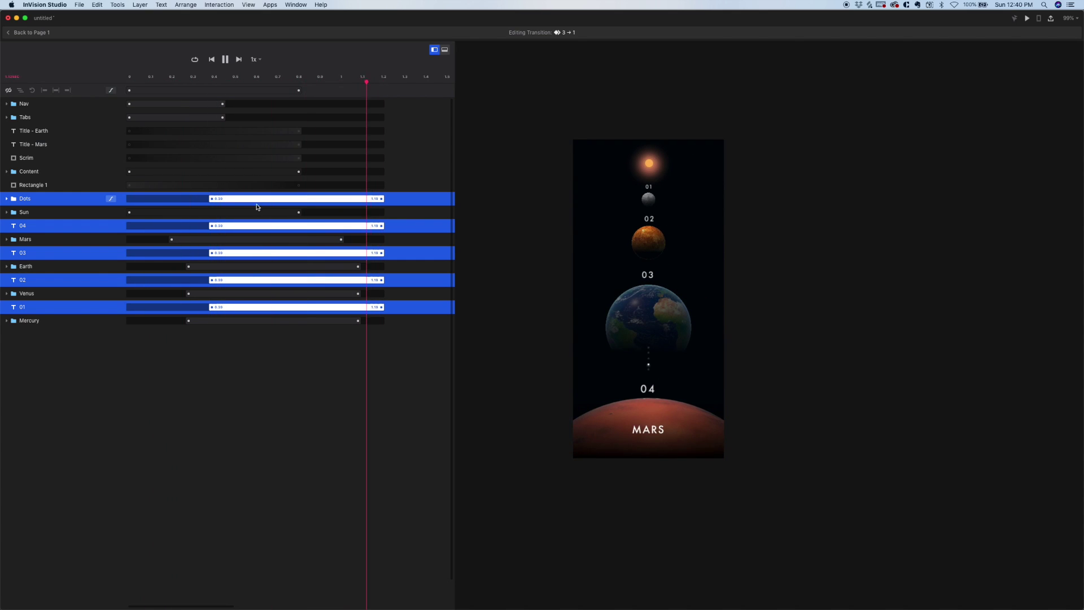
pyautogui.moveTo(266, 198); pyautogui.dragTo(269, 200)
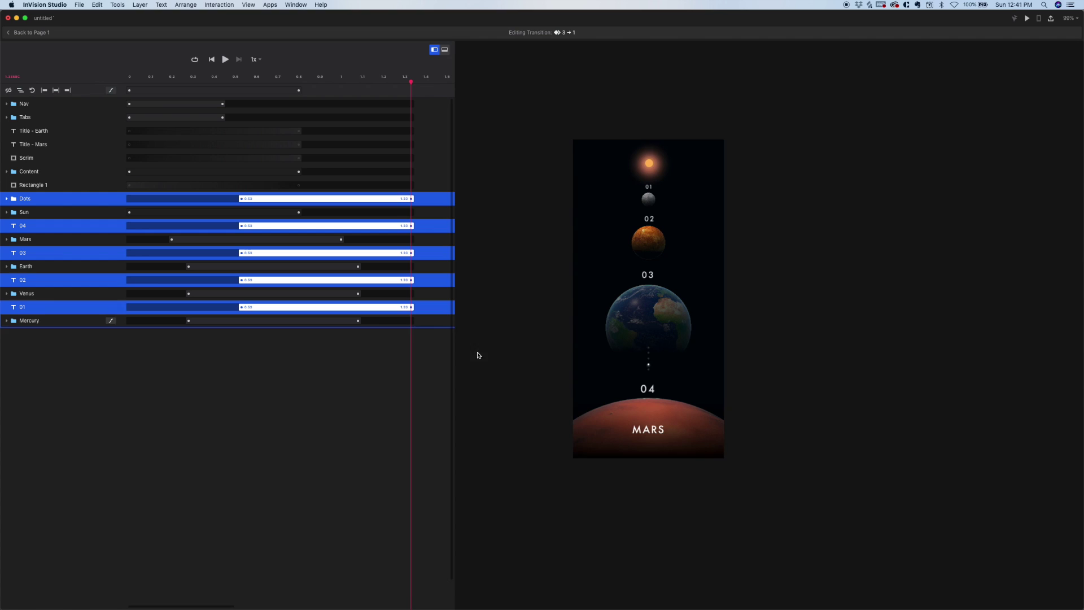
# Inspect the planet title layers in the timeline and replay the transition to examine the MARS title's timing
pyautogui.click(644, 435)
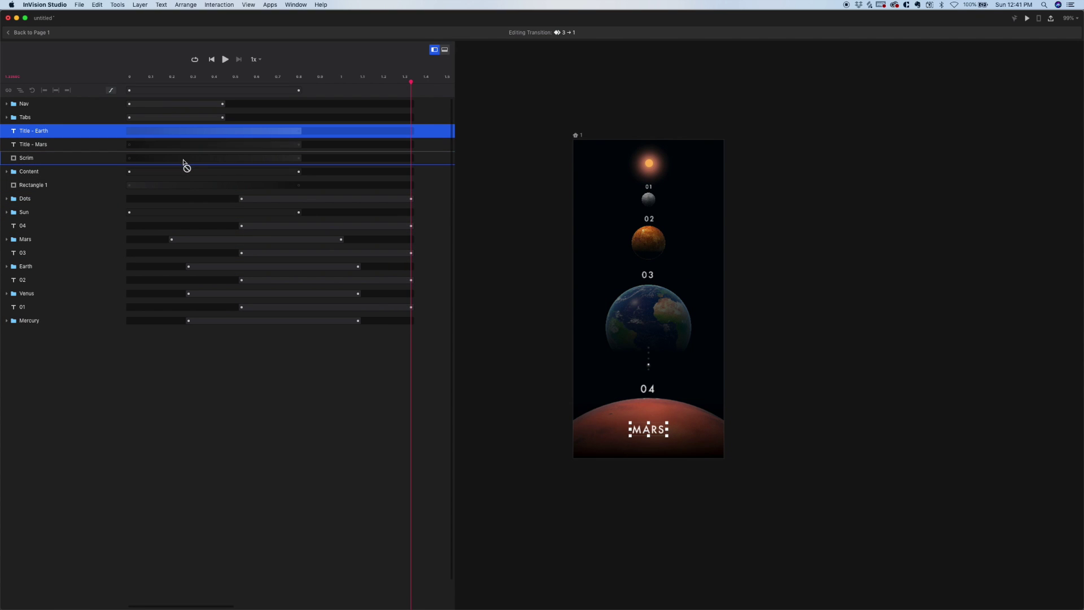
pyautogui.click(102, 146)
pyautogui.scroll(-1, 140, 133)
pyautogui.press('space')
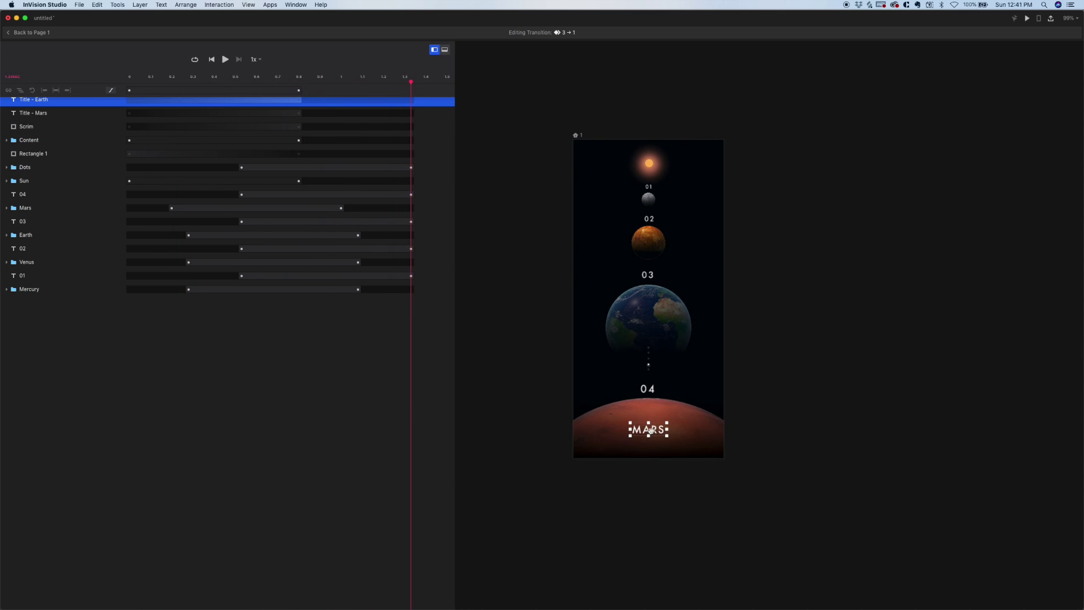
pyautogui.scroll(1, 152, 220)
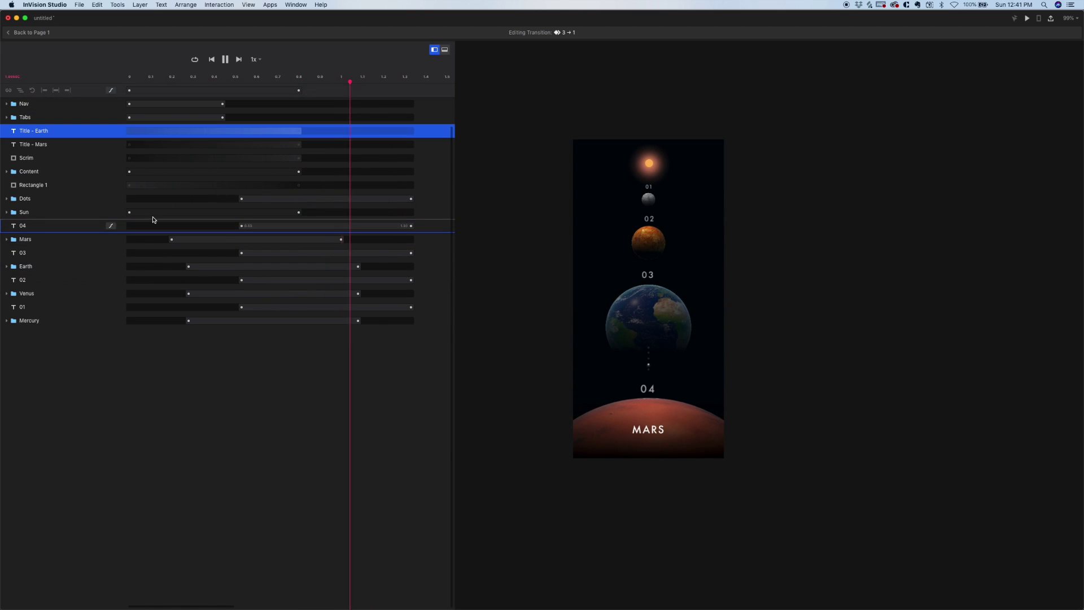
pyautogui.click(65, 144)
pyautogui.click(58, 134)
pyautogui.scroll(-3, 302, 196)
pyautogui.press('space')
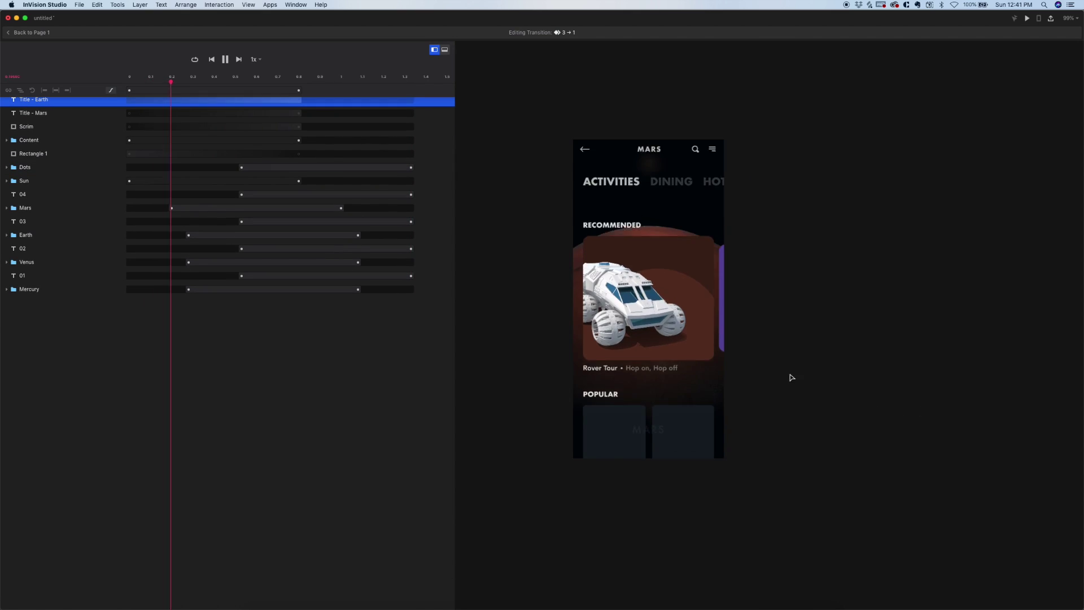
pyautogui.press('space')
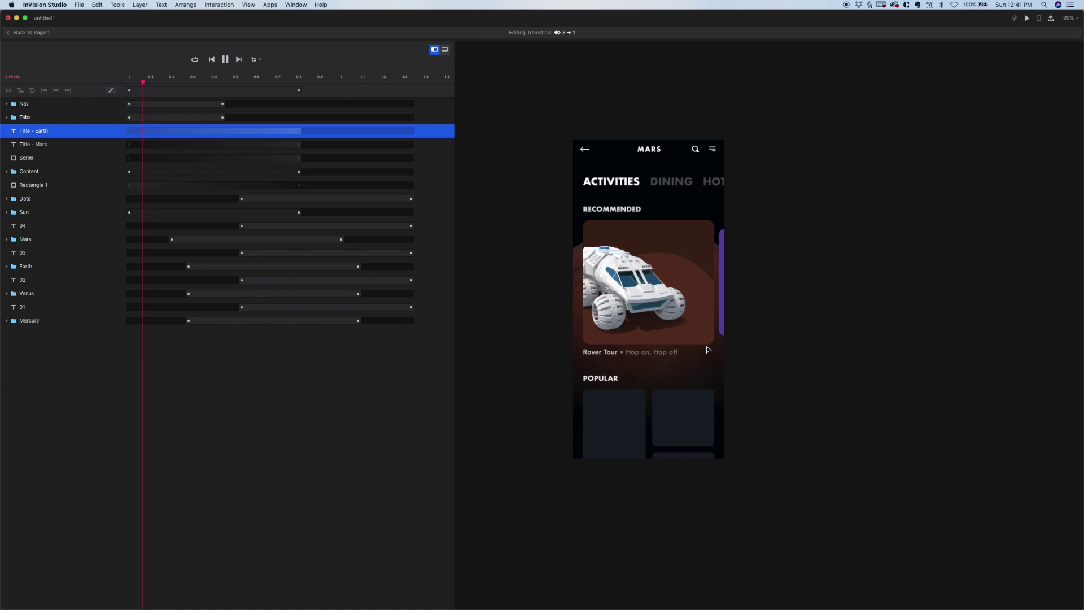
# Delay the Sun animation to start at about 0.58 s and play back the transition
pyautogui.click(650, 165)
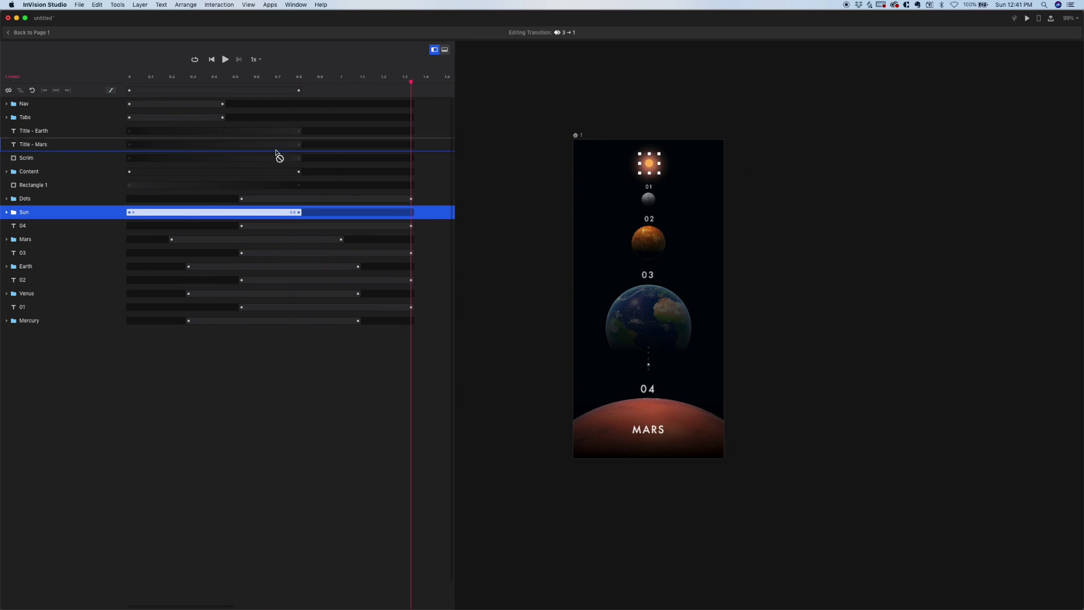
pyautogui.moveTo(179, 212); pyautogui.dragTo(287, 215)
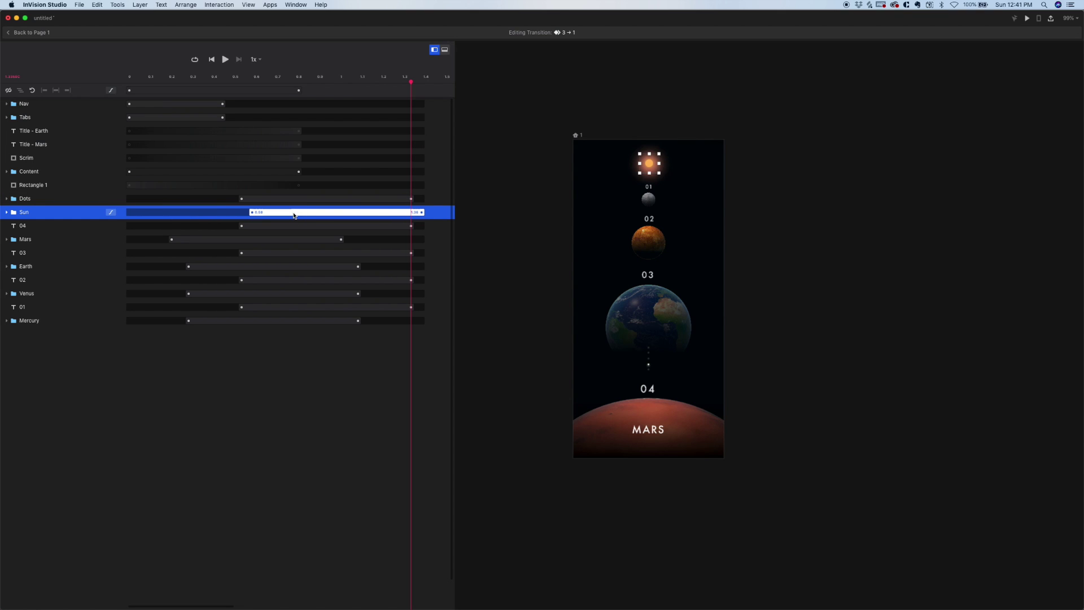
pyautogui.press('space')
pyautogui.press('space')
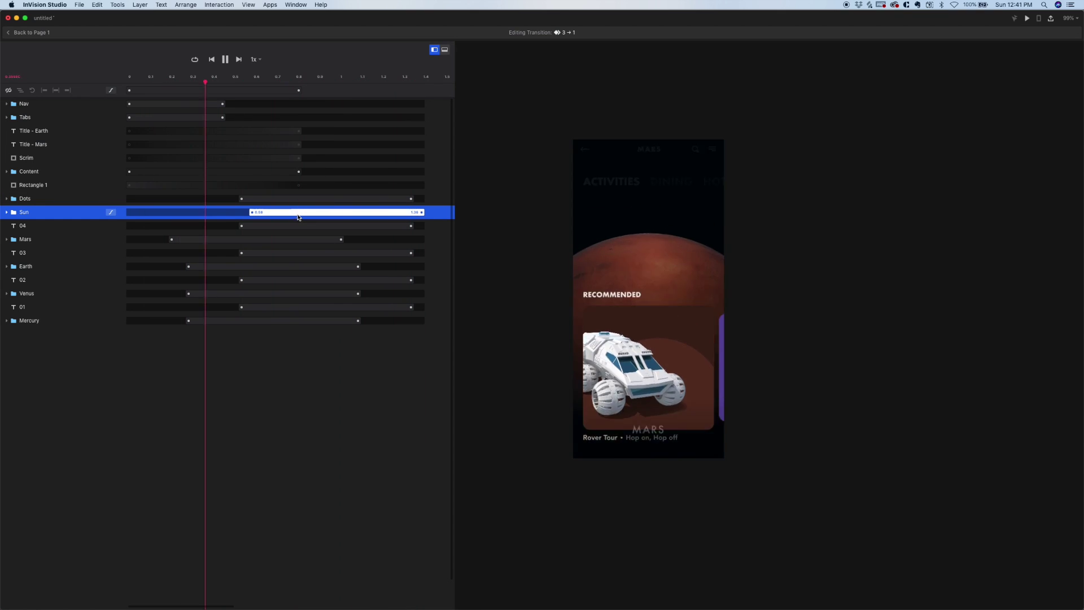
# Return to the screens, select screen 1 and launch the prototype preview
pyautogui.click(23, 32)
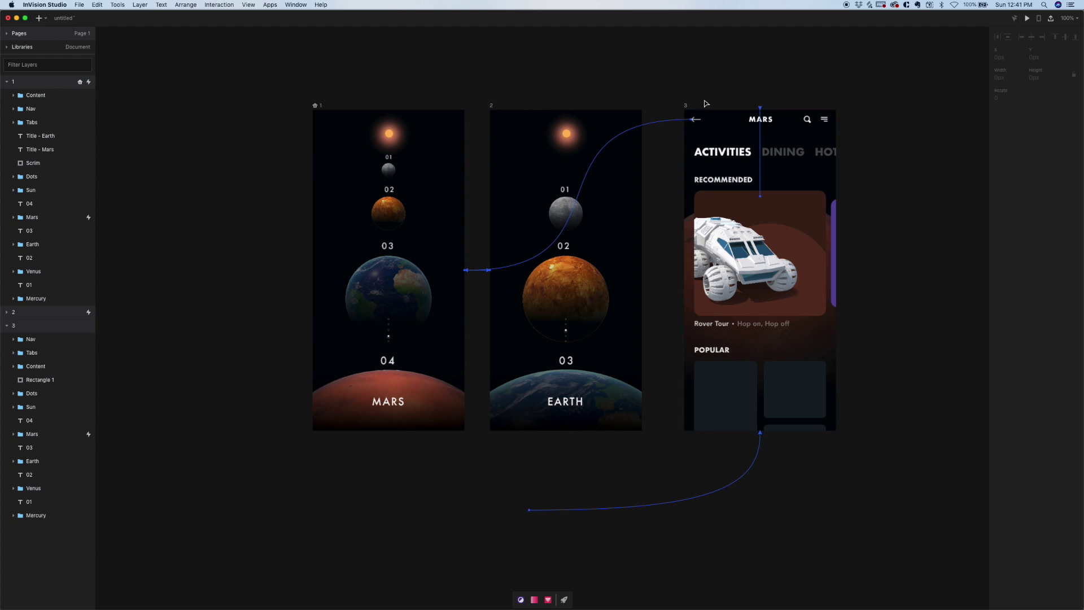
pyautogui.click(695, 120)
pyautogui.click(527, 70)
pyautogui.click(315, 105)
pyautogui.click(1026, 18)
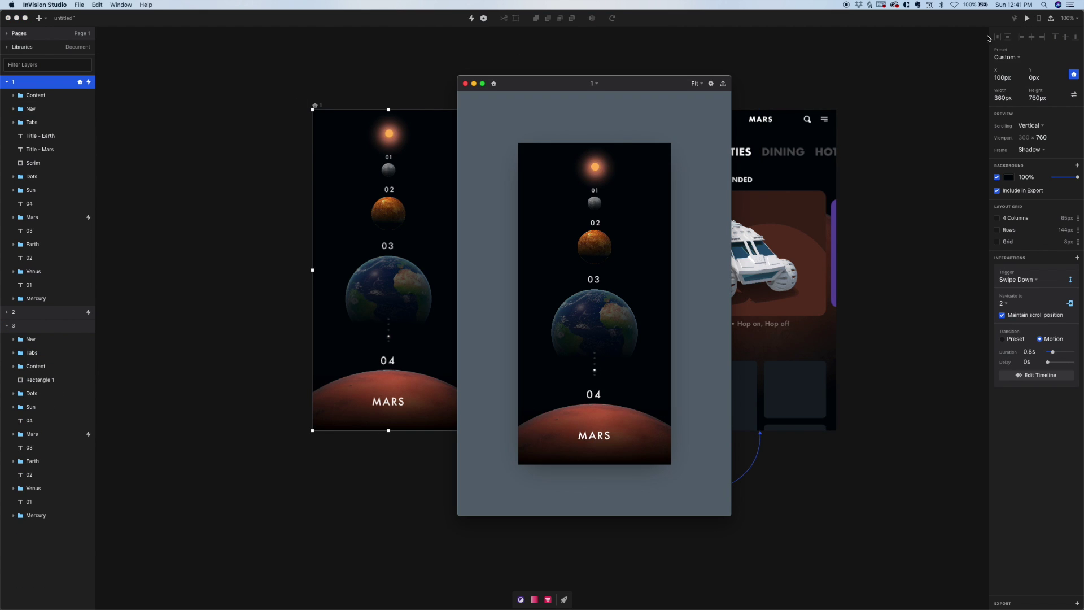
# Test the prototype by swiping between the planet screens, opening the Mars details screen and returning with the back arrow several times
pyautogui.moveTo(610, 180); pyautogui.dragTo(621, 237)
pyautogui.moveTo(625, 404); pyautogui.dragTo(615, 440)
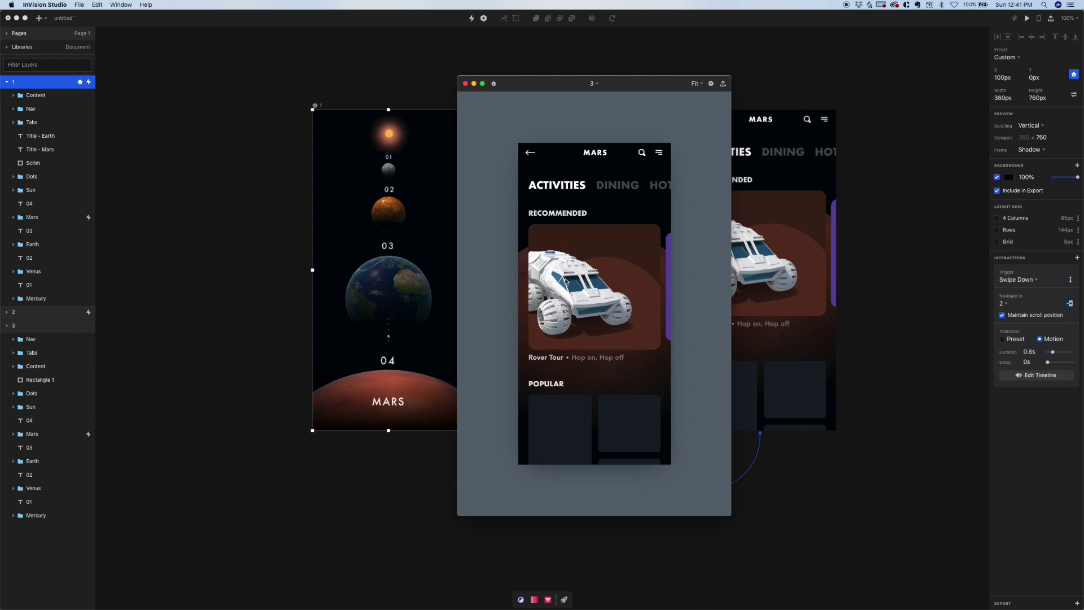
pyautogui.click(530, 153)
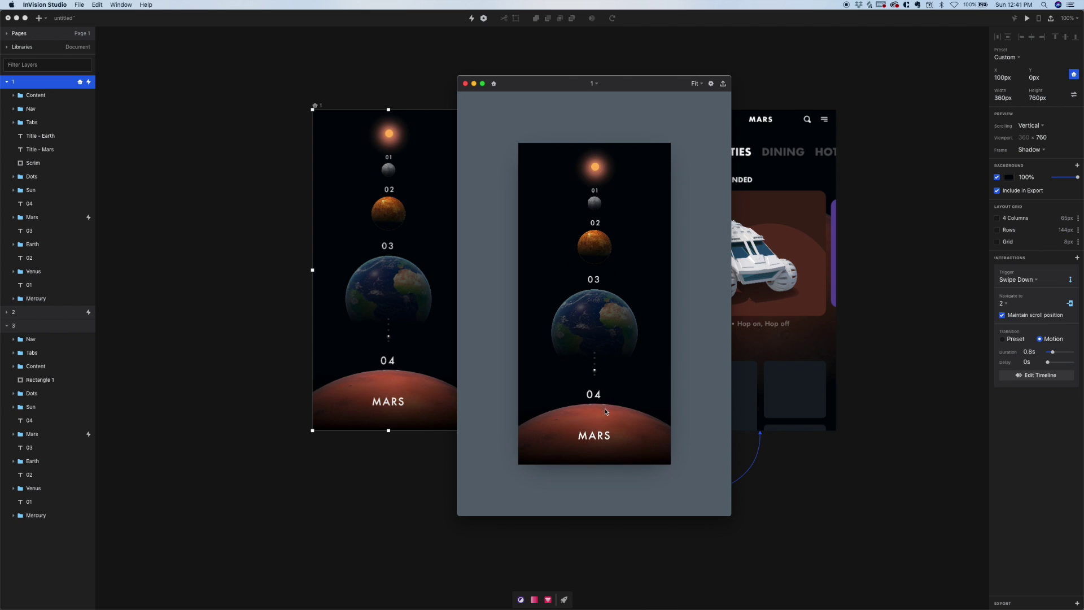
pyautogui.moveTo(606, 421); pyautogui.dragTo(608, 405)
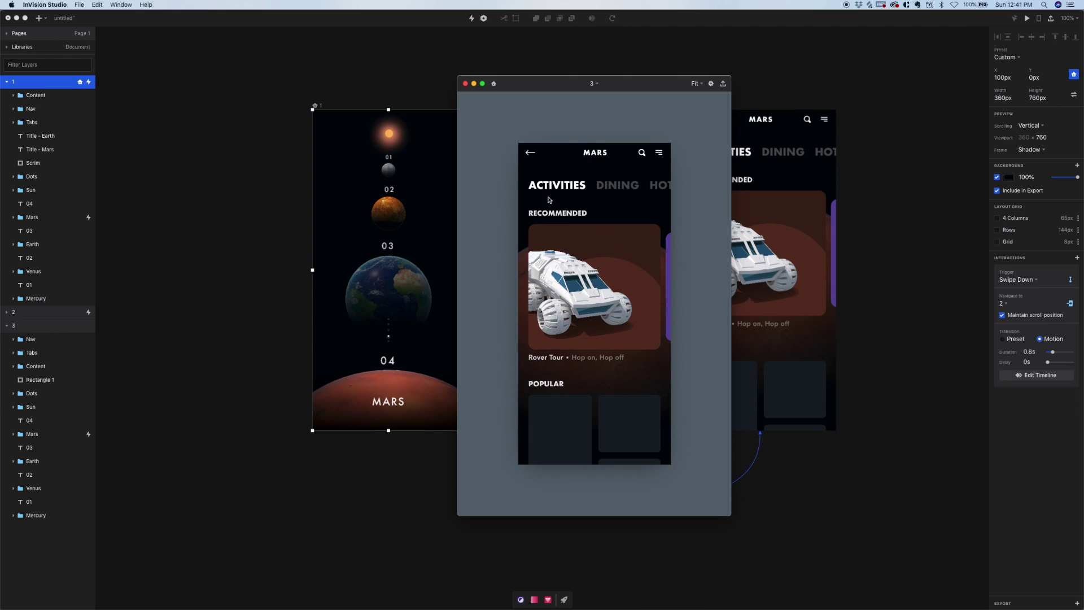
pyautogui.click(530, 153)
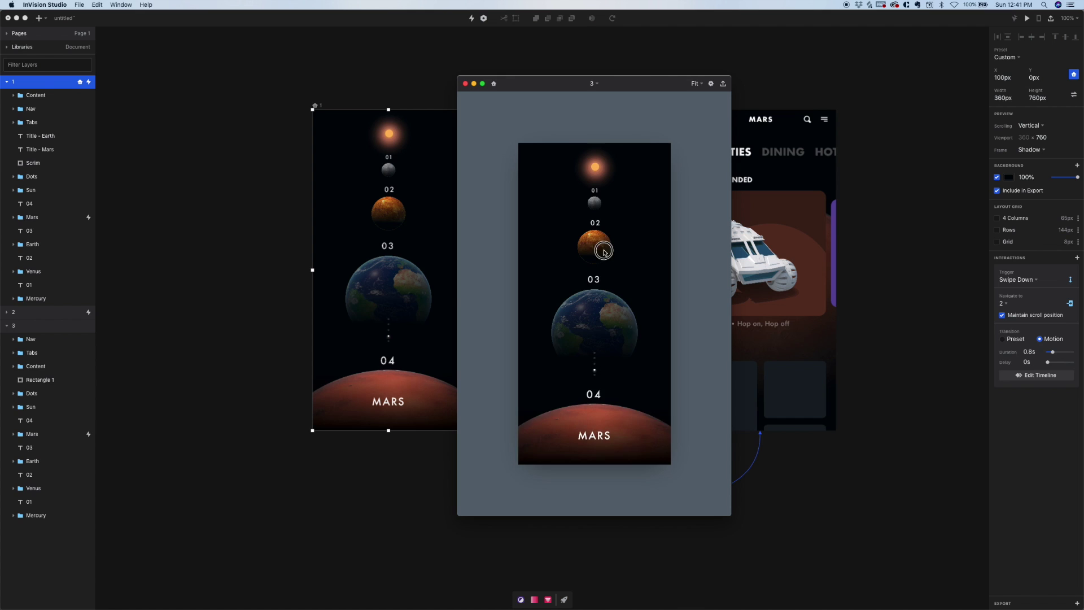
pyautogui.moveTo(603, 252); pyautogui.dragTo(619, 372)
pyautogui.moveTo(603, 249); pyautogui.dragTo(629, 354)
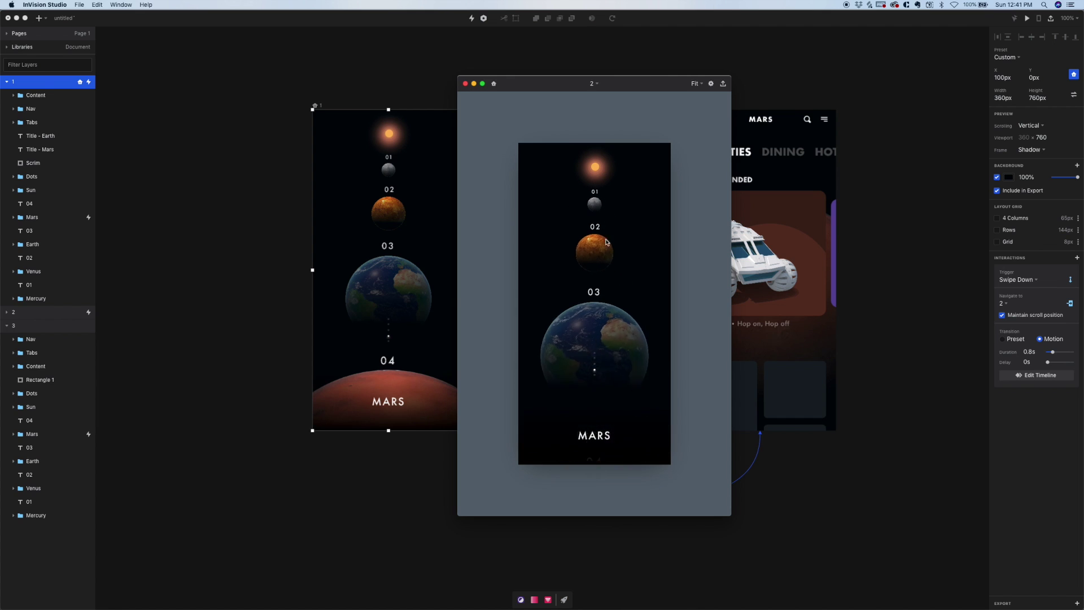
pyautogui.click(610, 417)
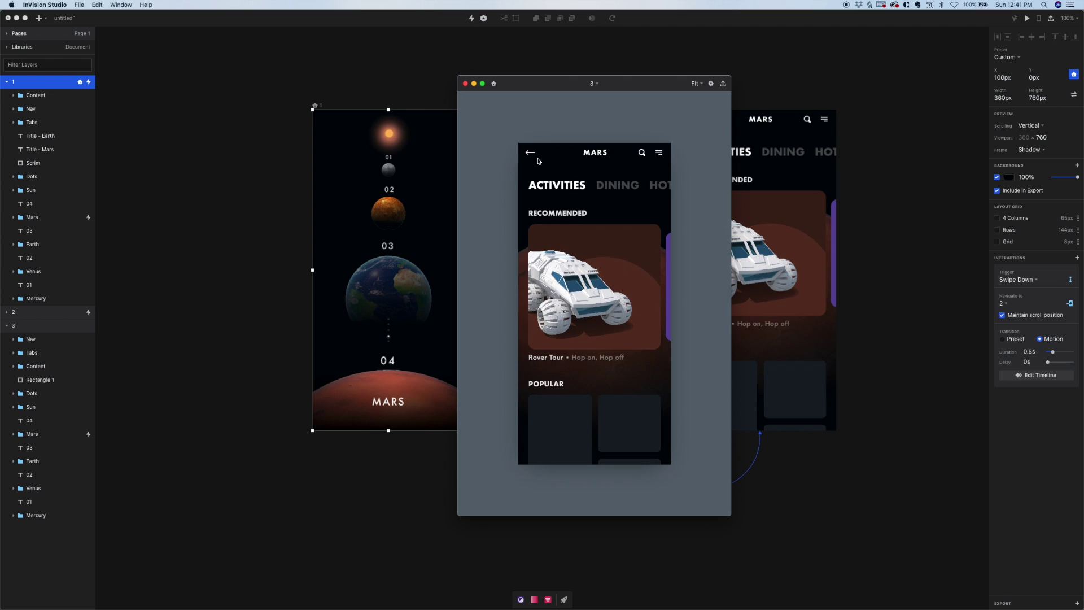
pyautogui.click(530, 154)
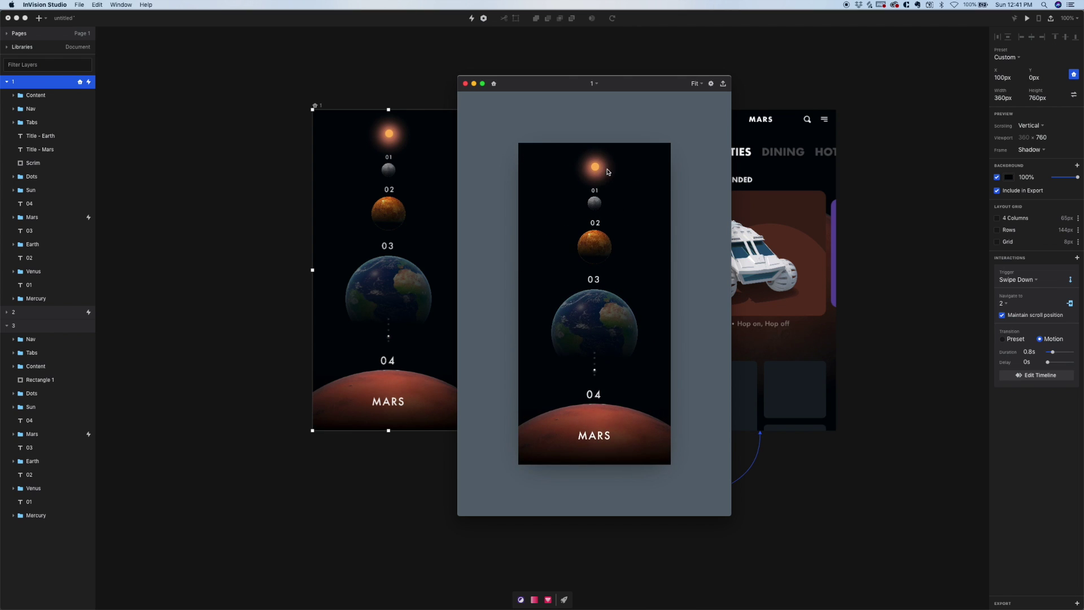
pyautogui.moveTo(608, 172); pyautogui.dragTo(625, 380)
pyautogui.click(609, 423)
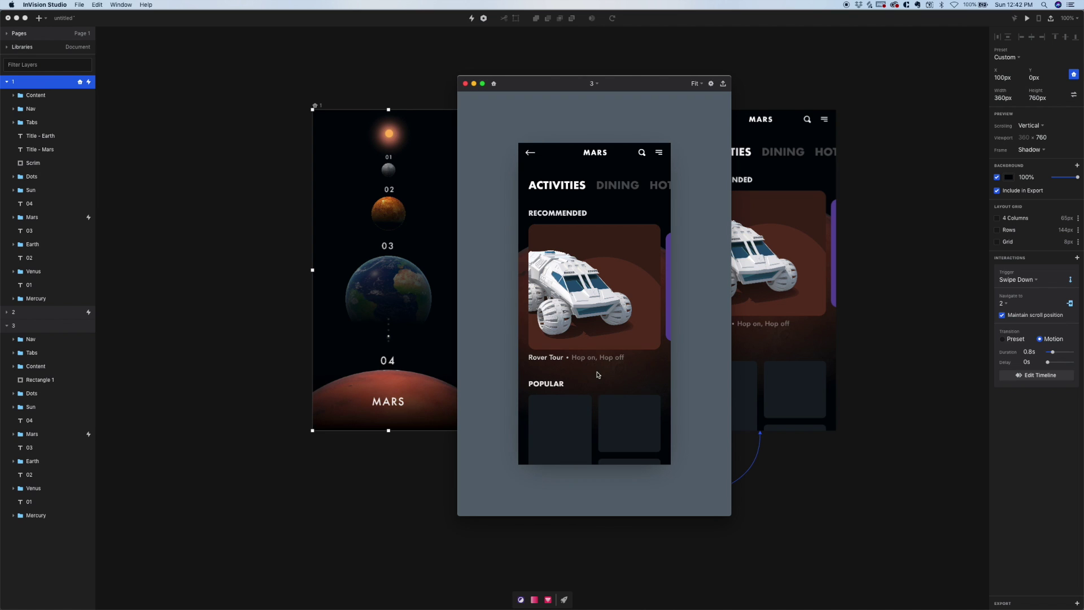
pyautogui.click(532, 153)
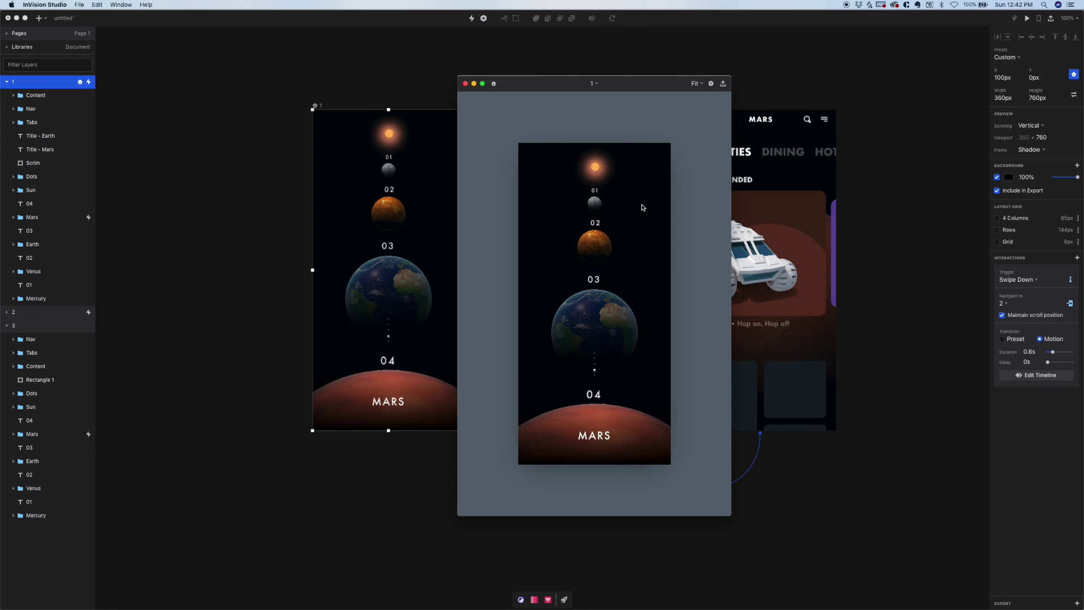
pyautogui.moveTo(642, 207); pyautogui.dragTo(628, 439)
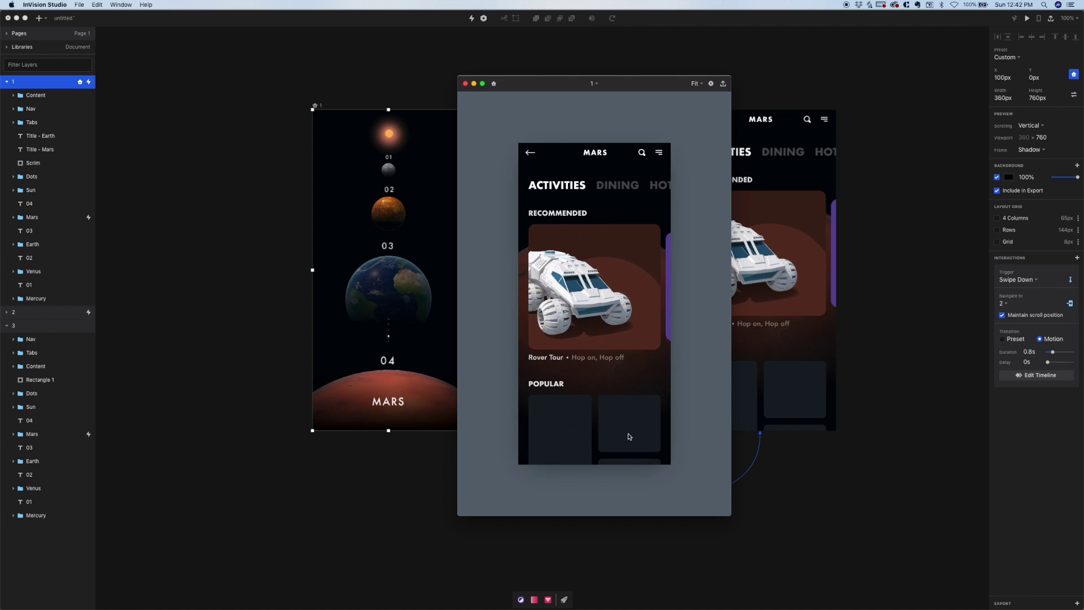